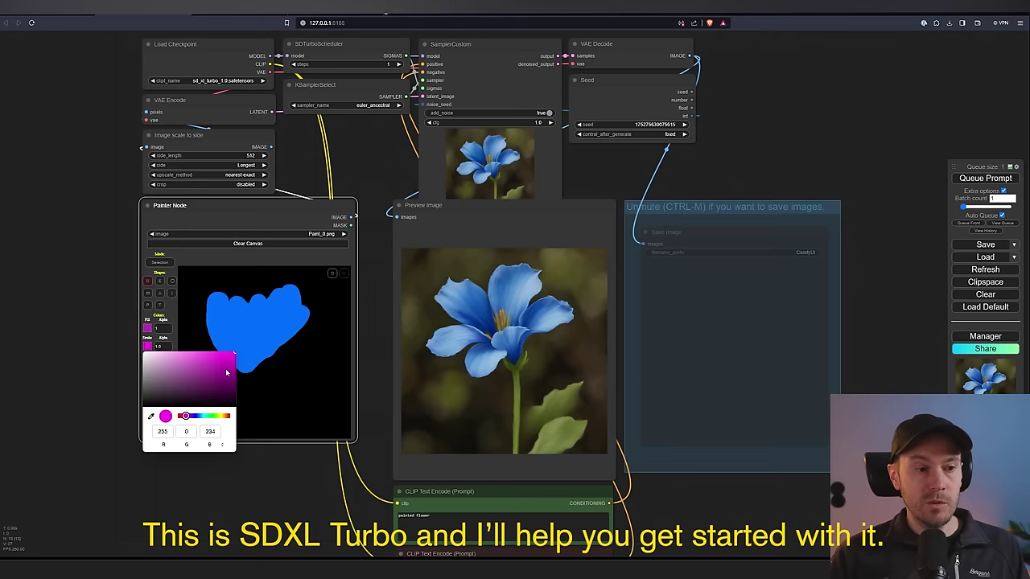
Paint magenta over the blue shape on the Painter Node canvas and add strokes in a yellow-green hue
mouse_move(233, 305)
mouse_down()
mouse_move(301, 292)
mouse_move(247, 382)
mouse_move(277, 350)
mouse_move(325, 329)
mouse_move(284, 278)
mouse_move(308, 299)
mouse_up()
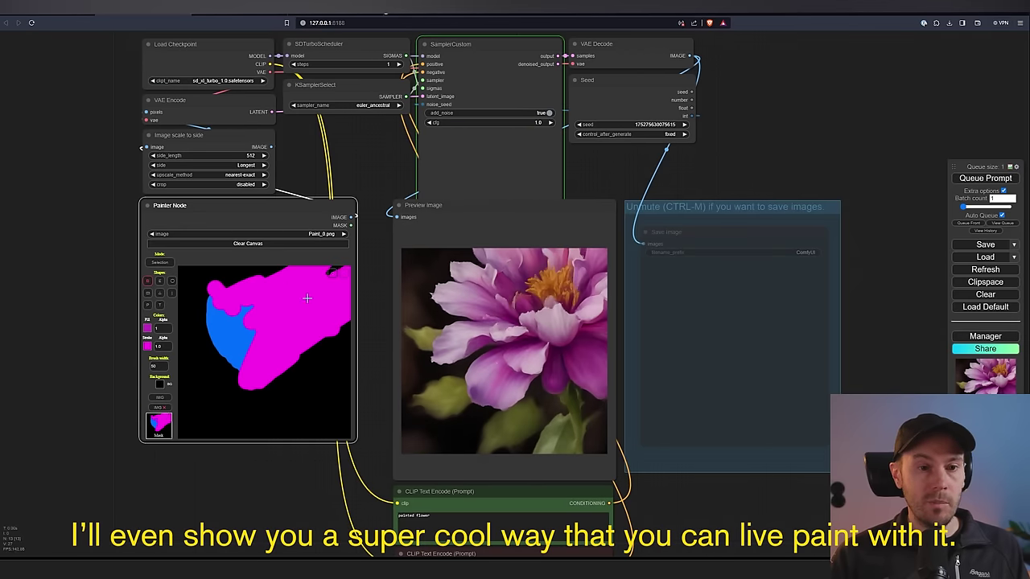
click(147, 346)
click(220, 417)
mouse_move(242, 309)
mouse_down()
mouse_move(272, 319)
mouse_move(281, 265)
mouse_up()
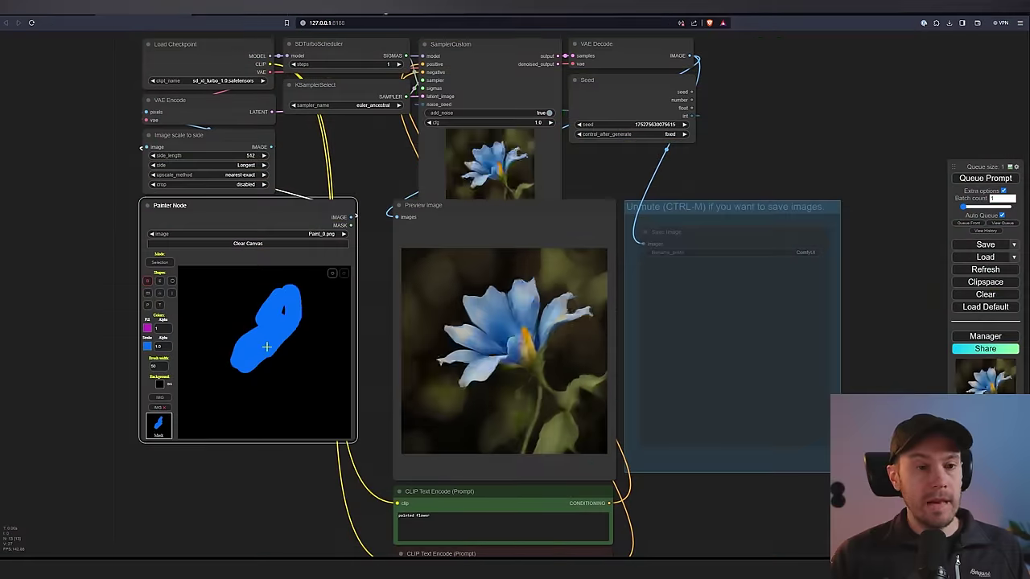
Extend the blue shape on the Painter Node canvas and paint over it with the stroke colour set to magenta (255, 0, 234)
mouse_move(267, 347)
mouse_down()
mouse_move(235, 353)
mouse_move(257, 316)
mouse_move(235, 304)
mouse_move(248, 339)
mouse_move(216, 301)
mouse_move(227, 349)
mouse_move(232, 318)
mouse_move(271, 317)
mouse_up()
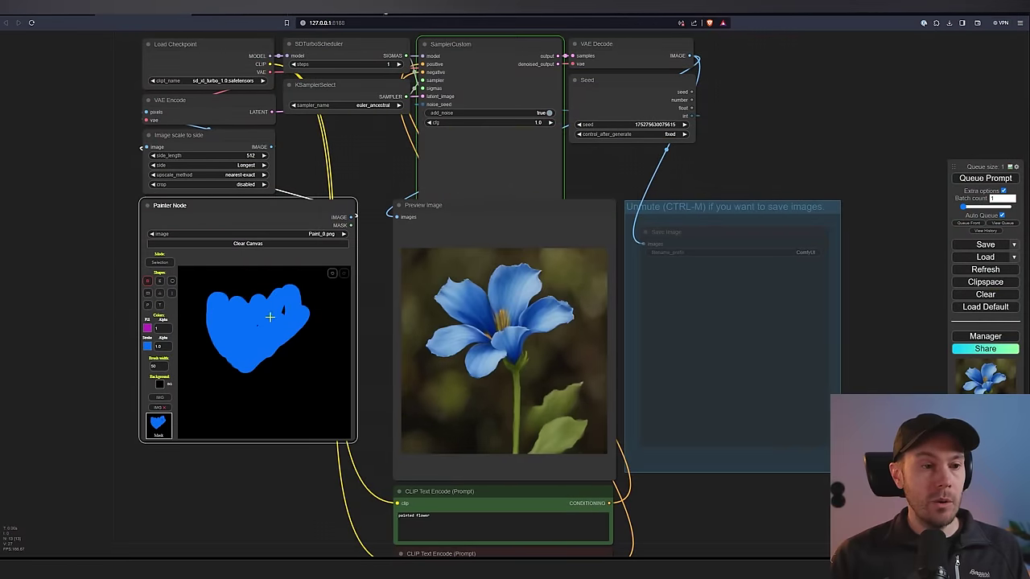
click(150, 348)
click(185, 416)
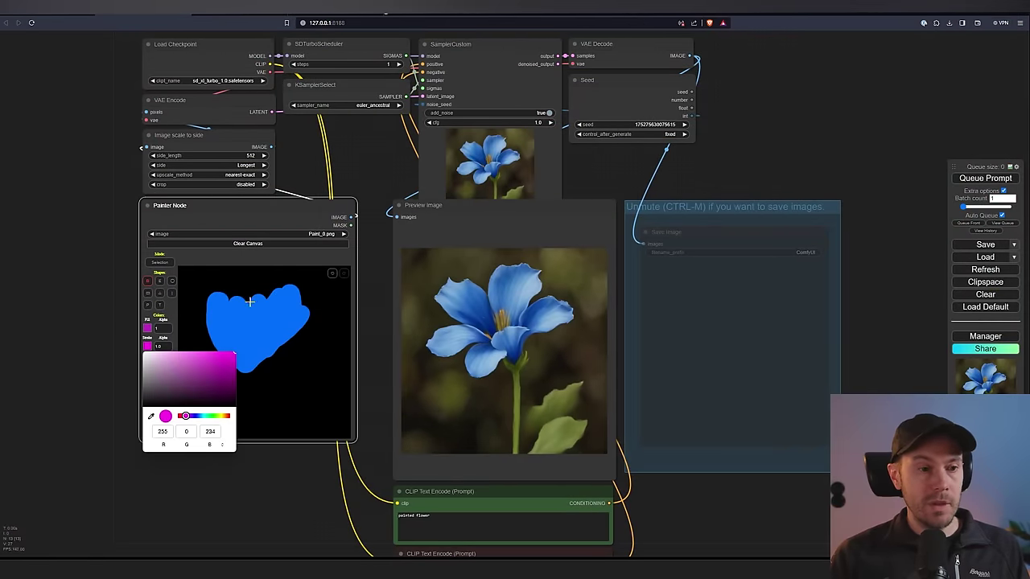
mouse_move(249, 301)
mouse_down()
mouse_move(217, 298)
mouse_move(303, 291)
mouse_move(316, 320)
mouse_move(251, 383)
mouse_move(280, 296)
mouse_move(296, 292)
mouse_move(284, 341)
mouse_move(258, 364)
mouse_move(294, 314)
mouse_move(311, 311)
mouse_move(332, 329)
mouse_move(258, 370)
mouse_move(276, 331)
mouse_move(268, 306)
mouse_move(336, 253)
mouse_move(332, 299)
mouse_move(297, 289)
mouse_move(302, 301)
mouse_move(347, 285)
mouse_up()
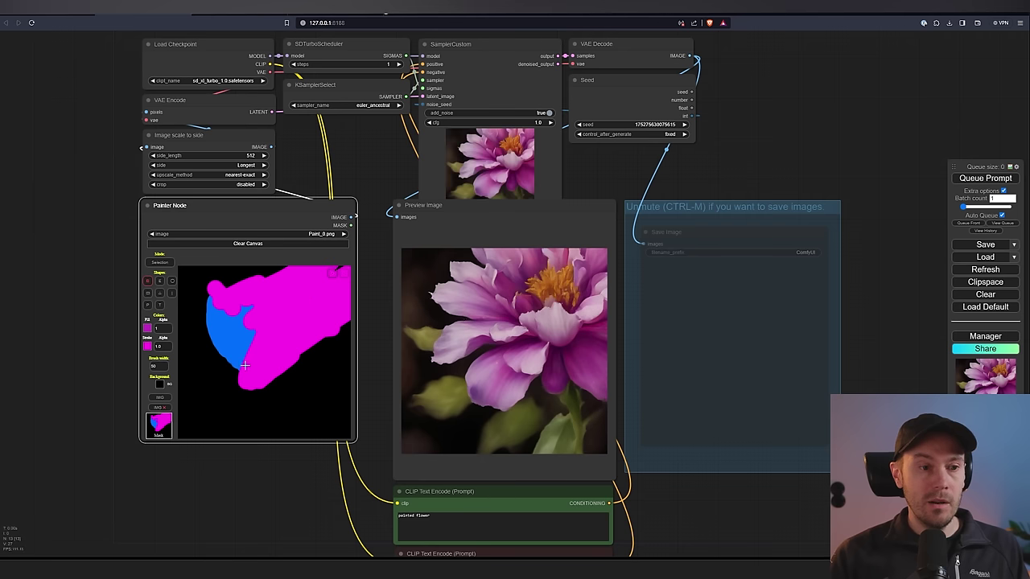
Change the stroke colour from magenta to a yellow-green hue and paint more strokes across the shape and the lower canvas
click(149, 347)
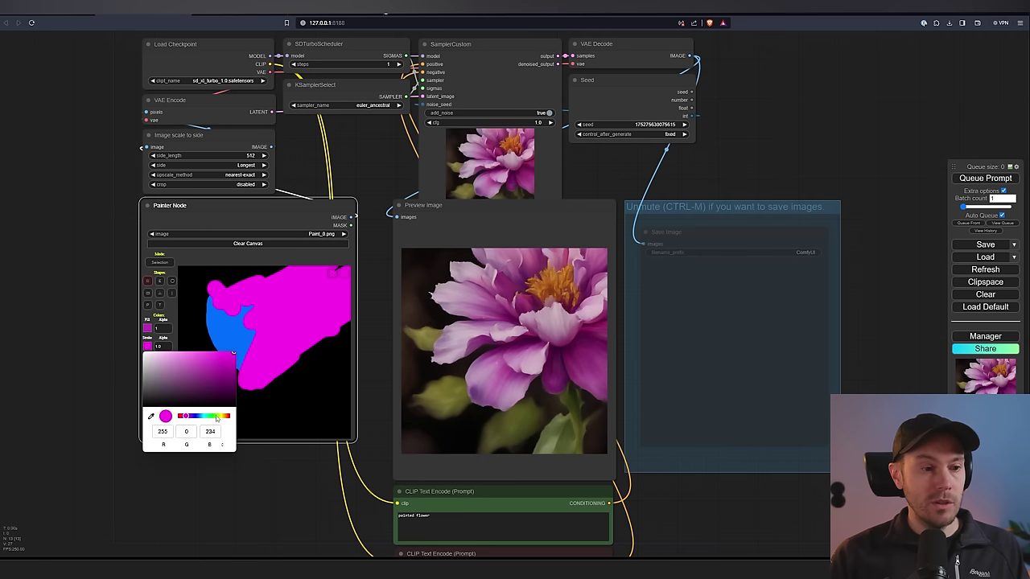
click(219, 416)
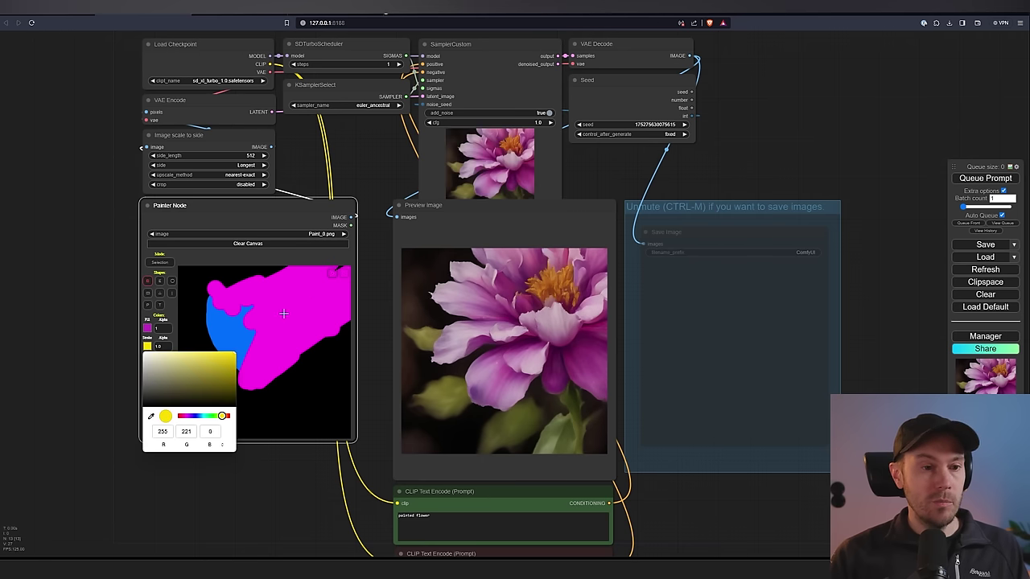
mouse_move(280, 312)
mouse_down()
mouse_move(244, 329)
mouse_move(288, 320)
mouse_move(231, 308)
mouse_move(242, 315)
mouse_move(223, 285)
mouse_move(251, 258)
mouse_move(268, 289)
mouse_move(284, 286)
mouse_move(262, 331)
mouse_move(233, 311)
mouse_move(190, 300)
mouse_up()
mouse_move(320, 418)
mouse_down()
mouse_move(349, 401)
mouse_move(334, 415)
mouse_move(344, 454)
mouse_move(335, 430)
mouse_move(263, 429)
mouse_move(327, 415)
mouse_move(322, 423)
mouse_move(340, 425)
mouse_move(354, 401)
mouse_move(362, 442)
mouse_up()
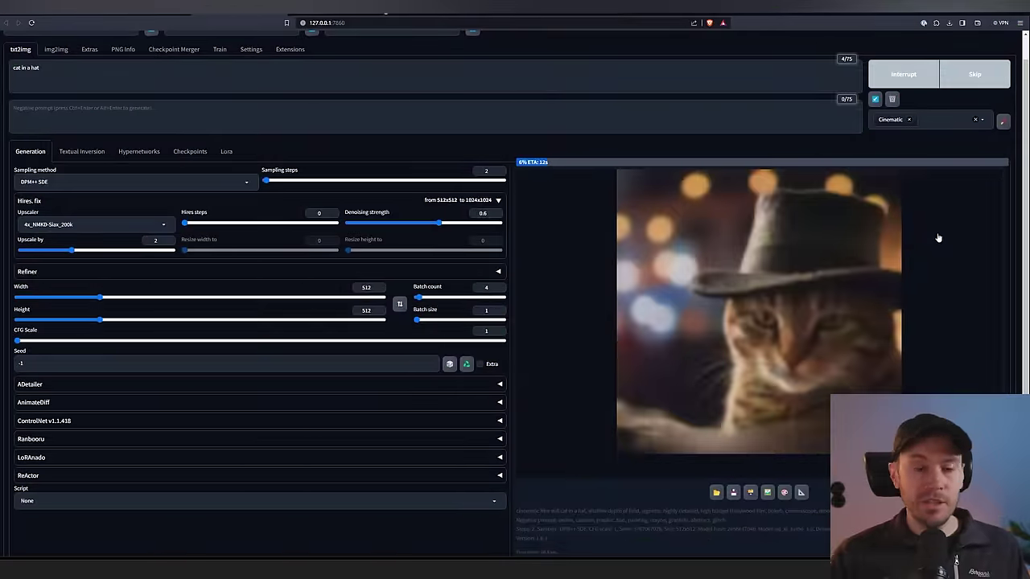
Examine the generated "cat in a hat" images in the Stable Diffusion web UI
scroll(939, 238, down, 1)
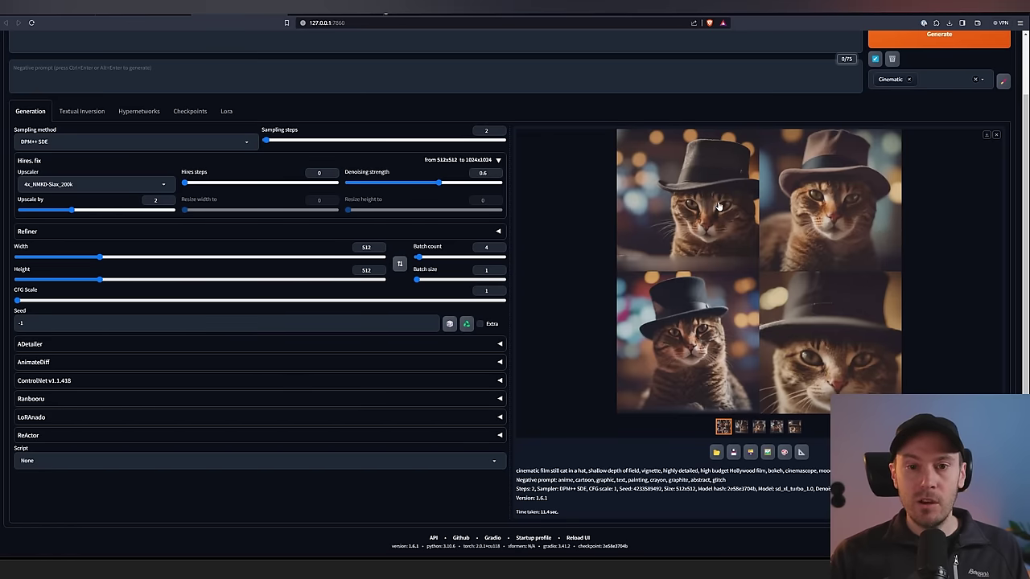
click(837, 188)
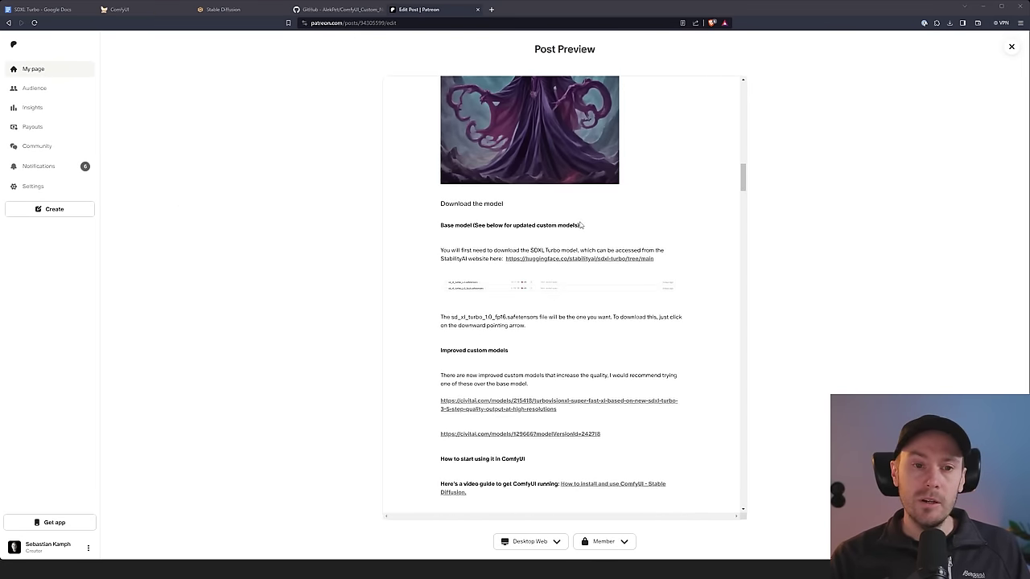
Open the sdxl-turbo Hugging Face repository linked in the Patreon guide and locate sd_xl_turbo_1.0.safetensors and sd_xl_turbo_1.0_fp16.safetensors
scroll(575, 223, down, 1)
scroll(599, 207, down, 1)
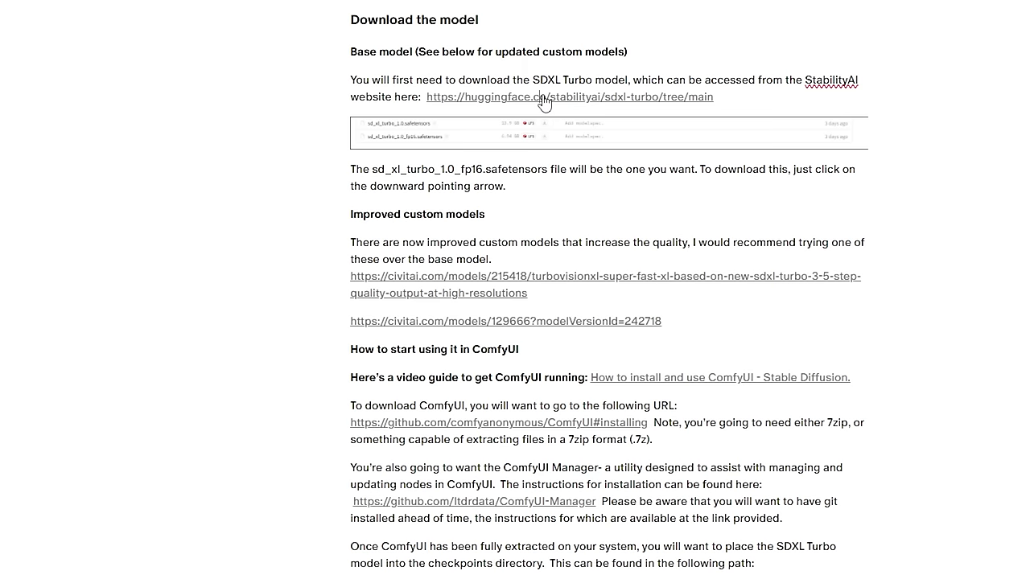
click(544, 101)
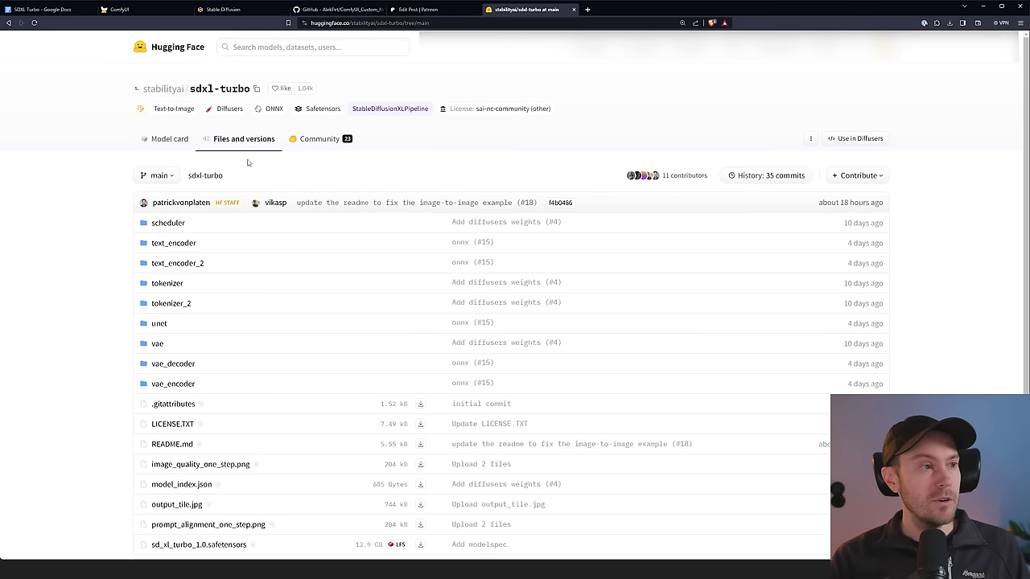
scroll(248, 162, down, 1)
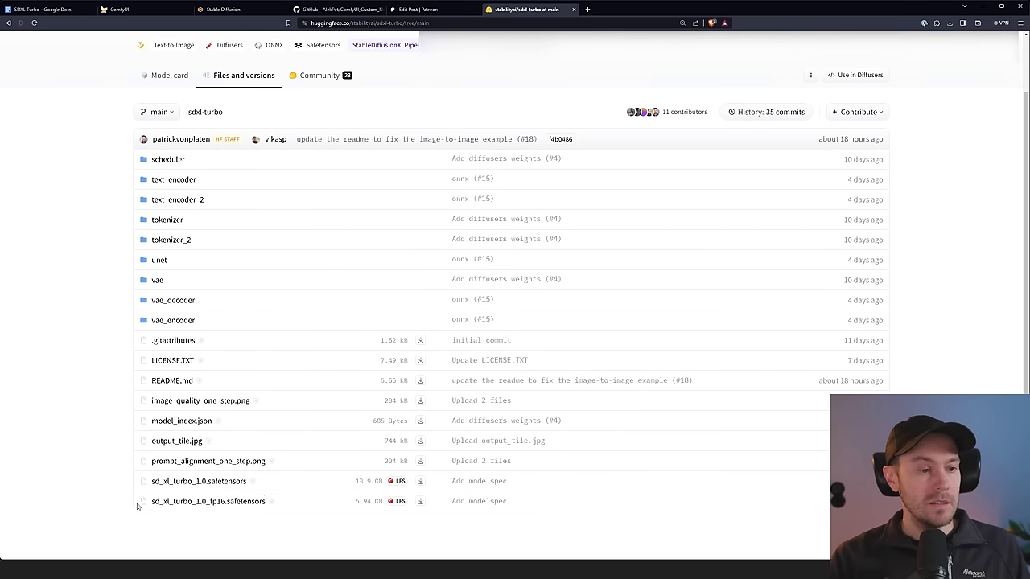
drag(137, 506, 281, 503)
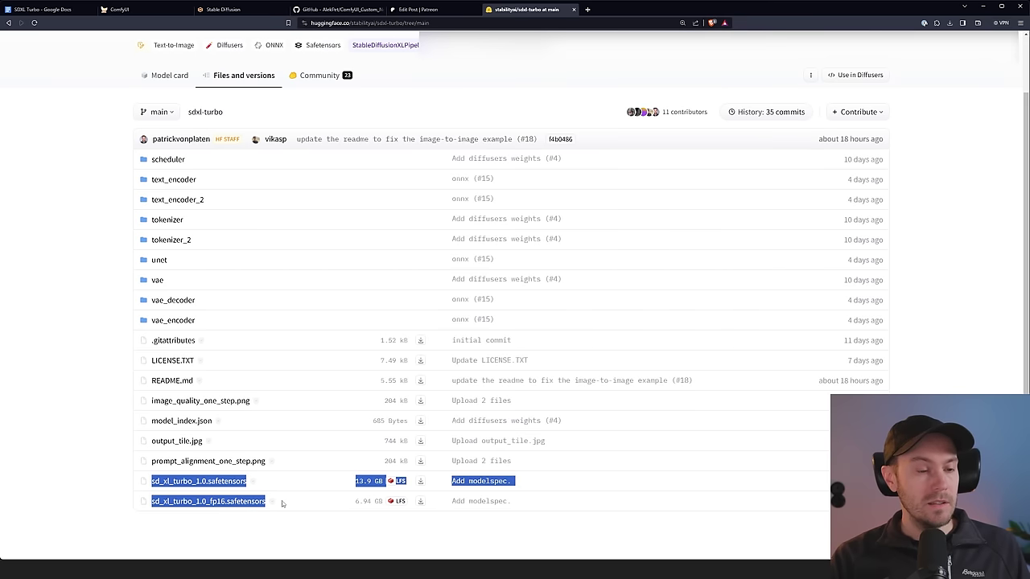
click(278, 524)
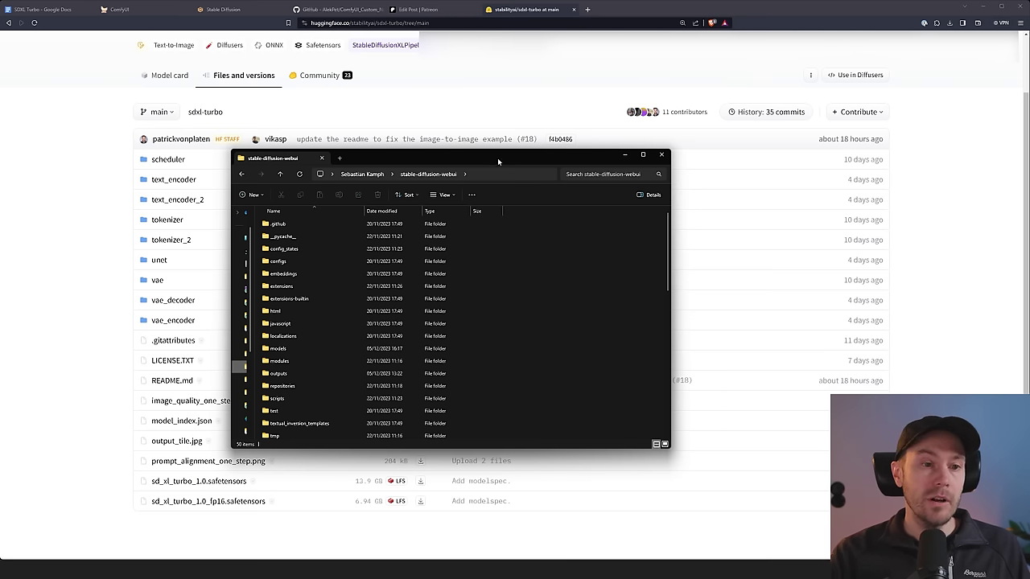
Browse in File Explorer to models\Stable-diffusion in stable-diffusion-webui and to the checkpoints folder inside ComfyUI\models
double_click(284, 350)
double_click(295, 376)
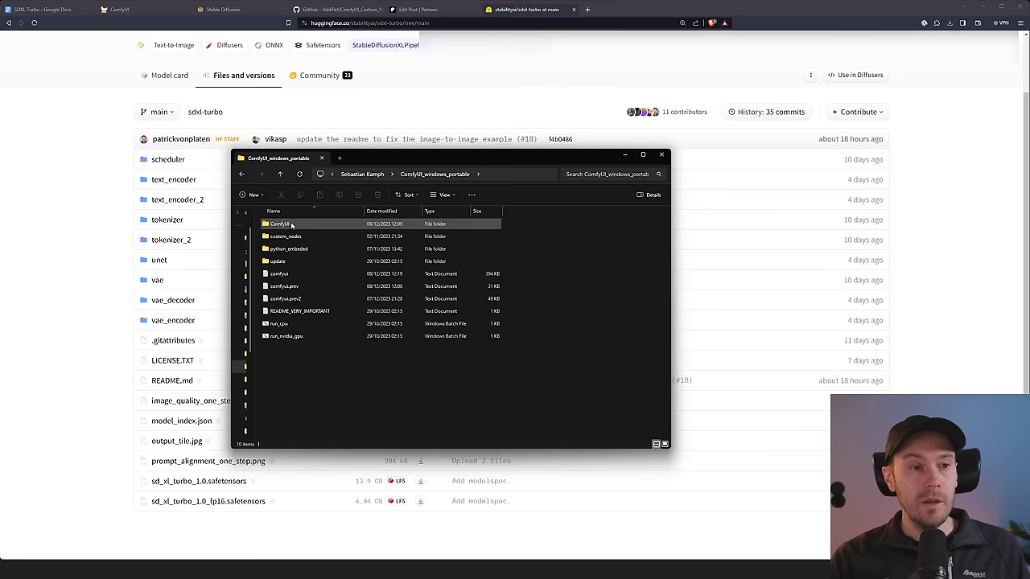
double_click(292, 226)
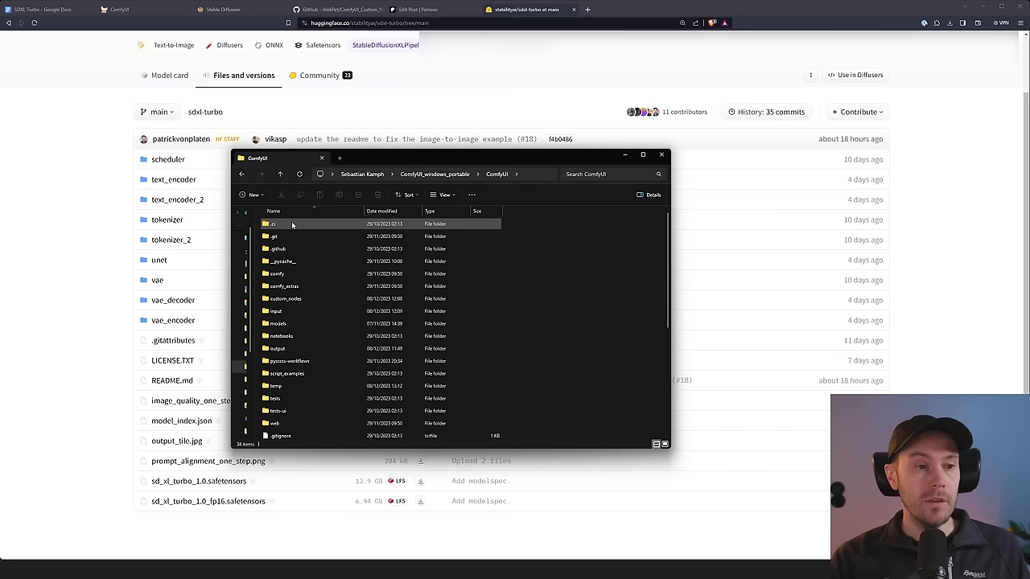
double_click(289, 323)
double_click(295, 237)
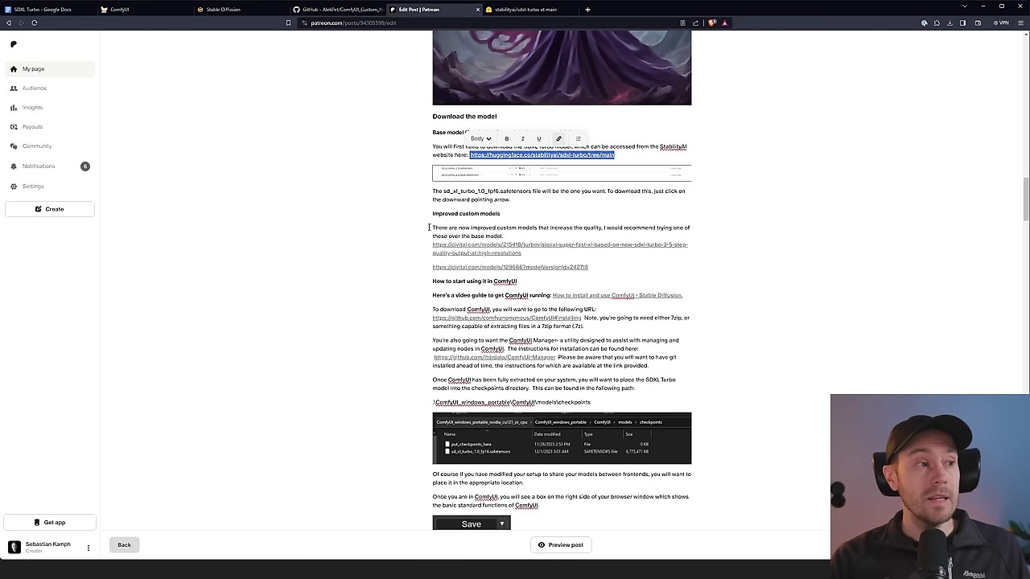
Open the TurboVisionXL model page on Civitai from the improved custom models links in the Patreon guide
drag(550, 254, 583, 271)
click(543, 253)
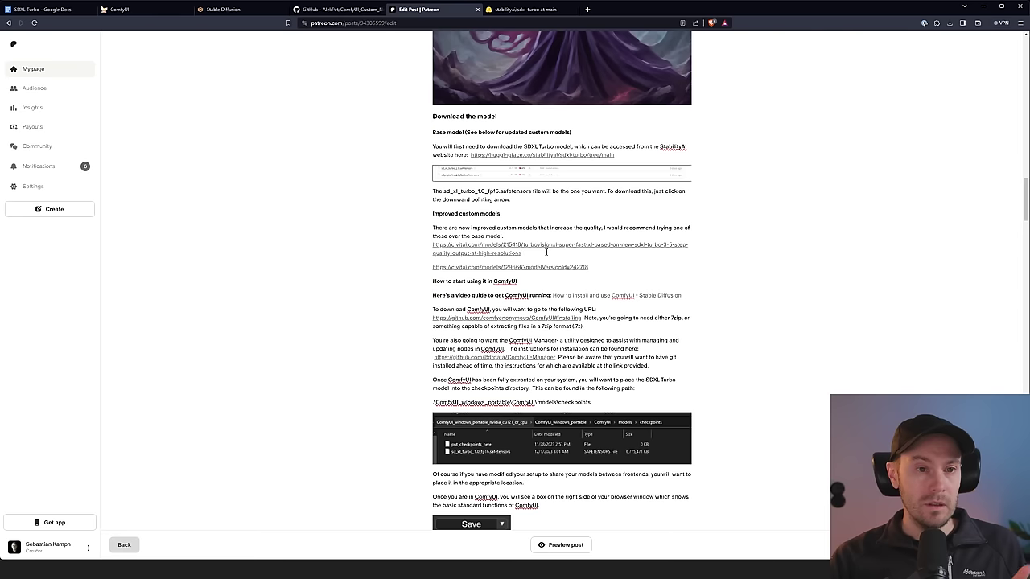
ctrl+click(434, 249)
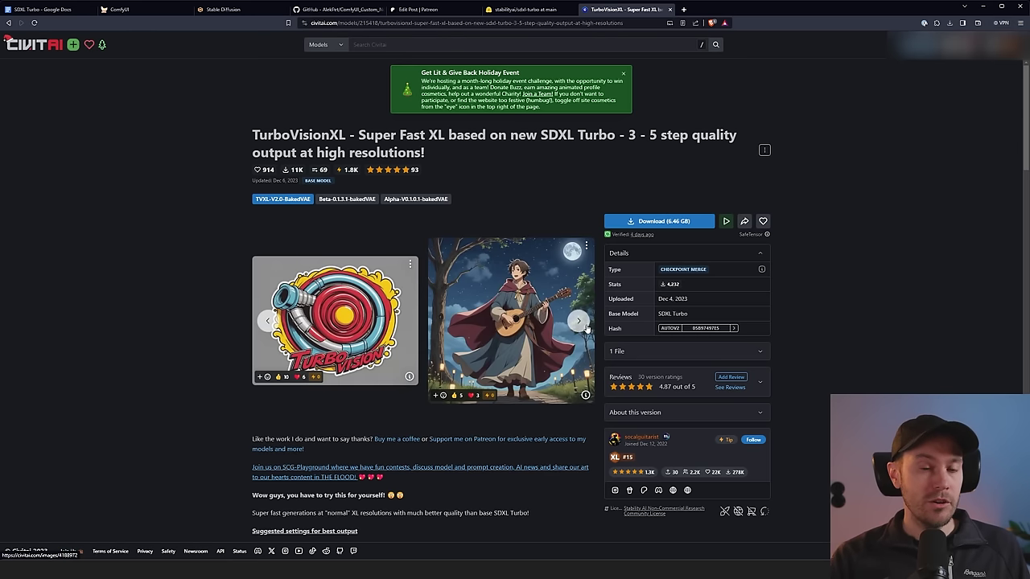
Look through the TurboVisionXL sample images, close that page and review the ComfyUI setup instructions in the Patreon guide
click(579, 321)
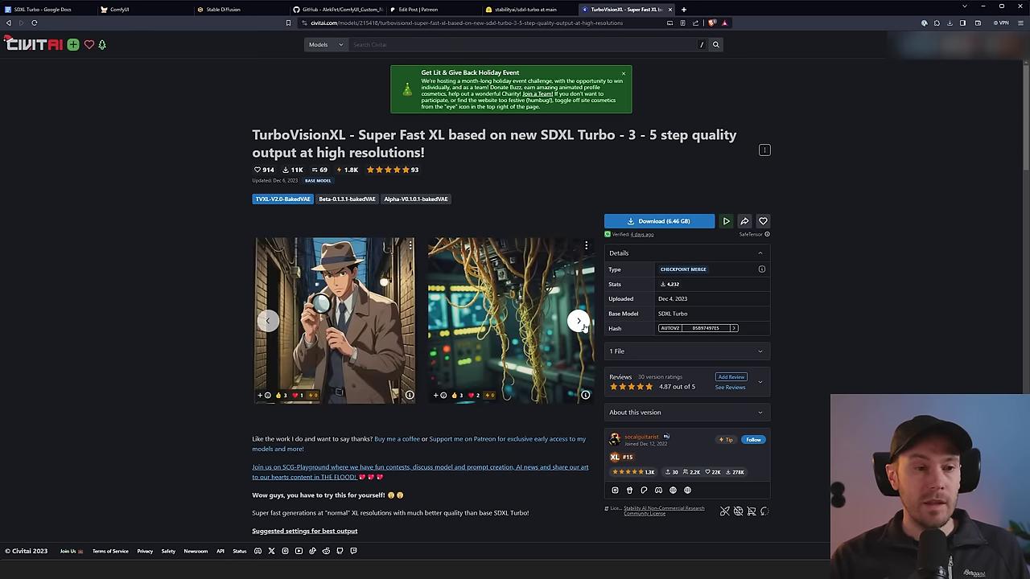
click(579, 322)
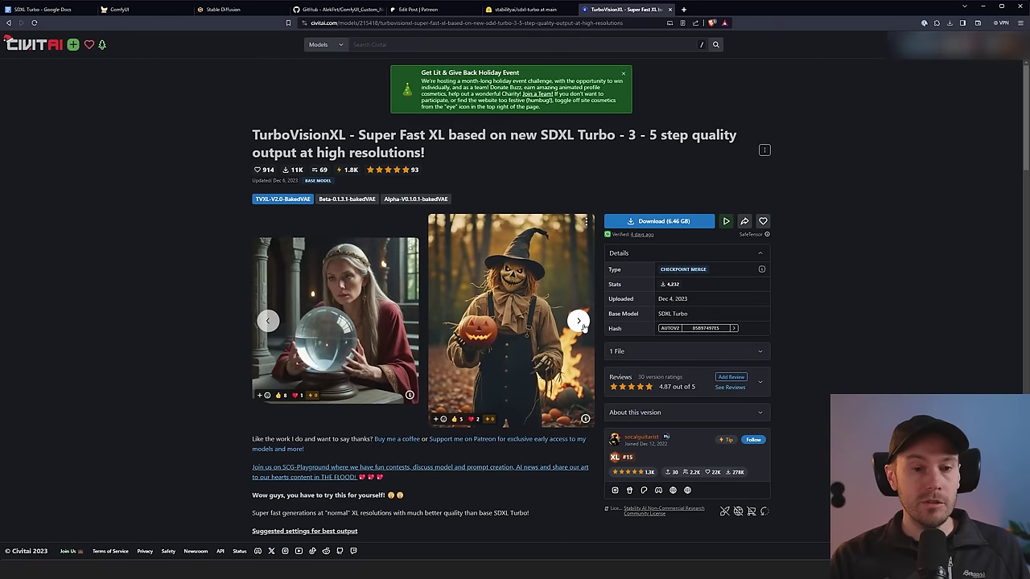
click(580, 322)
click(579, 322)
key(ctrl+w)
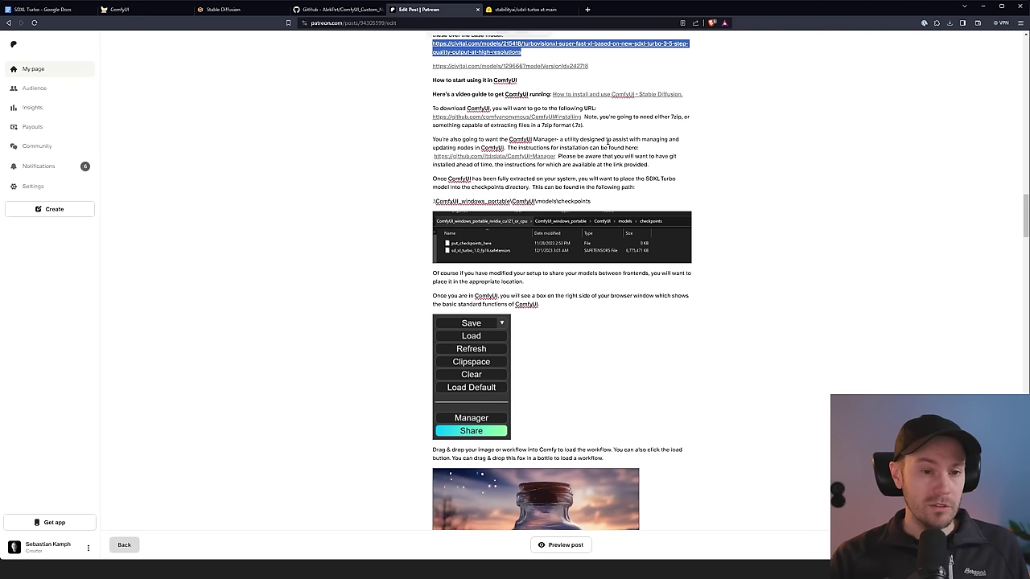
click(609, 141)
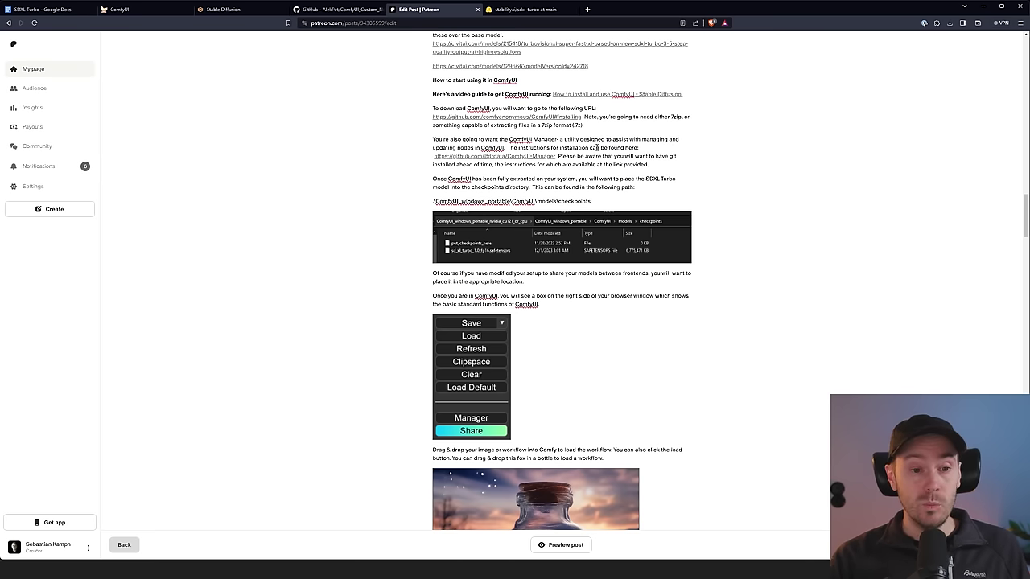
scroll(582, 185, down, 3)
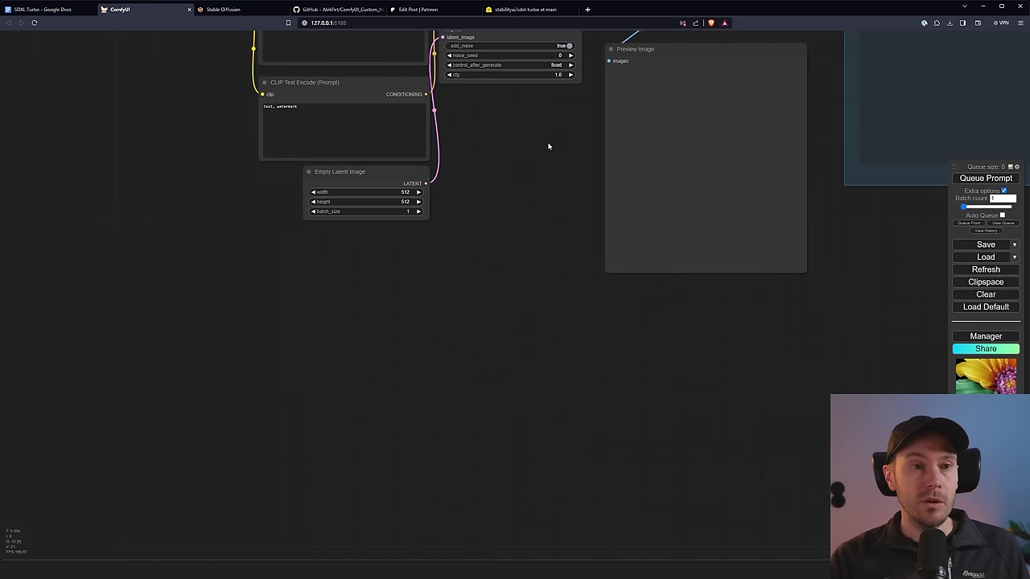
Set the Load Checkpoint node in the ComfyUI workflow to sd_xl_turbo_1.0.safetensors
drag(549, 146, 406, 305)
scroll(310, 295, down, 1)
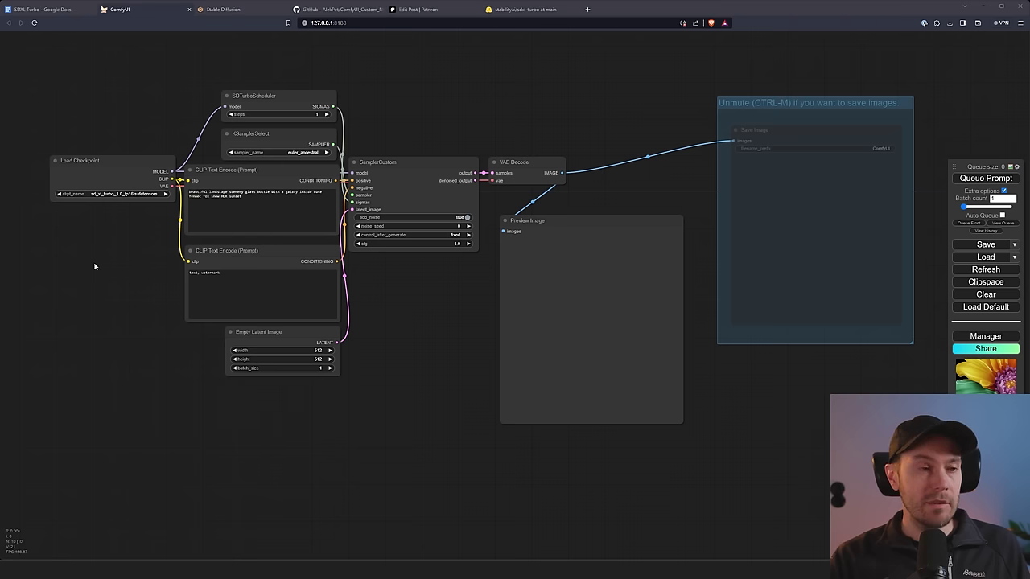
drag(120, 270, 180, 278)
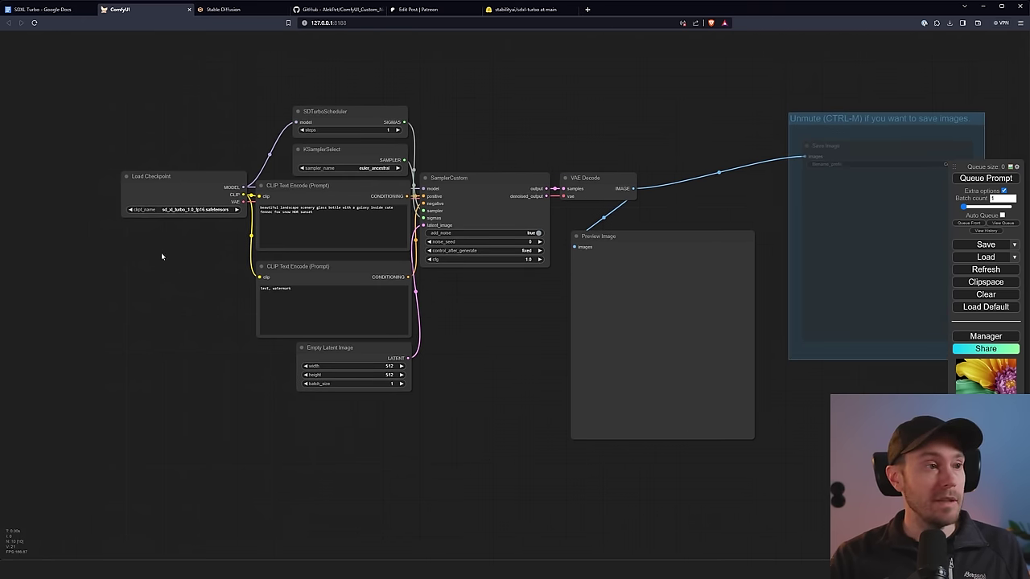
scroll(177, 245, up, 6)
click(174, 242)
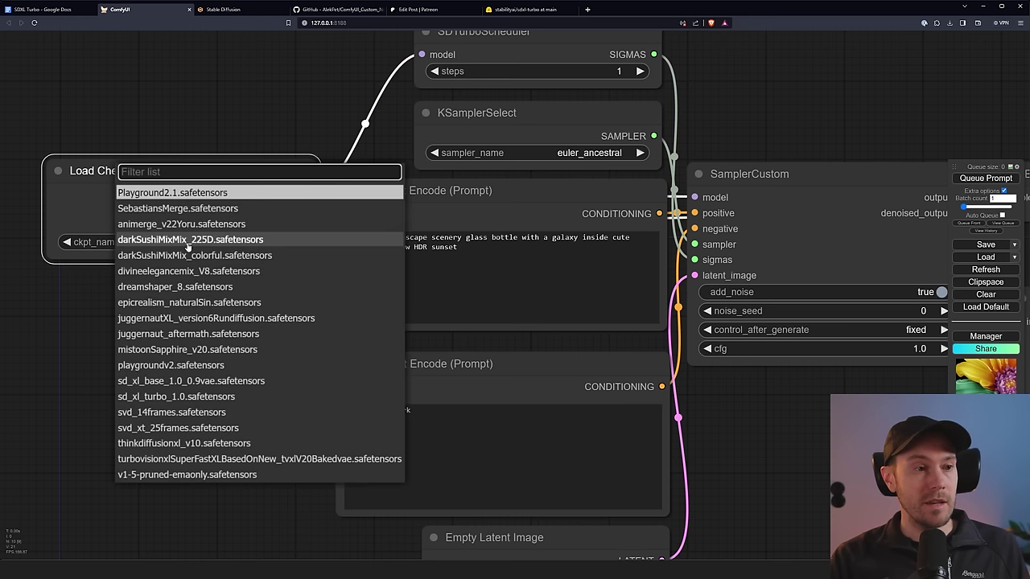
click(185, 397)
Queue the fennec fox in a bottle prompt and inspect the result in the Preview Image node
scroll(257, 315, down, 4)
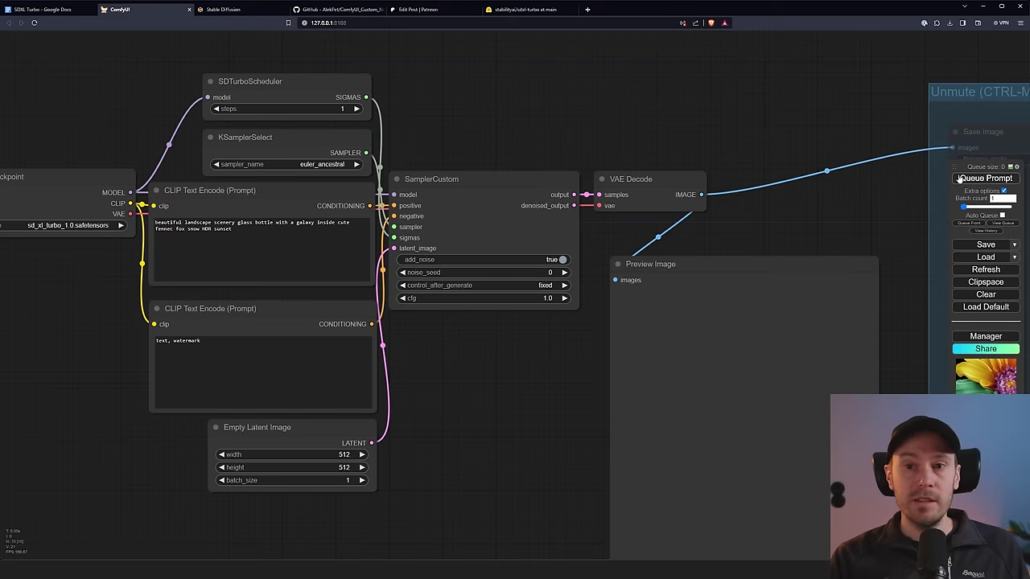
click(961, 179)
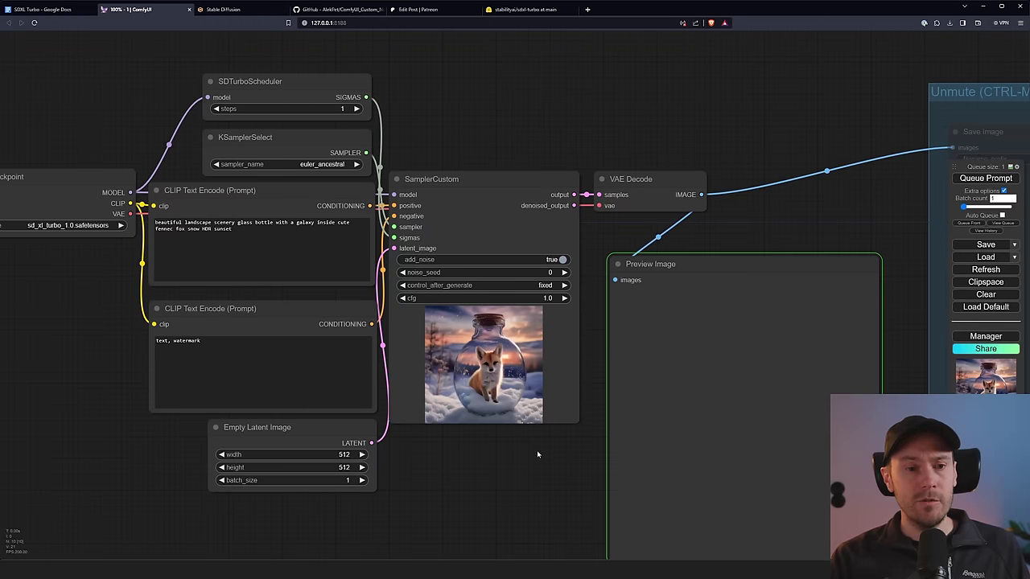
drag(541, 504, 279, 338)
scroll(406, 379, up, 2)
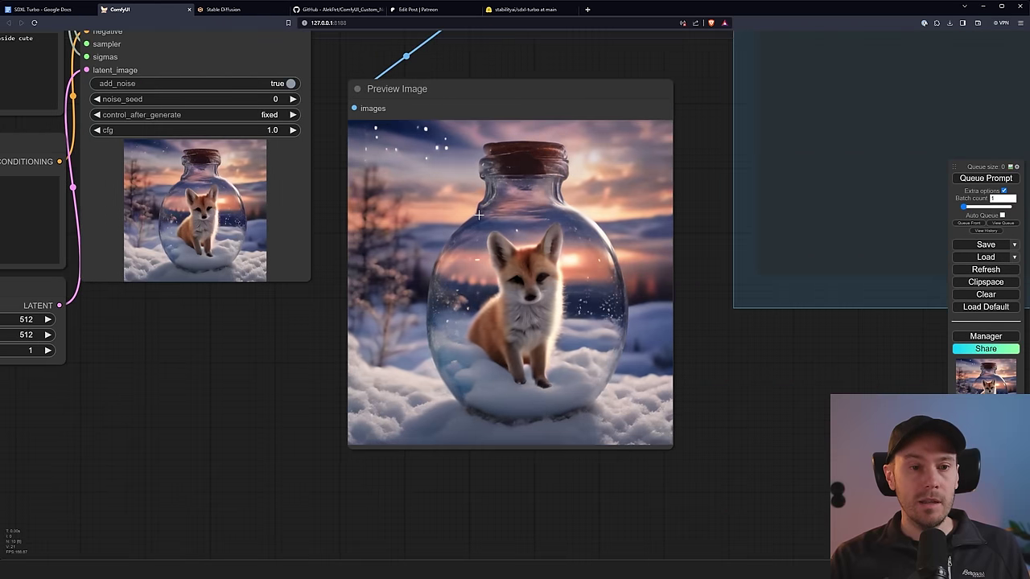
Change the positive prompt to "beautiful landscape scenery glass bottle with sunset inside of it"
drag(159, 336, 484, 424)
scroll(448, 397, down, 2)
scroll(123, 274, up, 5)
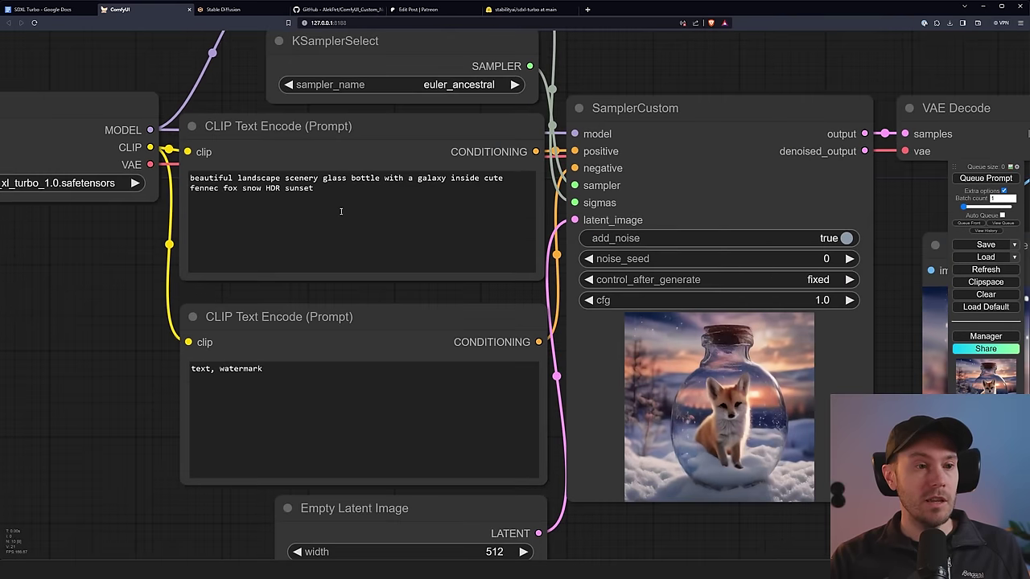
click(368, 206)
scroll(128, 226, up, 2)
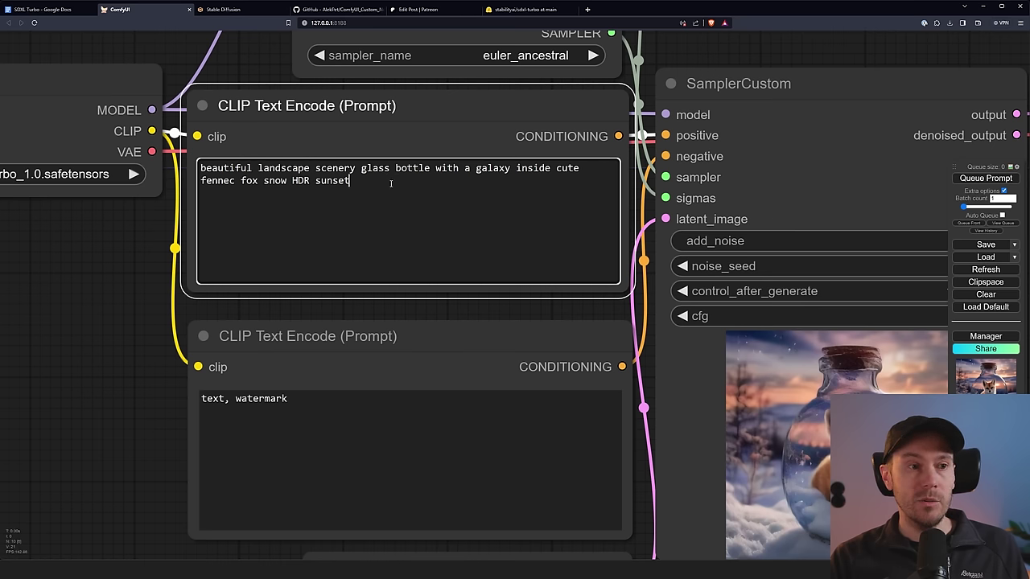
drag(351, 182, 394, 169)
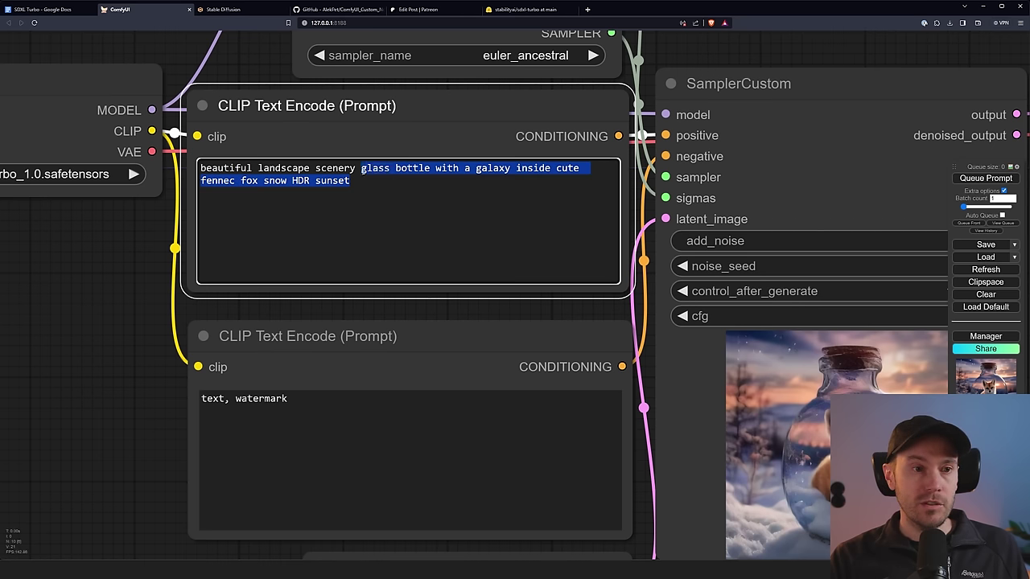
drag(360, 169, 433, 168)
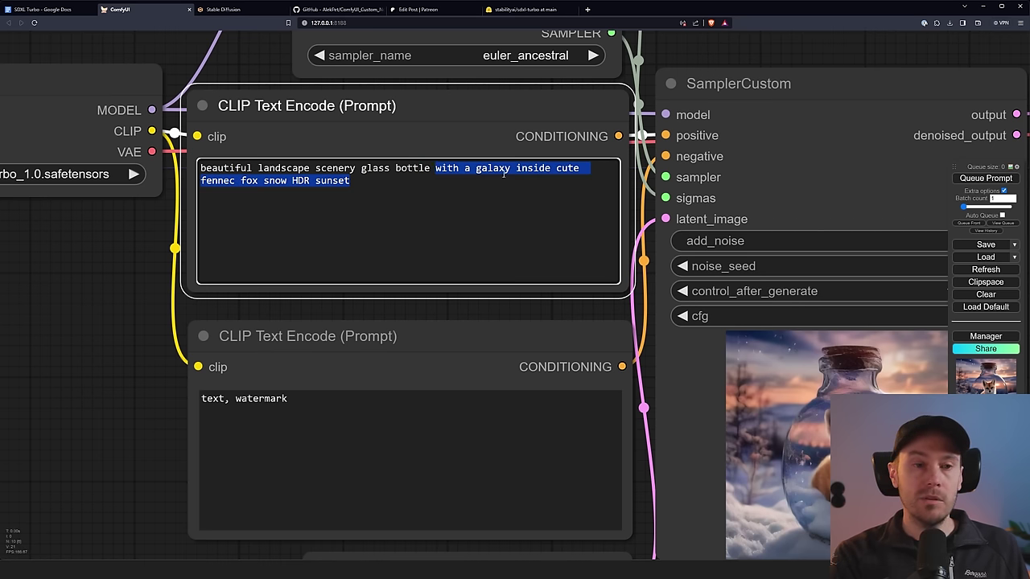
text(with sunset inside of it)
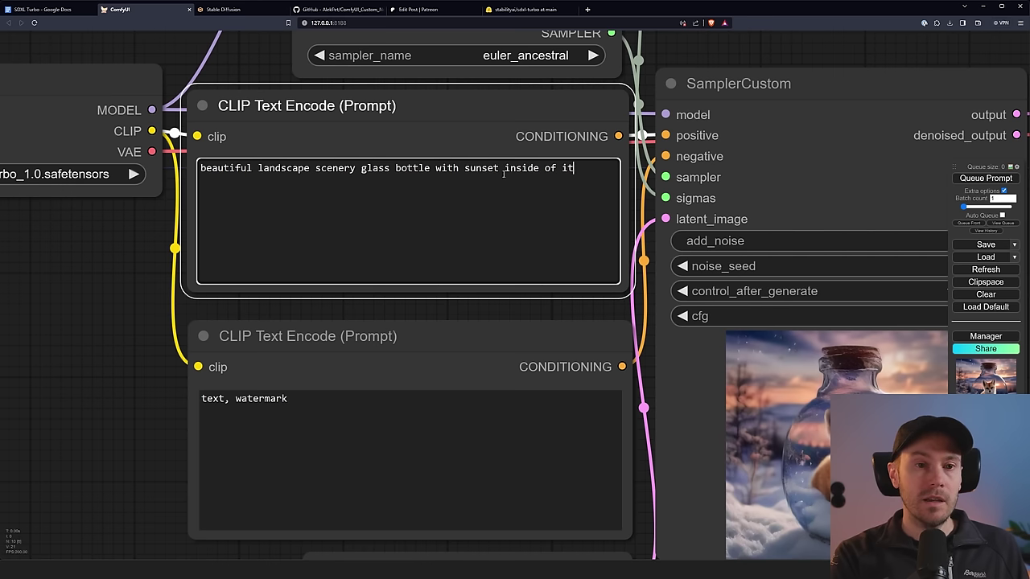
Generate the sunset-in-a-bottle image and inspect the result
click(996, 181)
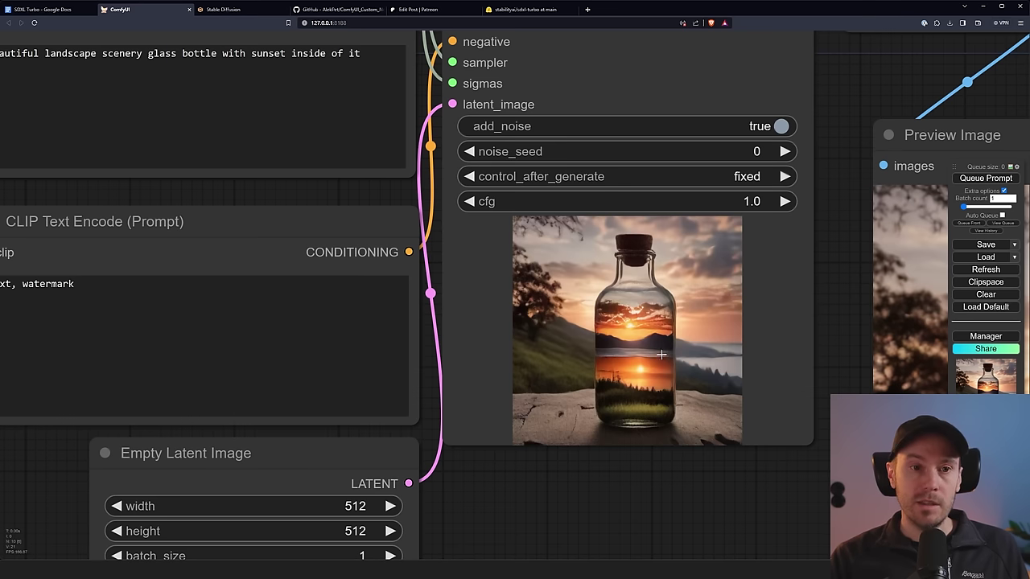
scroll(674, 491, down, 2)
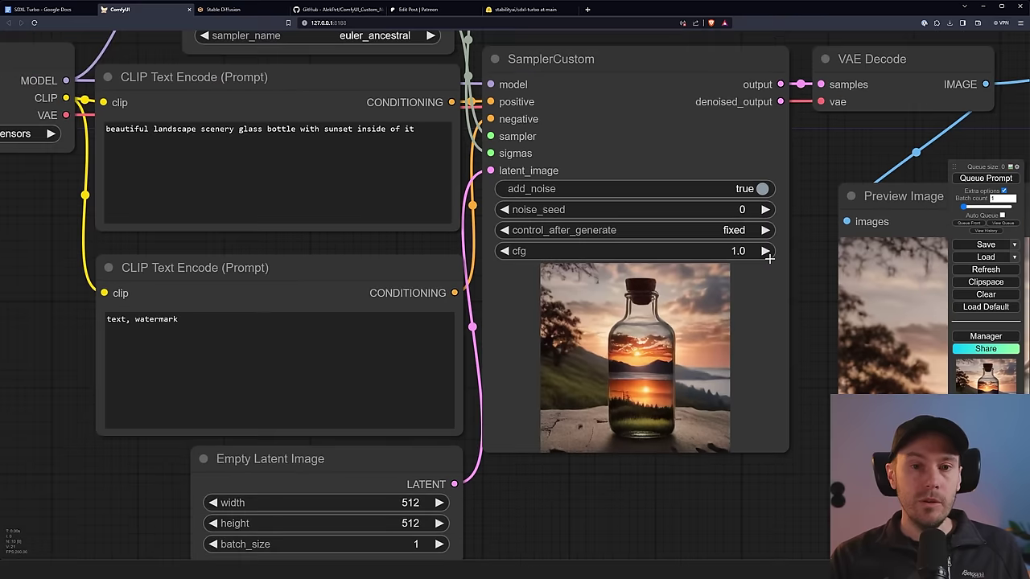
click(1004, 191)
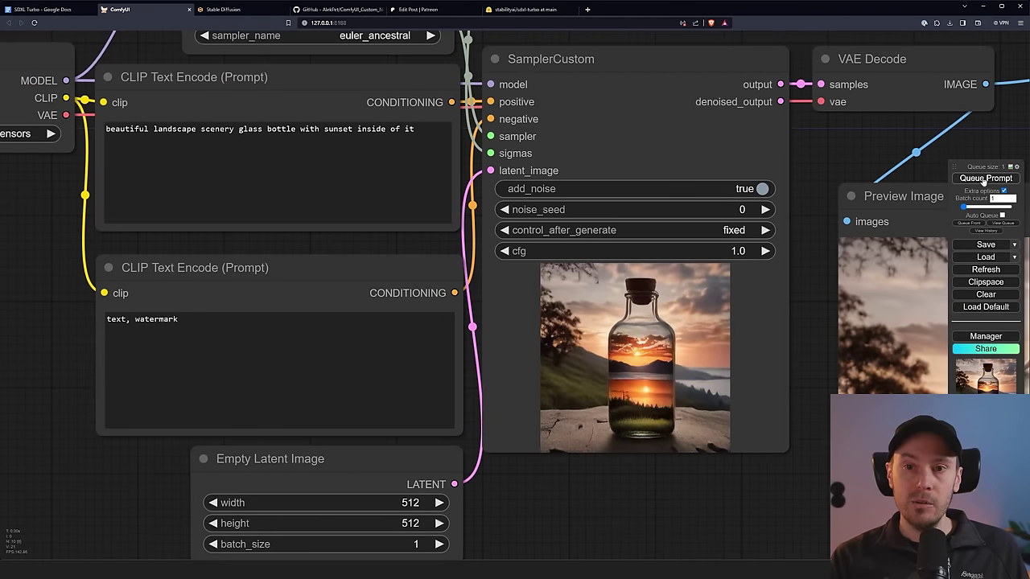
Set the SamplerCustom node's control_after_generate to randomize and queue the sunset bottle prompt
click(733, 231)
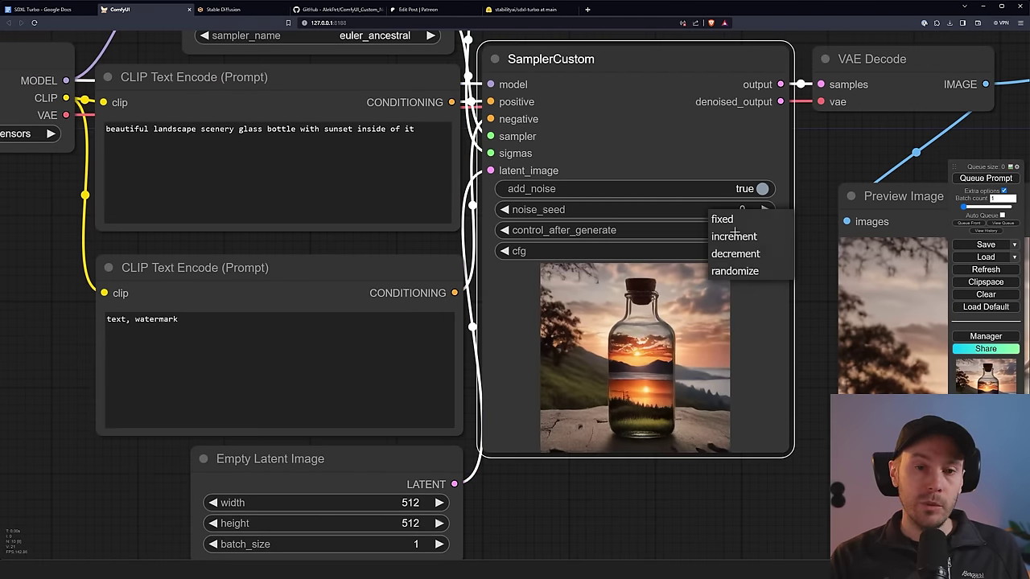
click(735, 272)
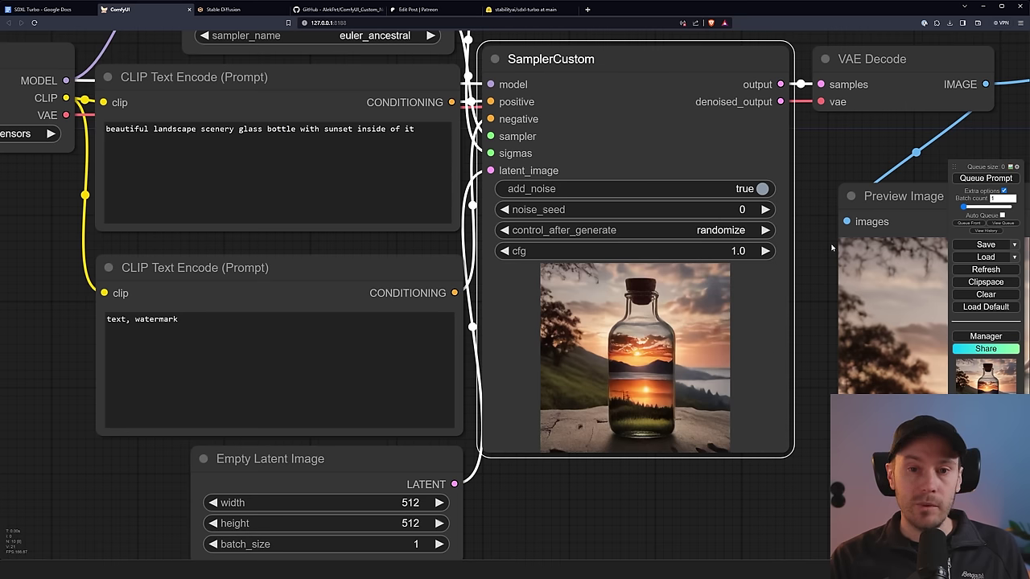
click(988, 179)
scroll(680, 507, up, 5)
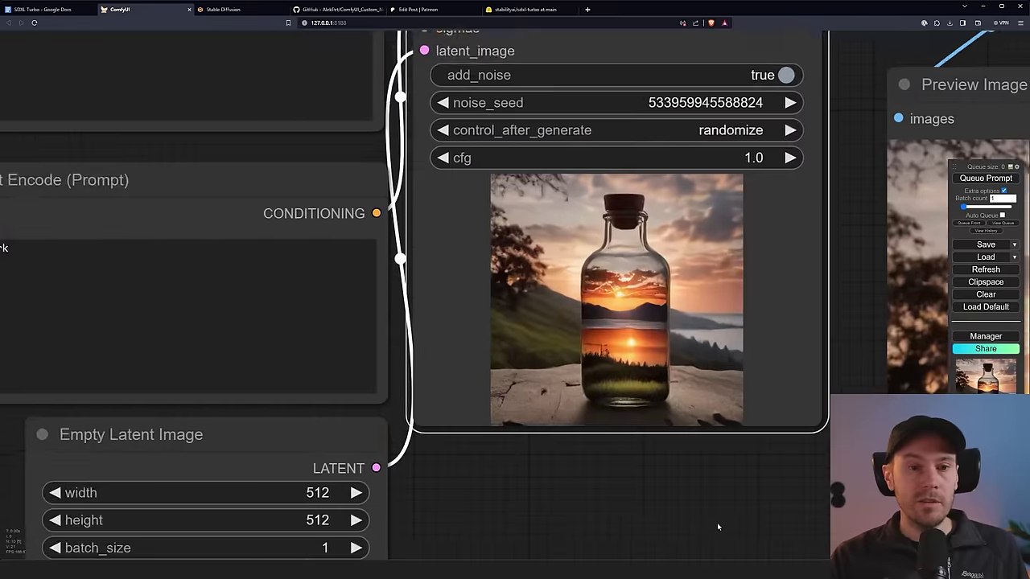
scroll(639, 521, down, 3)
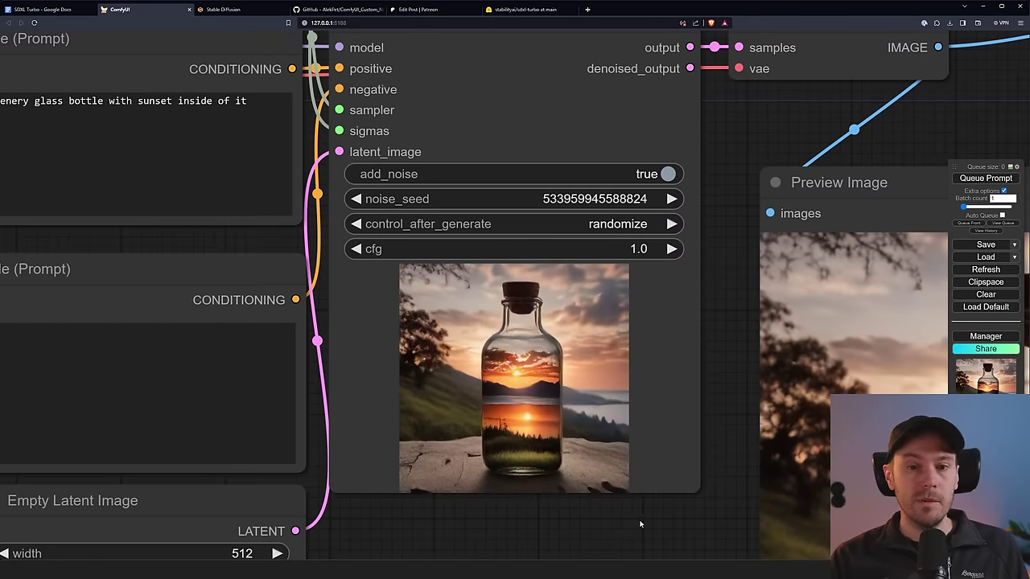
Queue the sunset bottle prompt repeatedly to generate several random-seed variations in the Preview Image node
click(970, 181)
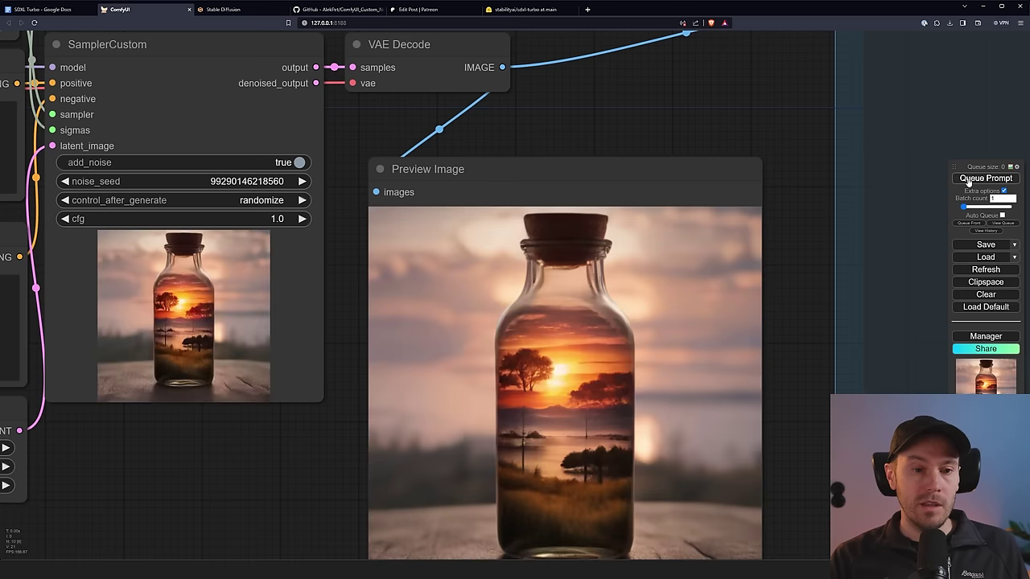
click(970, 178)
click(969, 179)
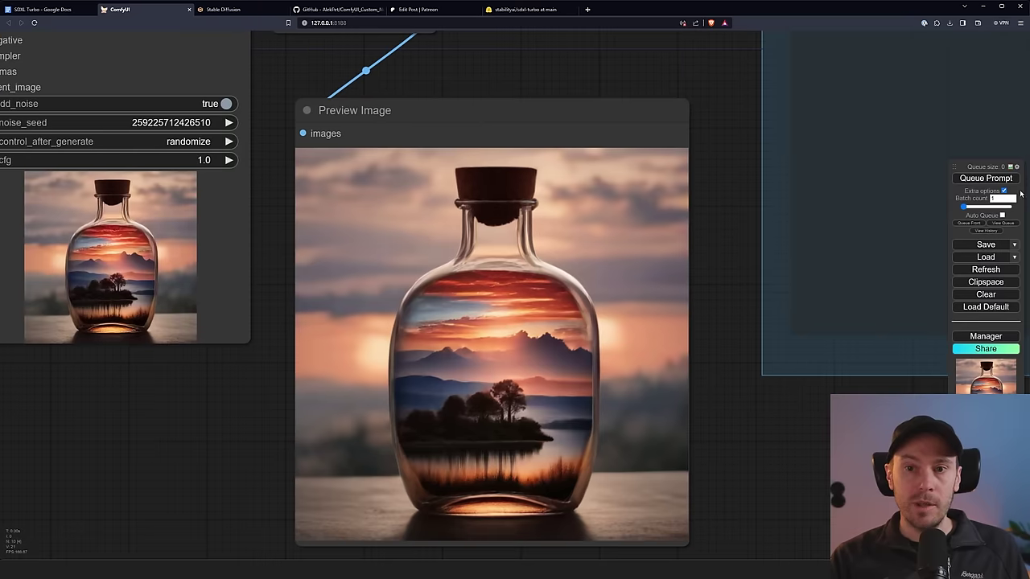
click(974, 180)
click(975, 181)
click(975, 182)
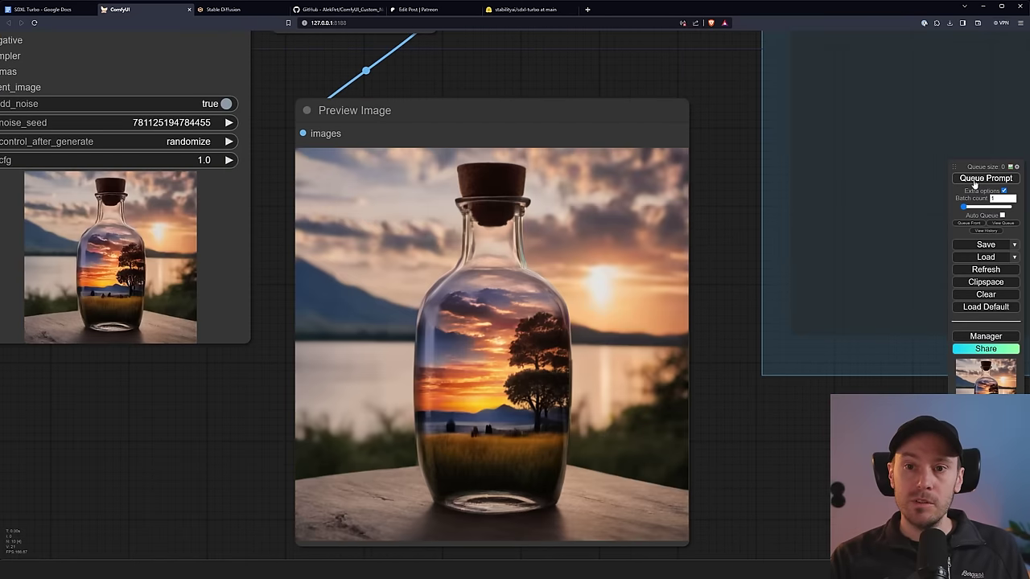
click(975, 180)
click(975, 181)
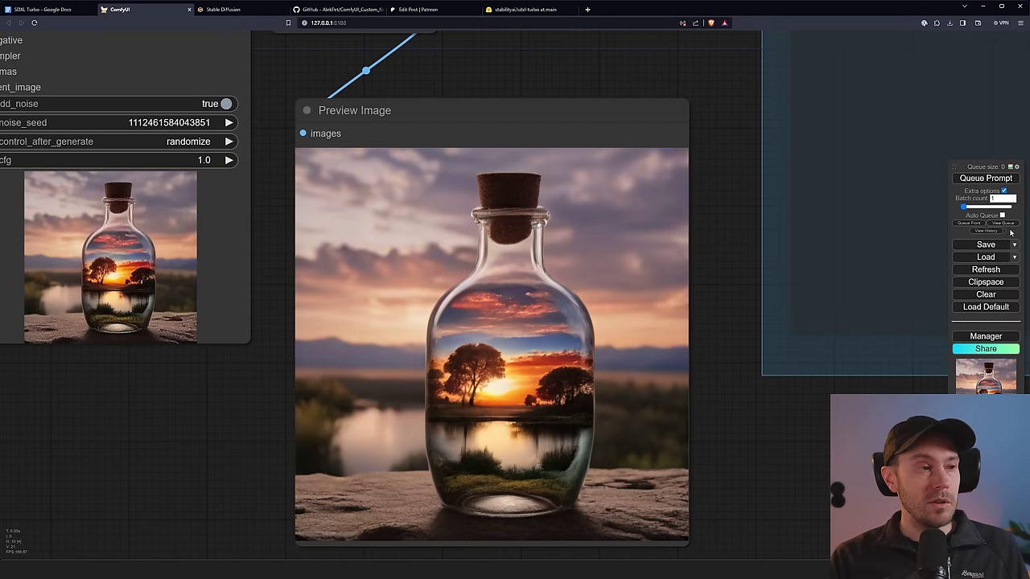
Enable Auto Queue to generate bottle images continuously, switch it off again and bring the whole workflow into view
click(1002, 215)
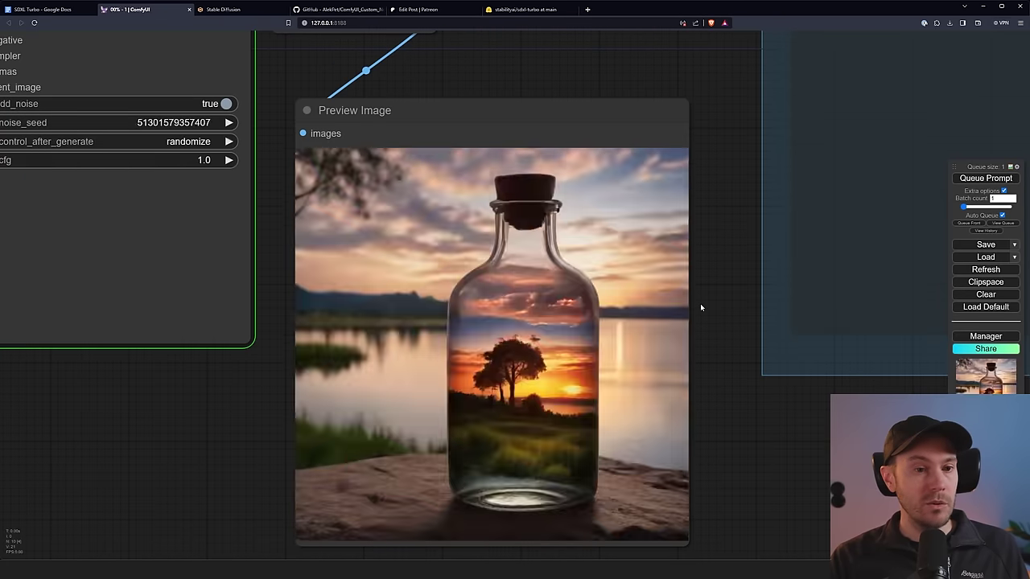
click(1003, 217)
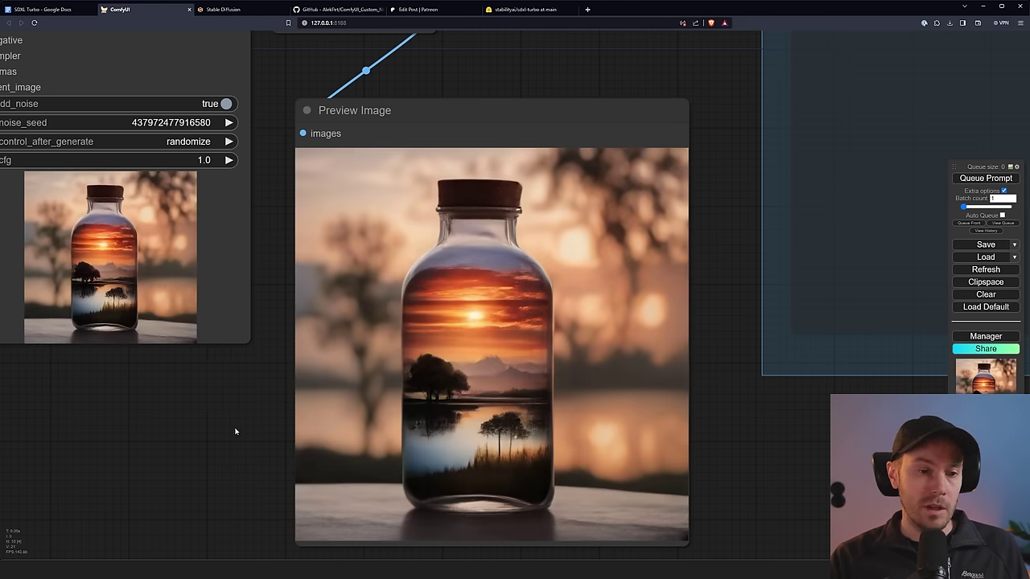
scroll(235, 432, down, 3)
drag(230, 421, 523, 454)
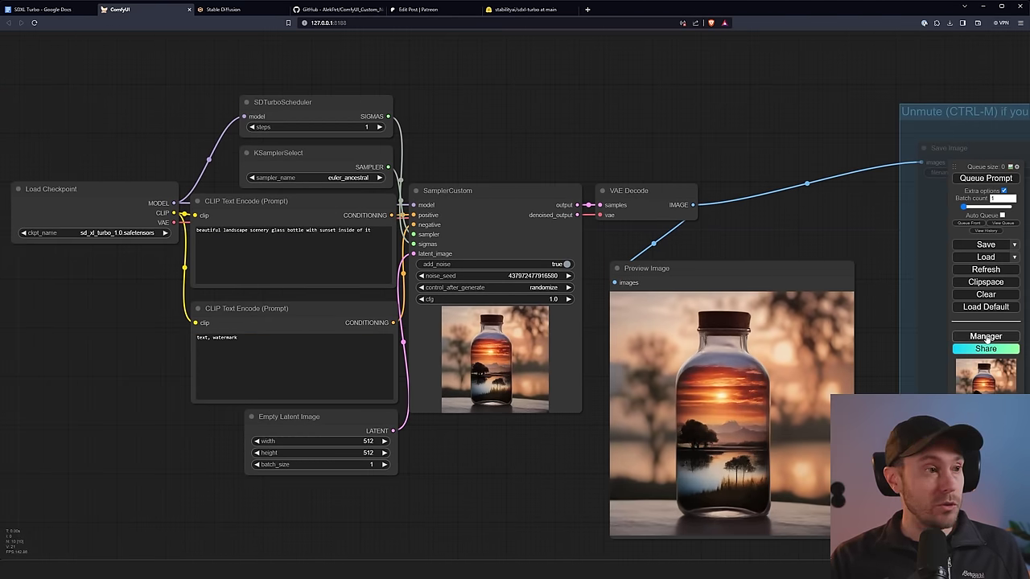
Open ComfyUI Manager's option for installing missing custom nodes and review the "Why is everything red?" section of the Patreon guide
drag(955, 167, 499, 237)
click(525, 406)
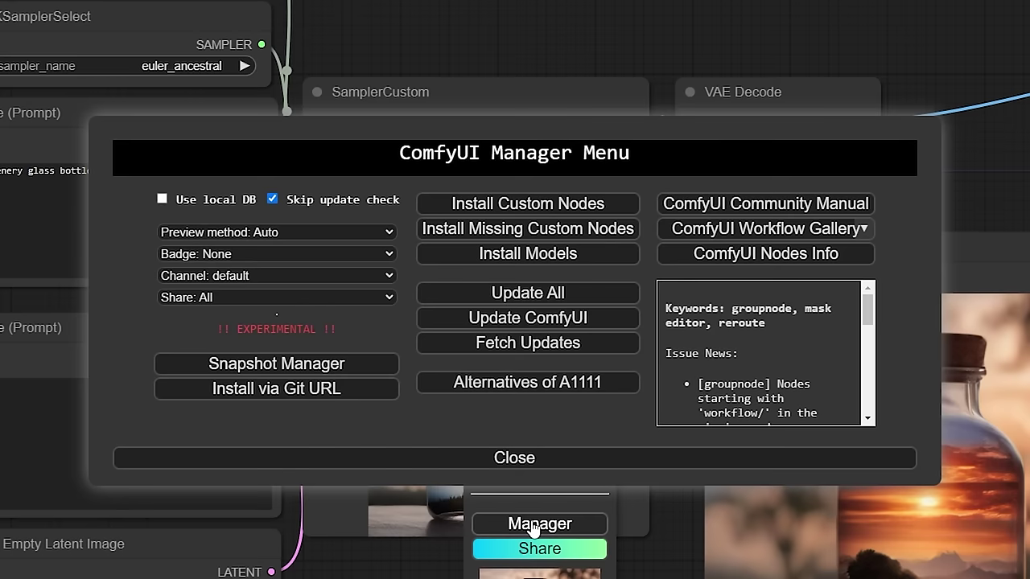
click(536, 233)
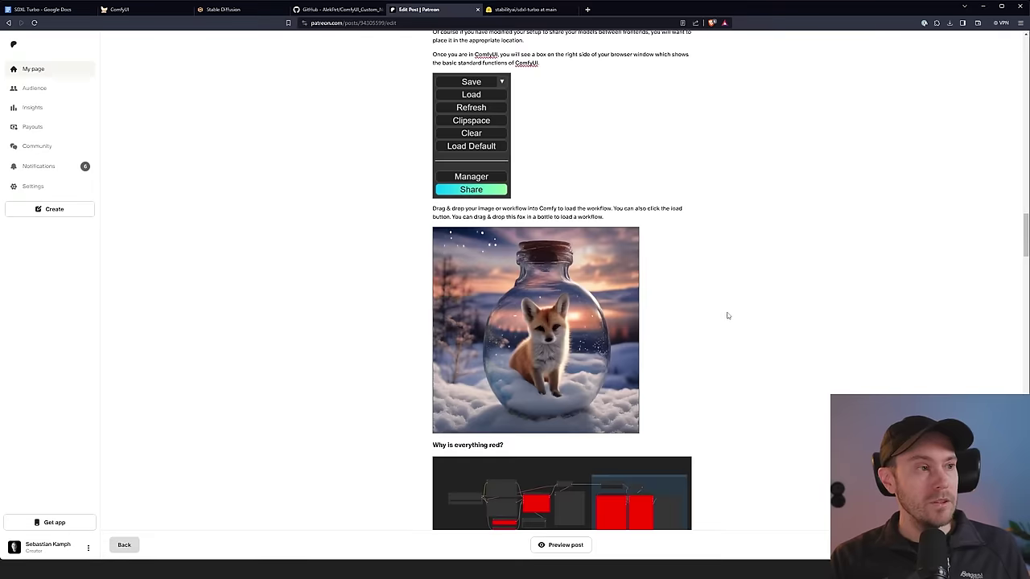
scroll(699, 315, down, 3)
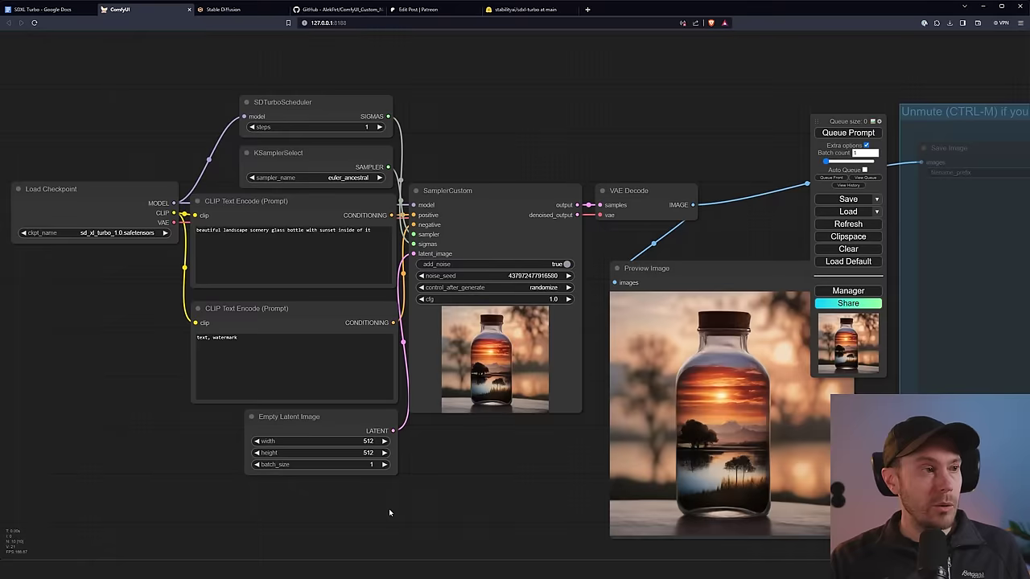
Set the width of the Empty Latent Image node to 1024
scroll(389, 508, up, 8)
scroll(441, 506, up, 4)
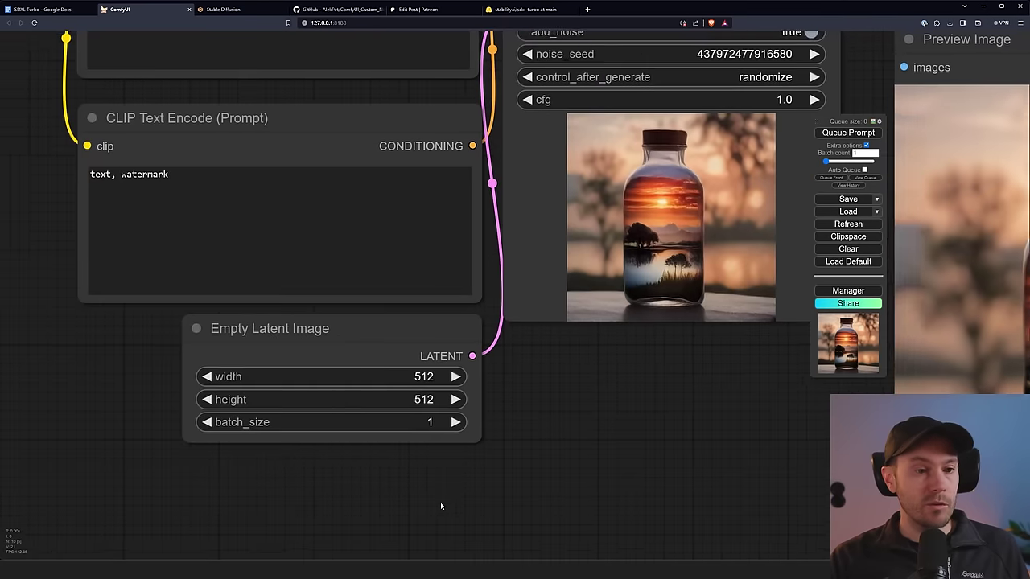
click(258, 319)
key(ctrl+a)
text(1024)
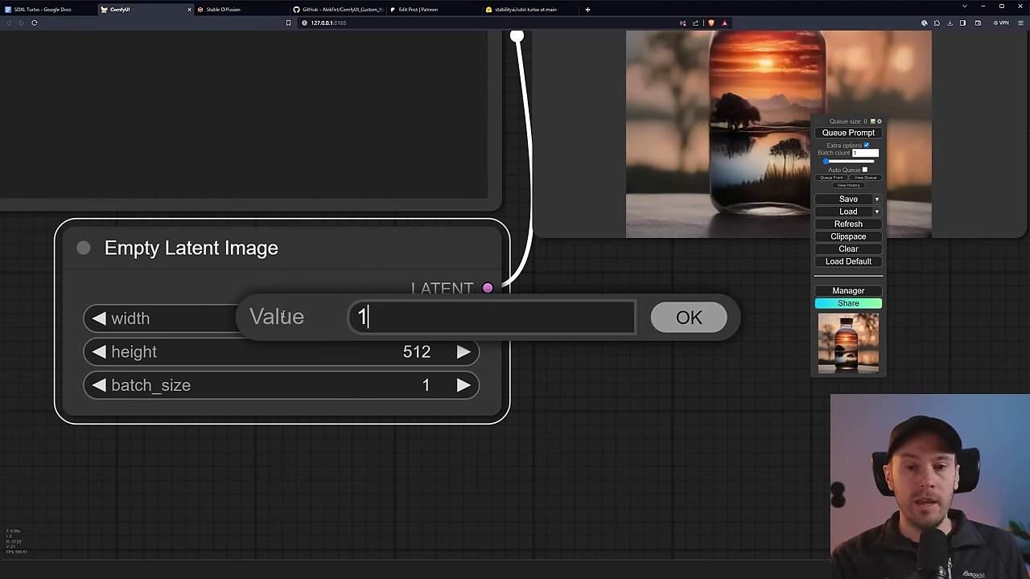
key(Return)
Set the height of the Empty Latent Image node to 1024
click(394, 352)
key(BackSpace)
key(BackSpace)
key(BackSpace)
text(10924)
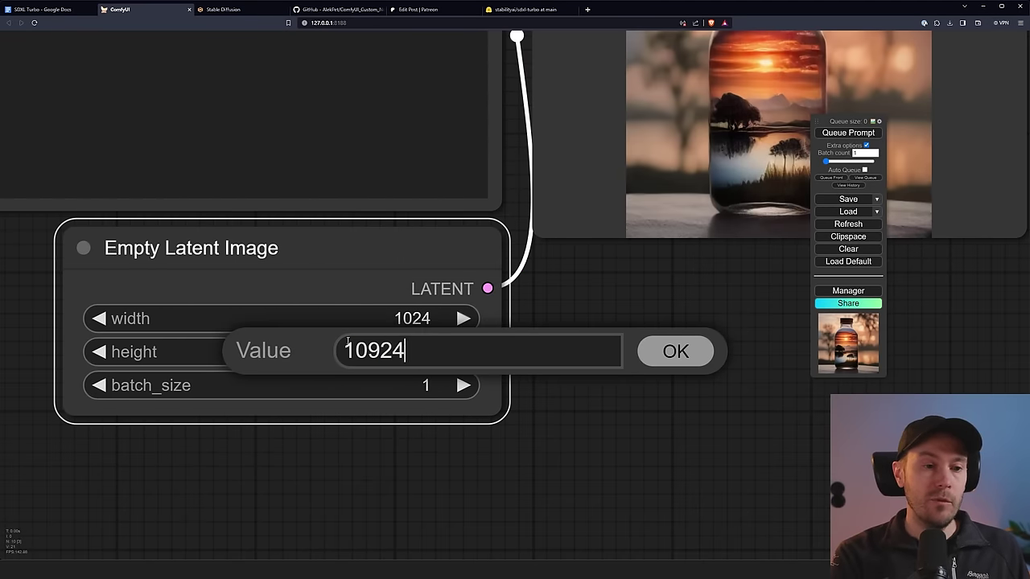
key(BackSpace)
key(BackSpace)
key(BackSpace)
text(24)
key(Return)
Queue the sunset bottle prompt several times at 1024 x 1024 and compare the results in the Preview Image node
scroll(703, 366, down, 4)
scroll(703, 367, down, 1)
drag(701, 348, 358, 346)
scroll(483, 362, down, 2)
drag(492, 363, 278, 332)
click(848, 133)
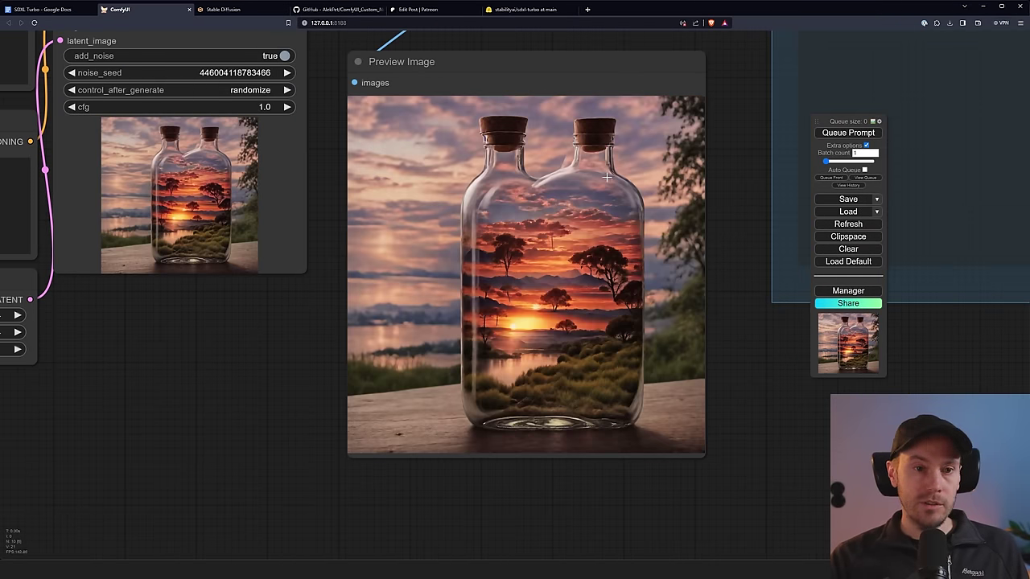
click(843, 134)
click(843, 134)
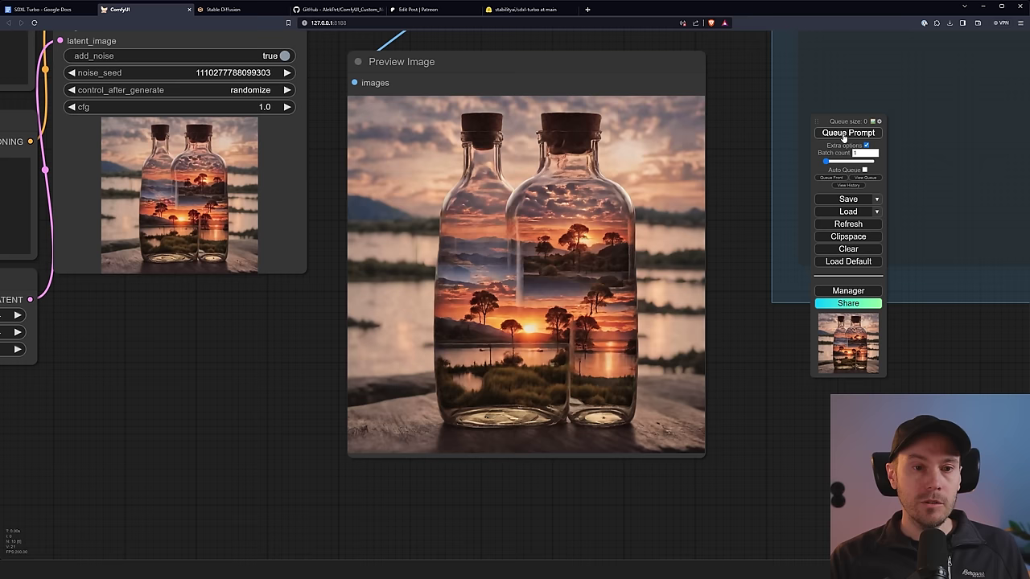
click(844, 135)
click(844, 136)
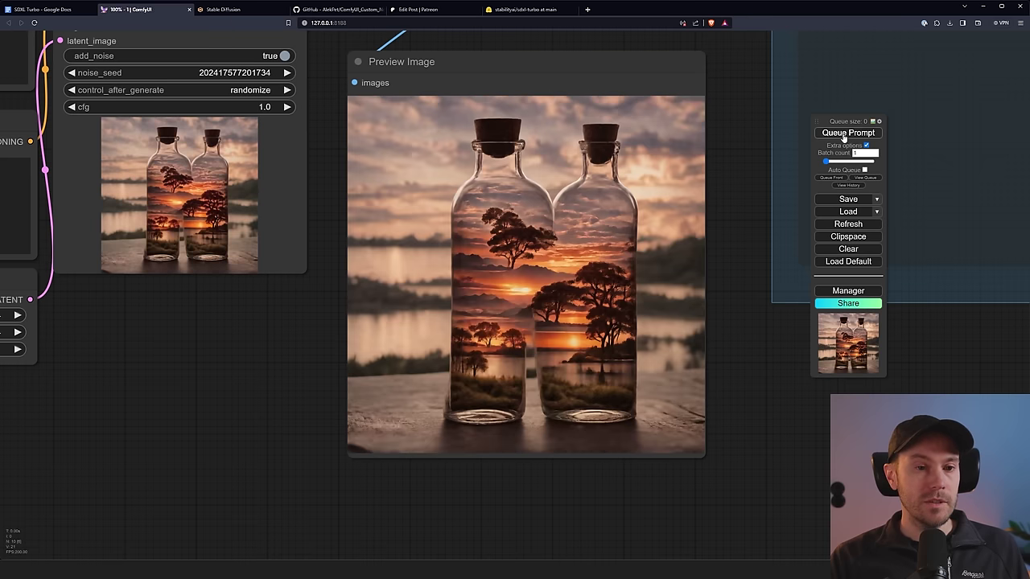
drag(215, 329, 339, 333)
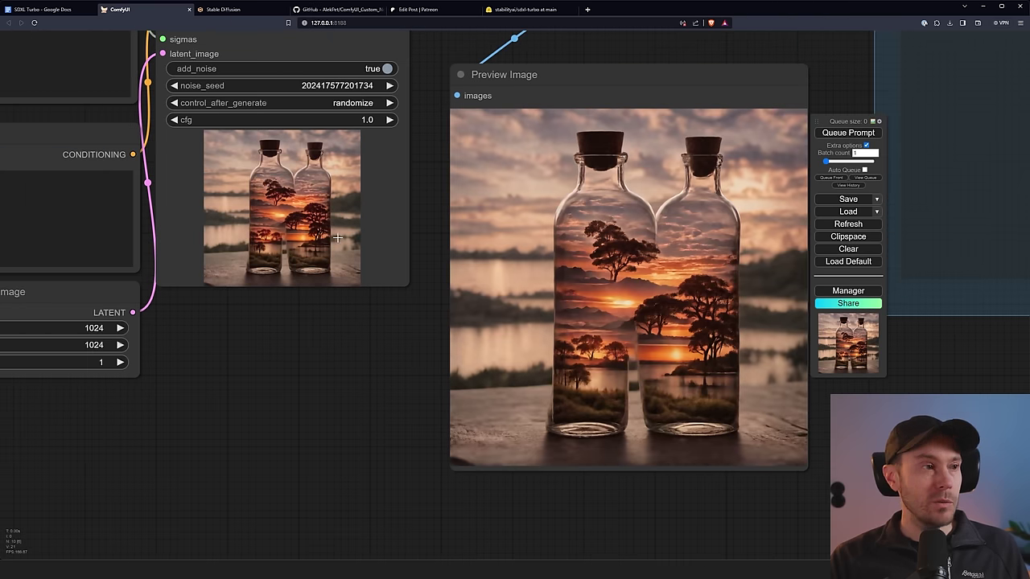
Switch to the Stable Diffusion web UI, enlarge the cat-in-a-hat image grid and return to ComfyUI
click(251, 9)
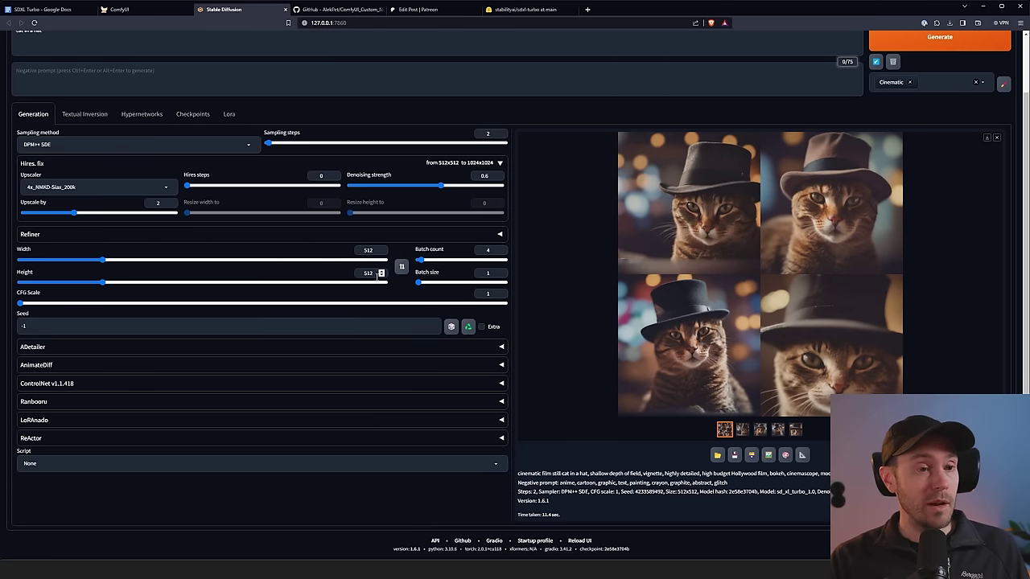
click(795, 235)
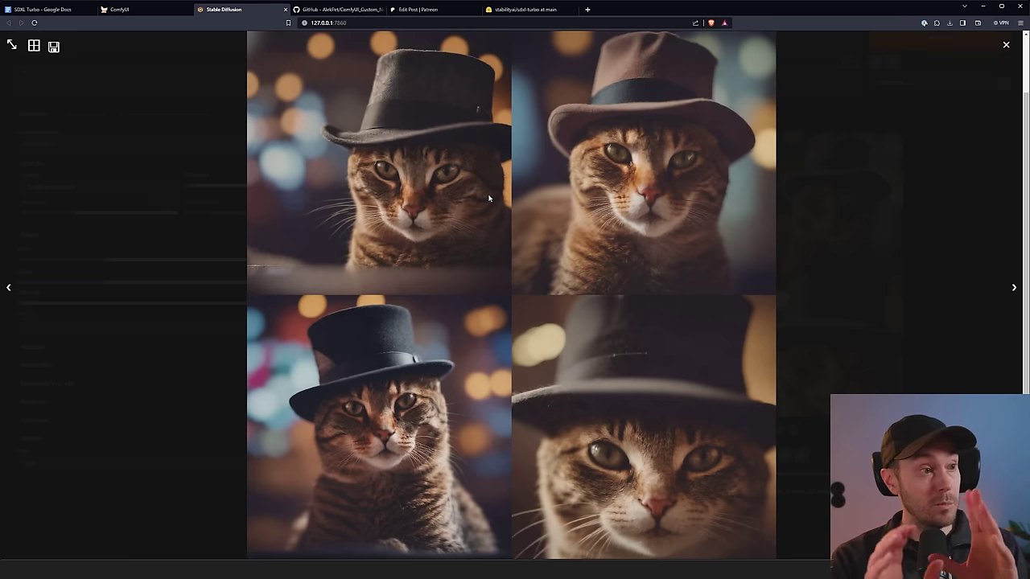
click(157, 10)
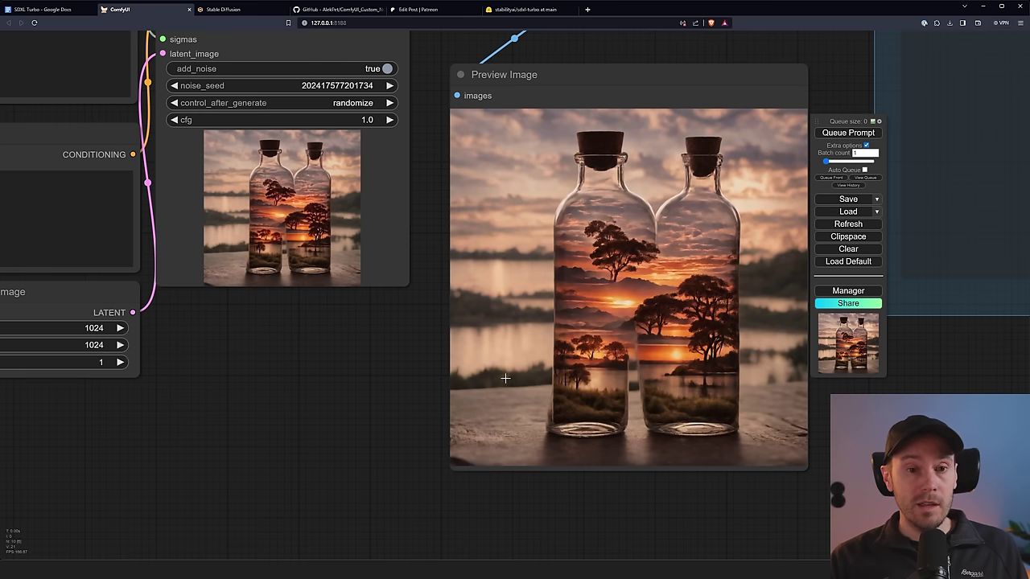
Replace the positive prompt with "cinematic still of a cat in a hat"
drag(174, 404, 504, 450)
scroll(604, 421, down, 2)
drag(604, 420, 561, 458)
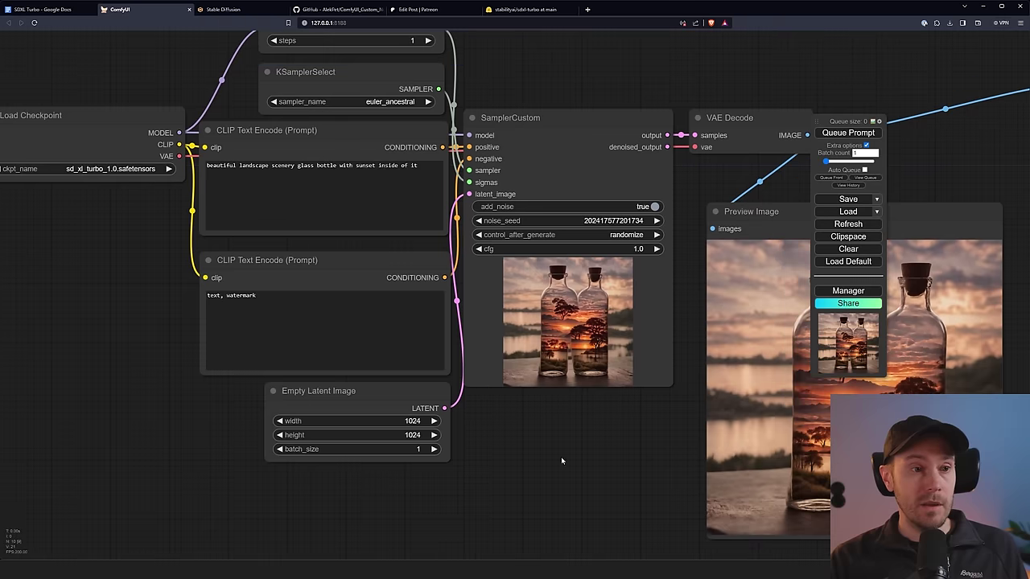
click(330, 215)
key(ctrl+a)
key(BackSpace)
text(cin)
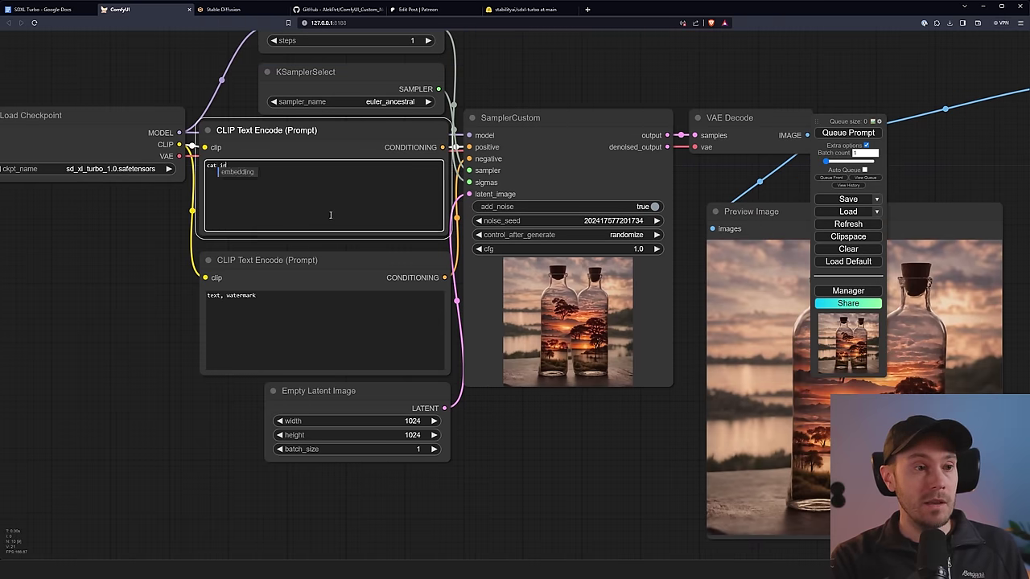
text(ematic)
scroll(330, 215, up, 6)
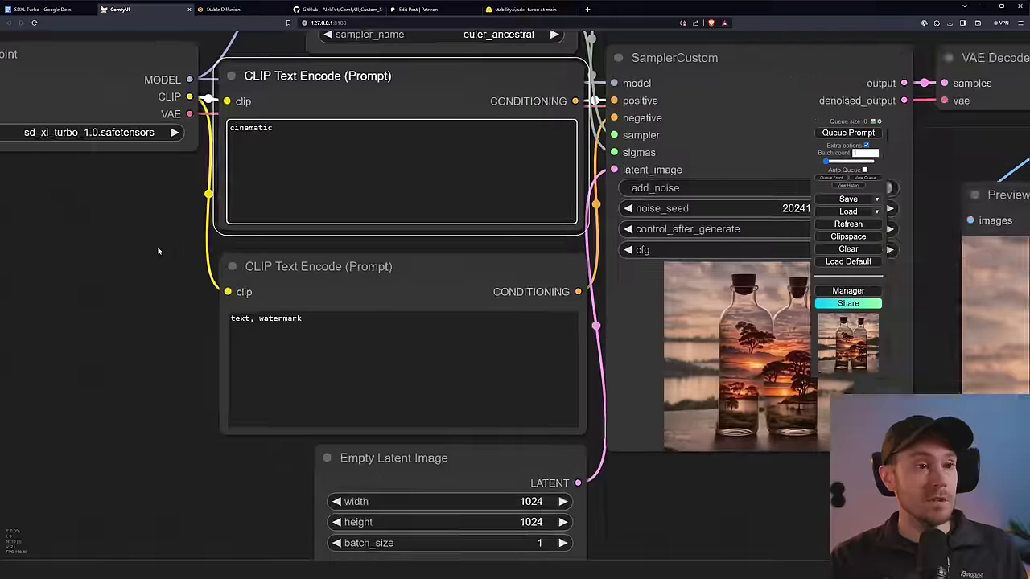
text(still )
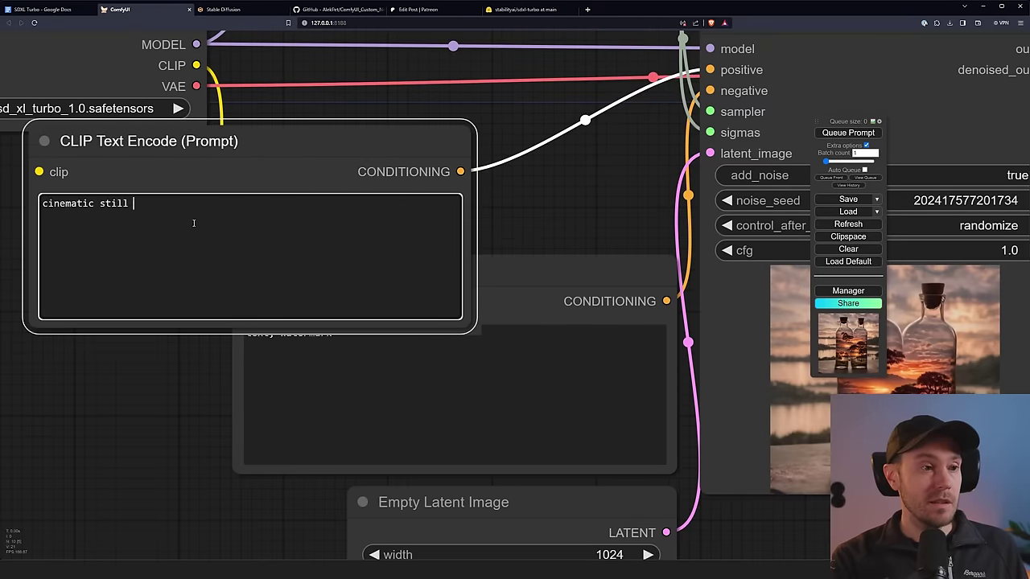
text(of a cat in a hat)
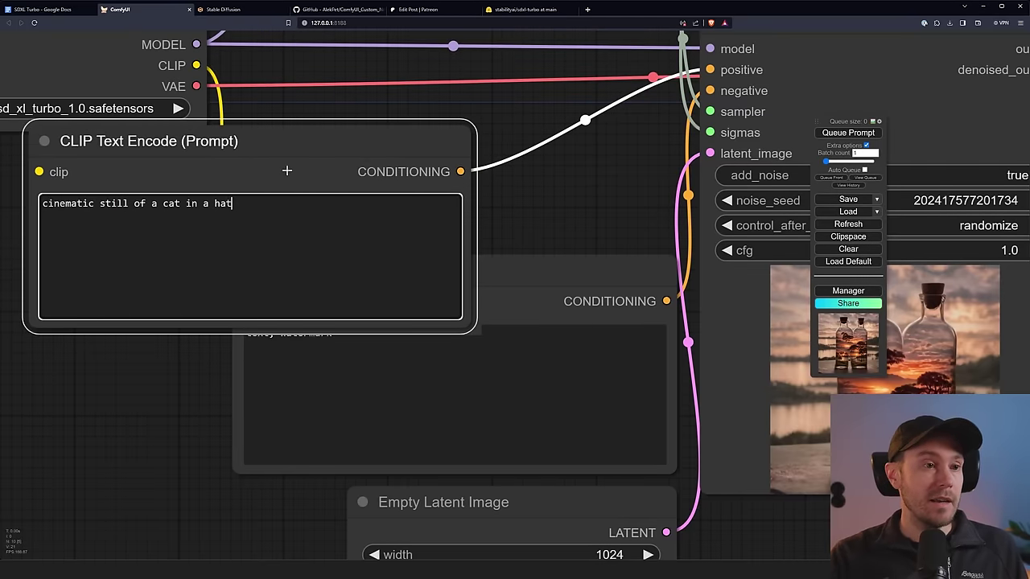
Queue the cat in a hat prompt at 1024 x 1024 and inspect the generated image up close
scroll(83, 298, down, 3)
click(849, 133)
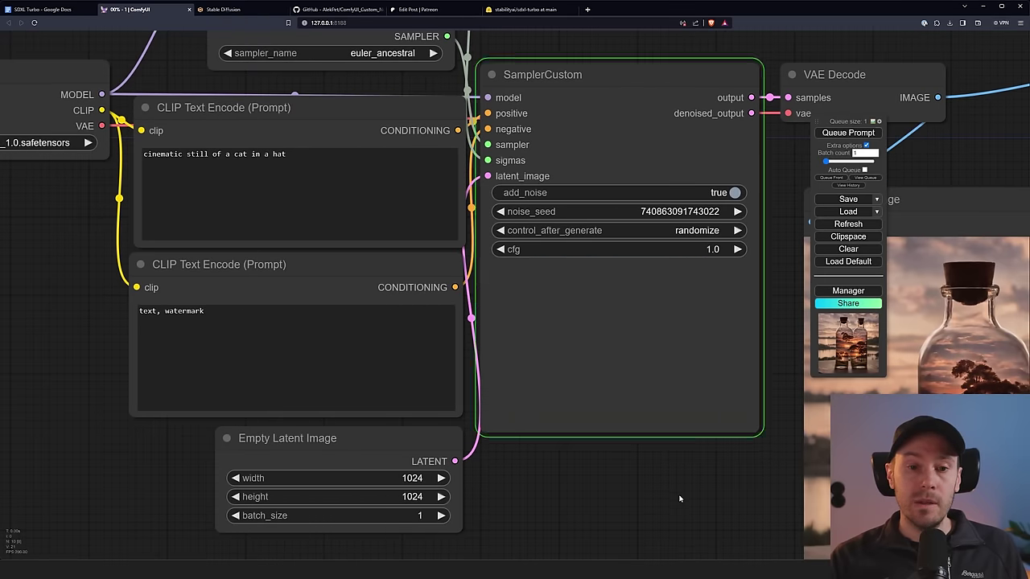
drag(747, 497, 245, 353)
scroll(320, 400, up, 3)
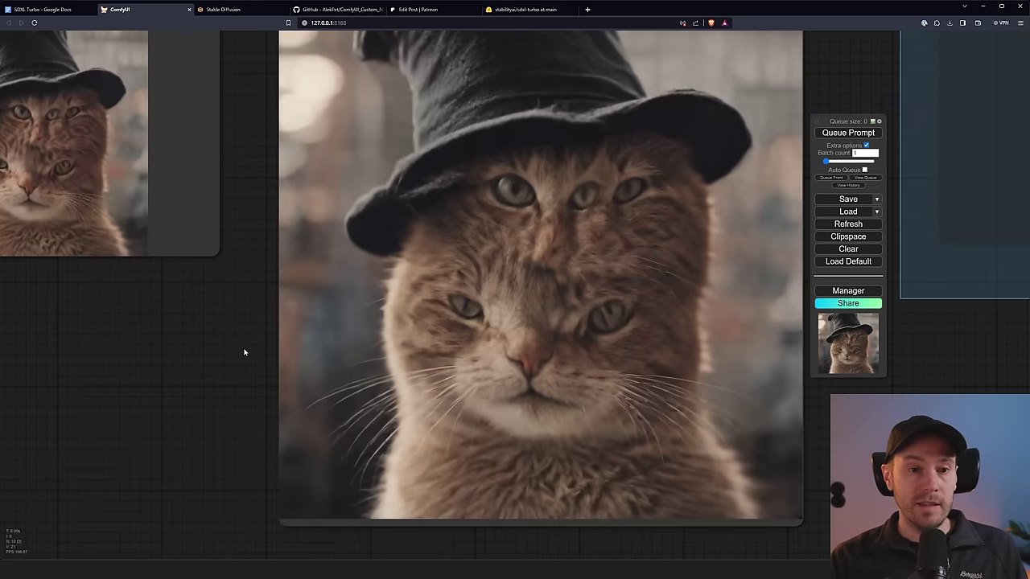
scroll(154, 383, down, 3)
drag(157, 383, 430, 341)
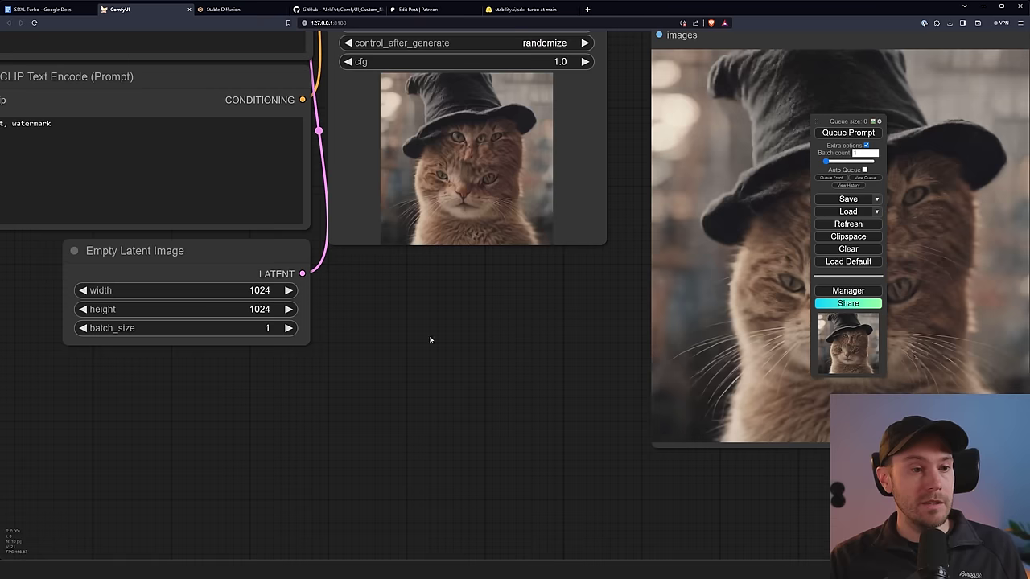
Set the Empty Latent Image width and height to 512 and queue the cat in a hat prompt
click(258, 290)
text(512)
key(Return)
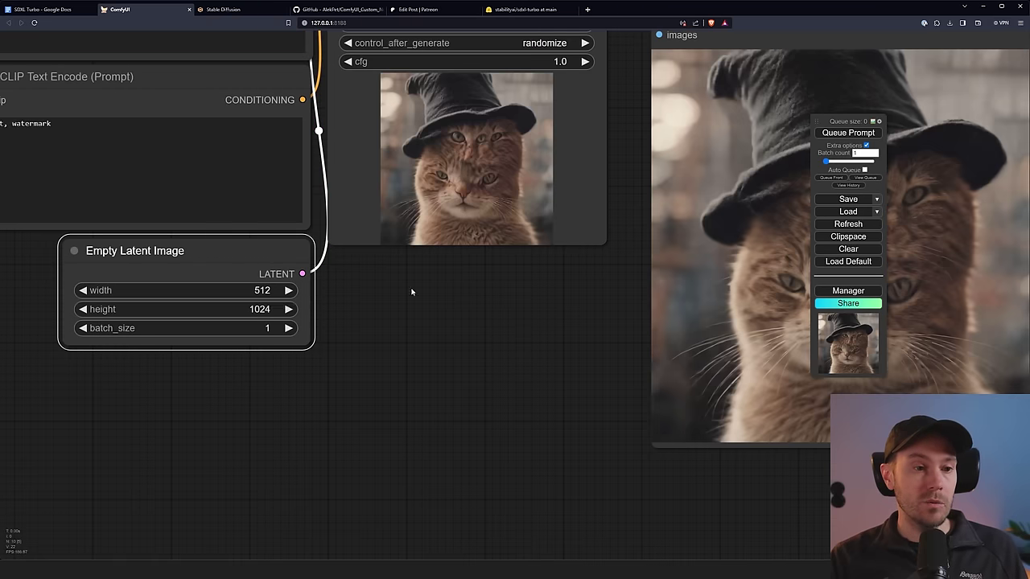
click(274, 309)
text(512)
click(440, 310)
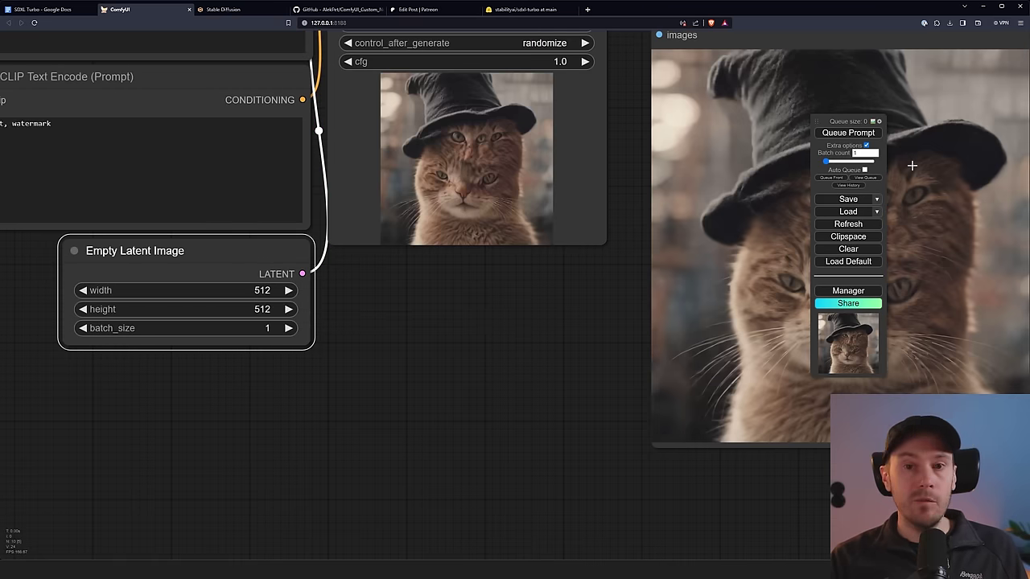
drag(624, 299, 311, 394)
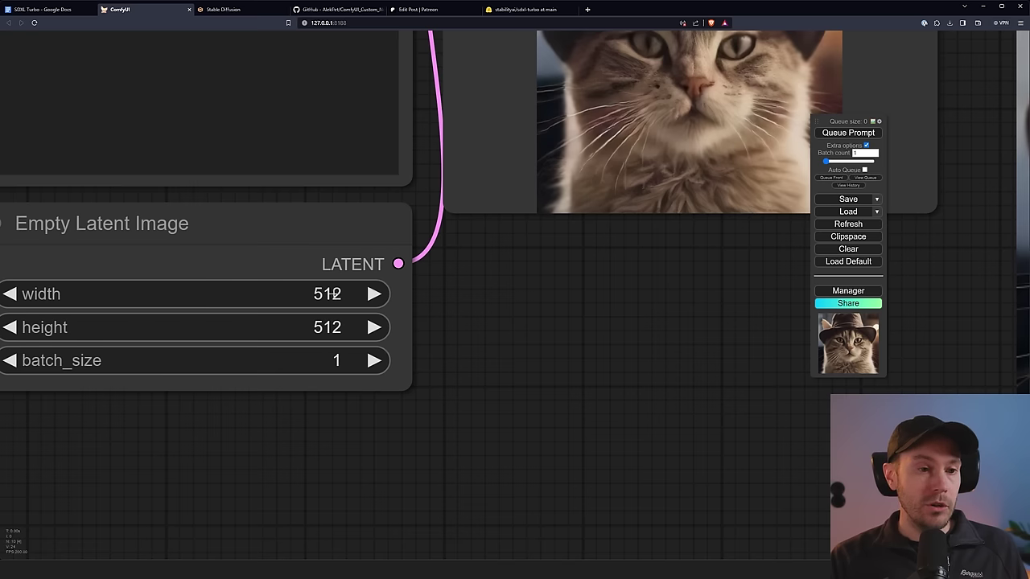
Set the Empty Latent Image width and height to 768
click(180, 290)
key(ctrl+a)
text(768)
key(Return)
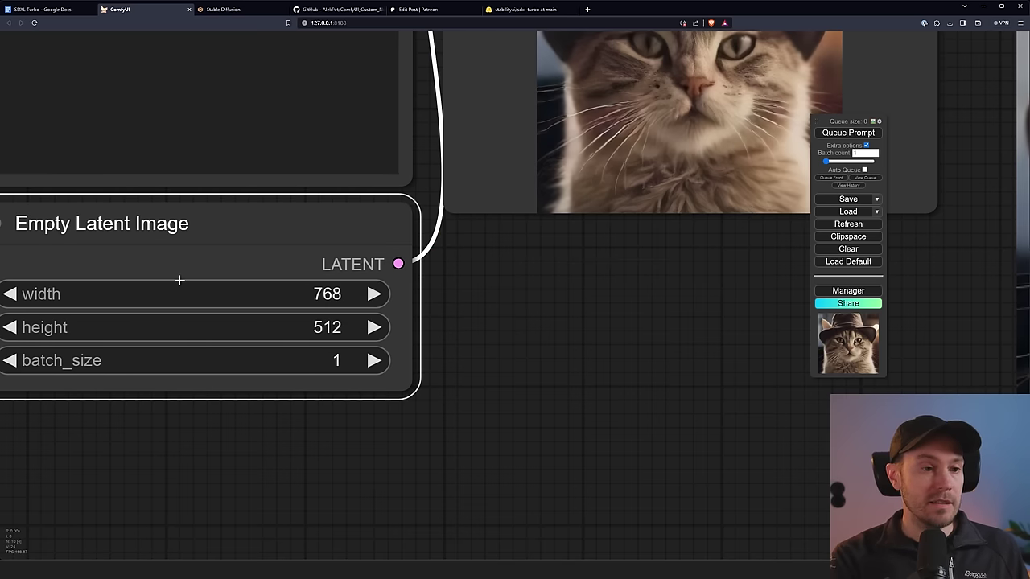
click(331, 332)
key(ctrl+a)
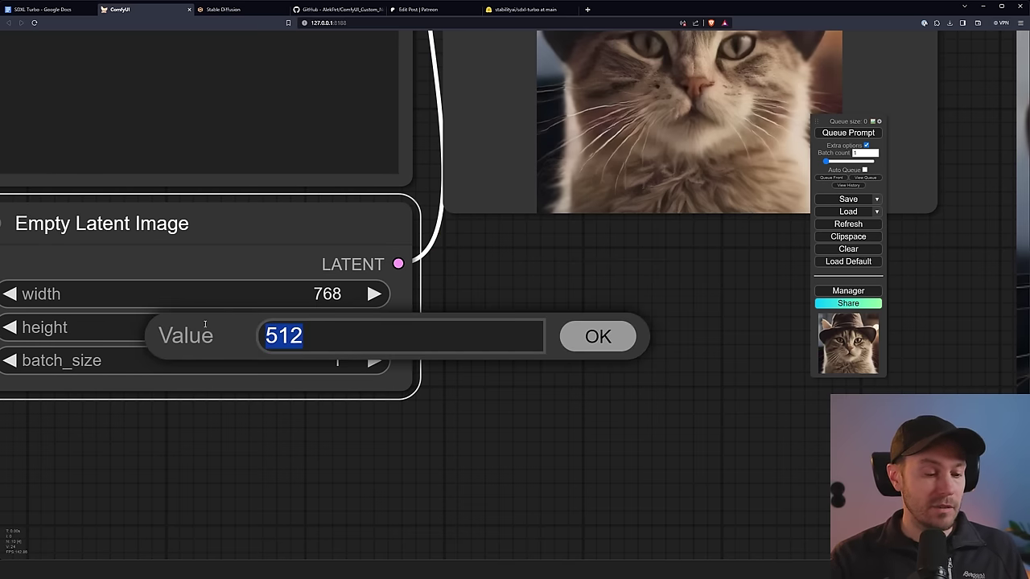
text(768)
key(Return)
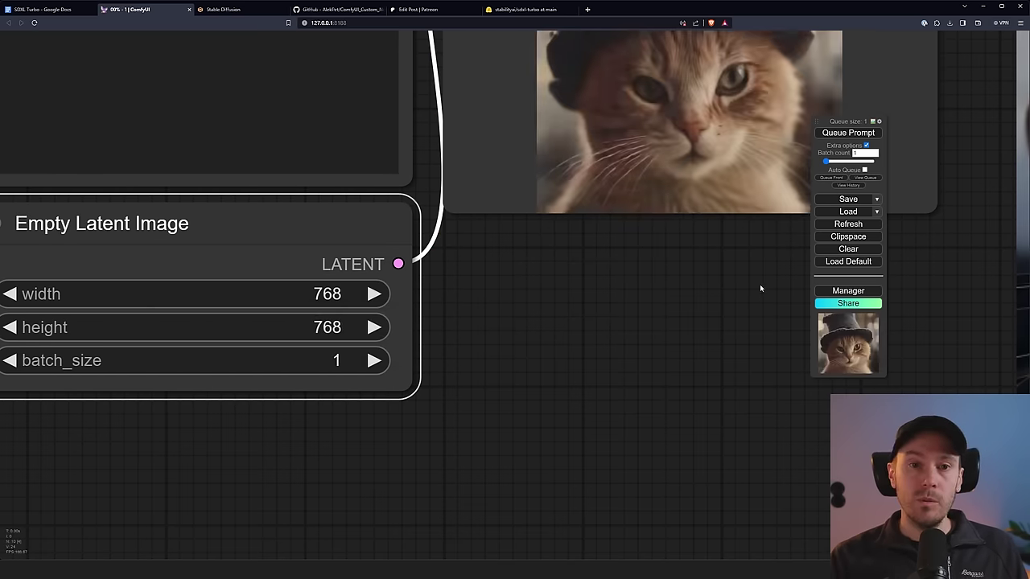
Queue the cat in a hat prompt several times at 768 x 768 and compare the results in the Preview Image node
scroll(760, 284, down, 4)
drag(759, 284, 491, 342)
drag(612, 378, 296, 334)
scroll(346, 358, down, 2)
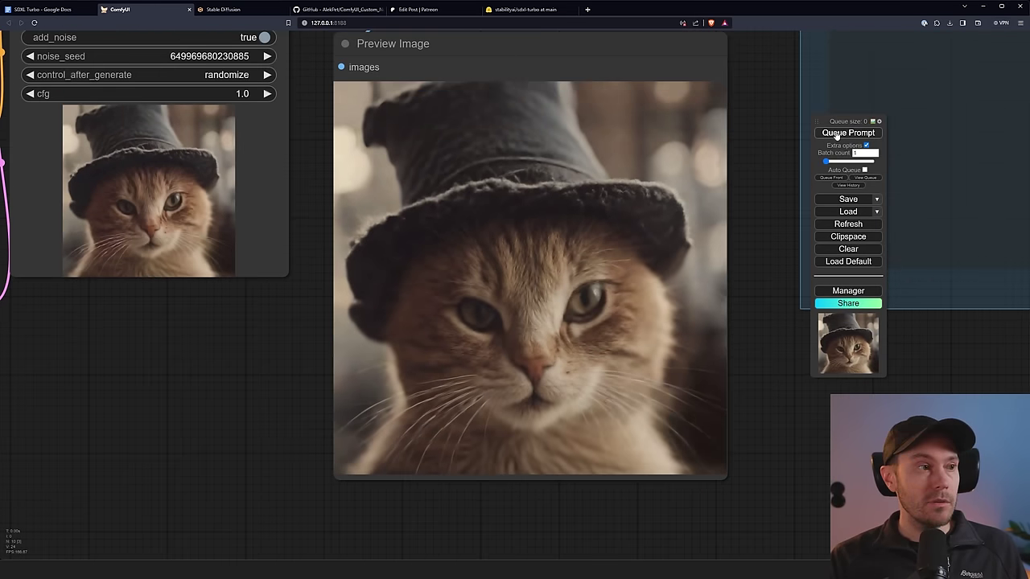
click(837, 134)
click(837, 134)
click(837, 134)
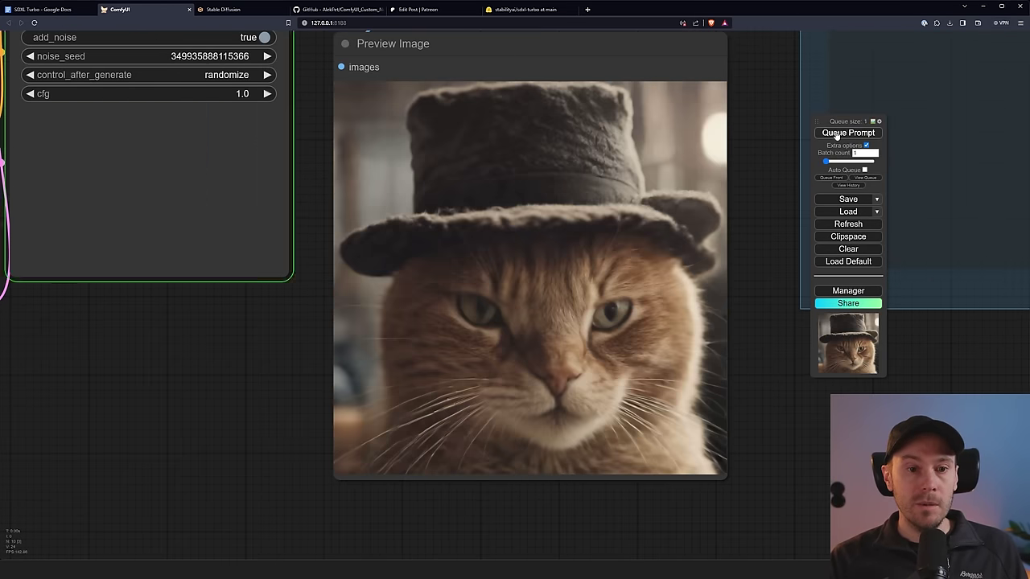
click(837, 133)
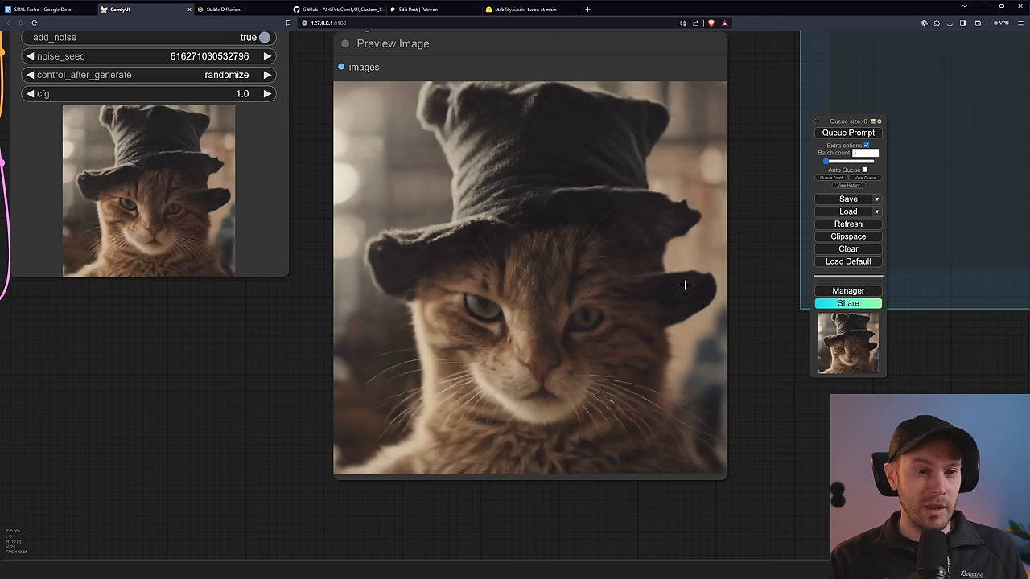
click(847, 134)
click(848, 134)
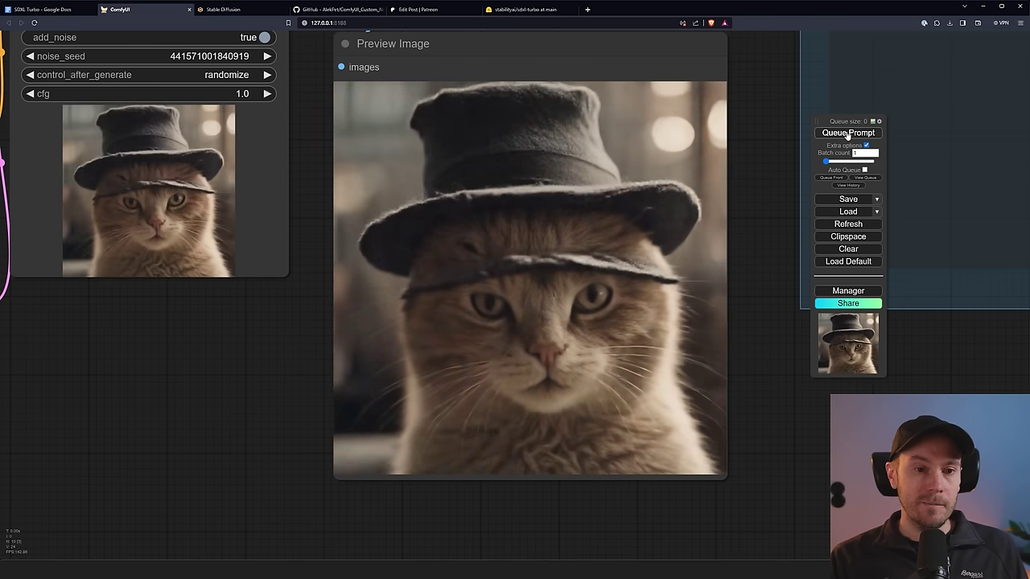
Set the Empty Latent Image back to 512 x 512 and queue the cat in a hat prompt again
drag(49, 363, 379, 314)
click(233, 275)
text(512)
key(Return)
click(266, 292)
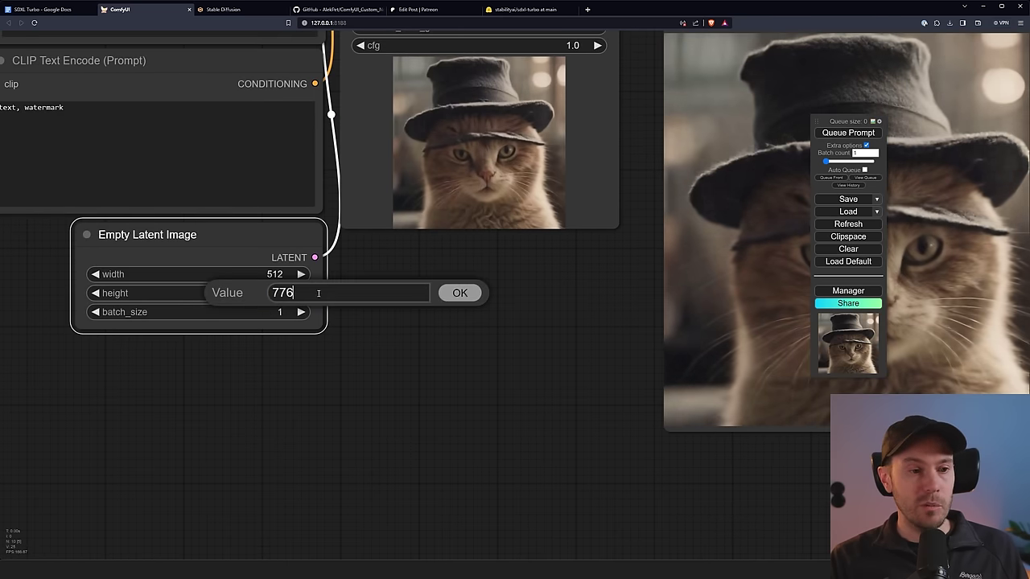
text(512)
key(Return)
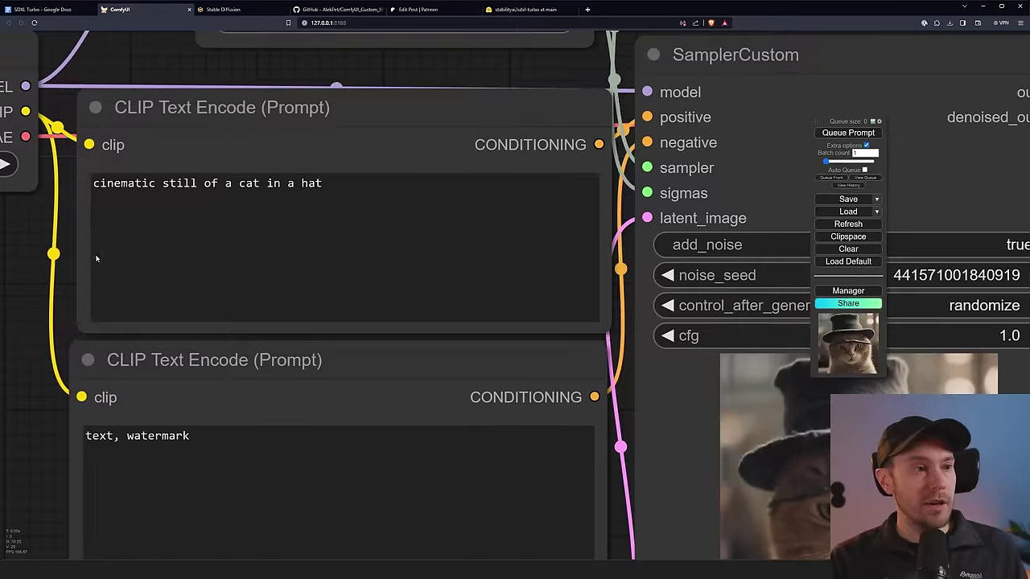
click(349, 184)
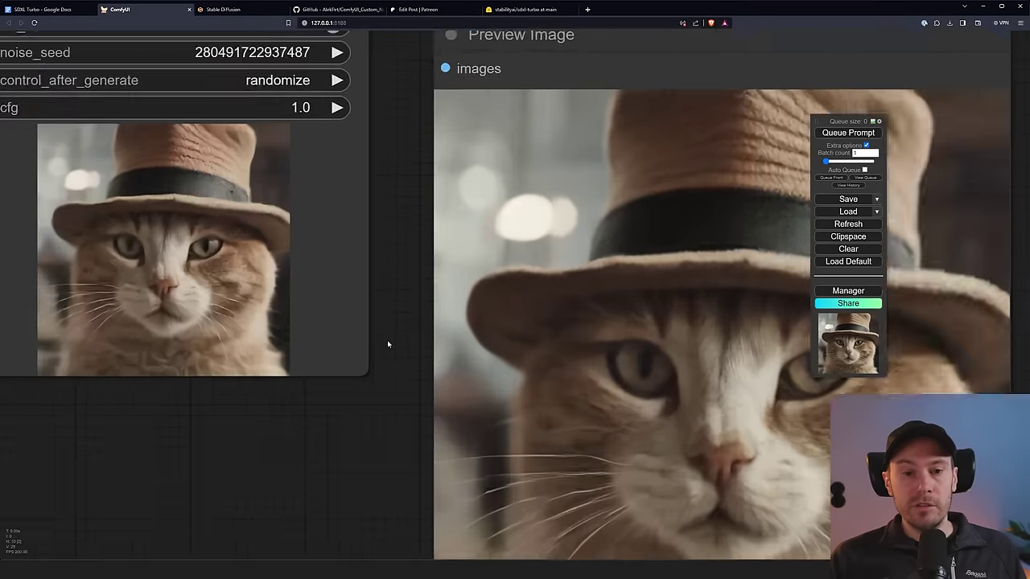
scroll(388, 345, down, 2)
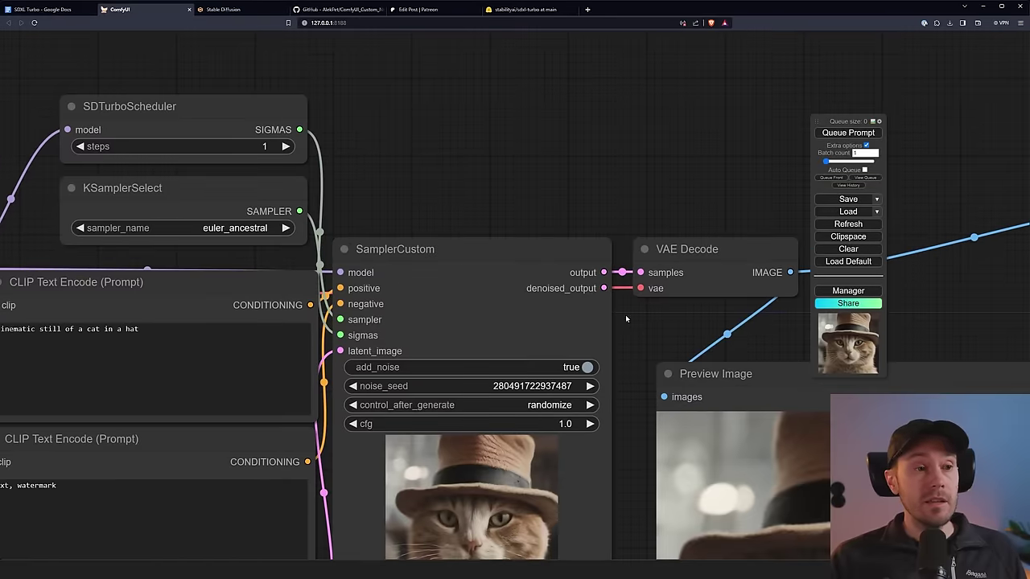
Set the SamplerCustom cfg to 7 and queue the prompt repeatedly to examine the effect on the image
scroll(325, 169, up, 5)
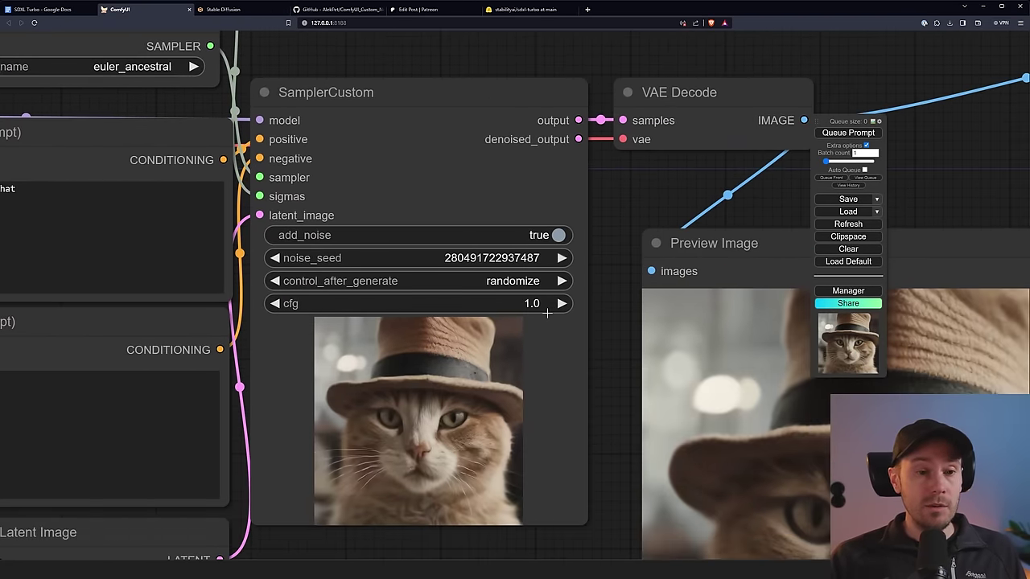
drag(618, 350, 316, 188)
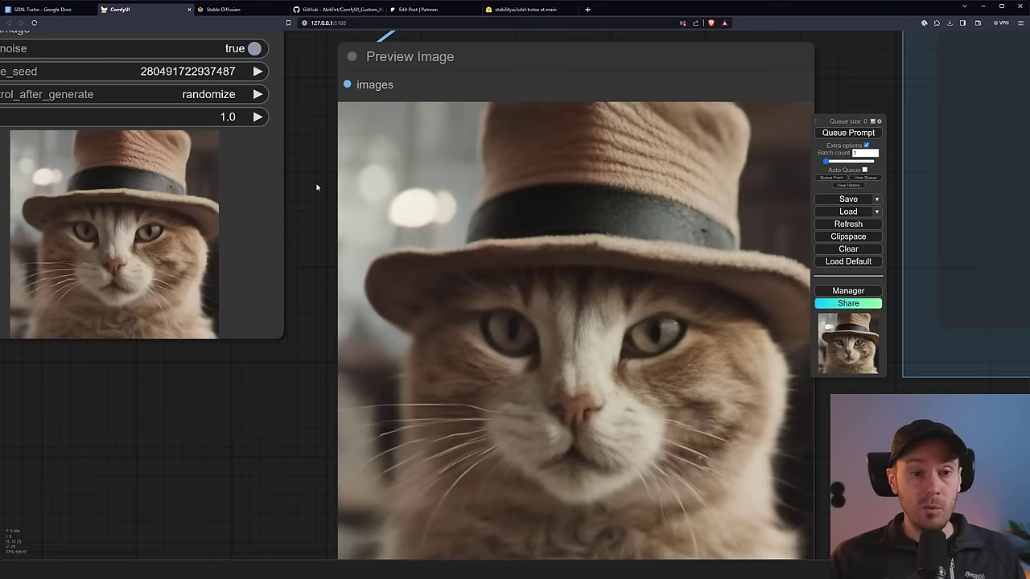
click(228, 117)
text(7)
key(Return)
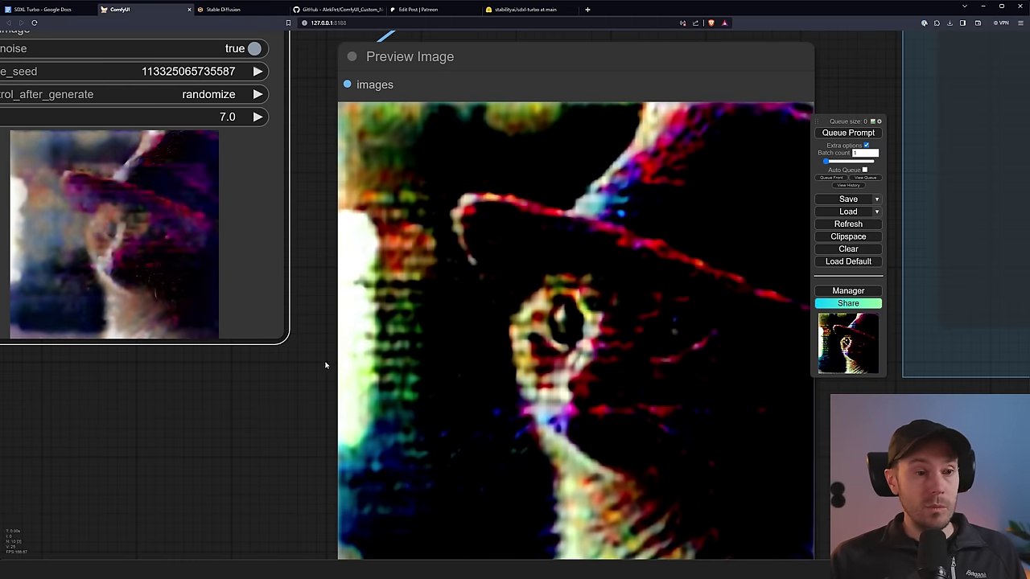
scroll(325, 365, down, 2)
drag(311, 382, 238, 350)
click(851, 132)
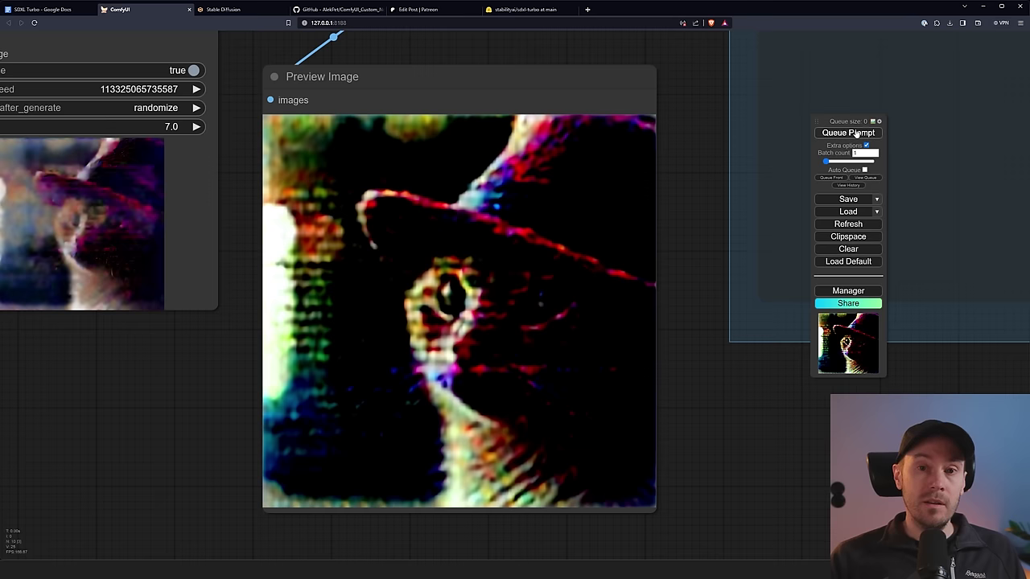
Reposition the SamplerCustom node so that it sits just beside the Preview Image node
drag(196, 201, 331, 250)
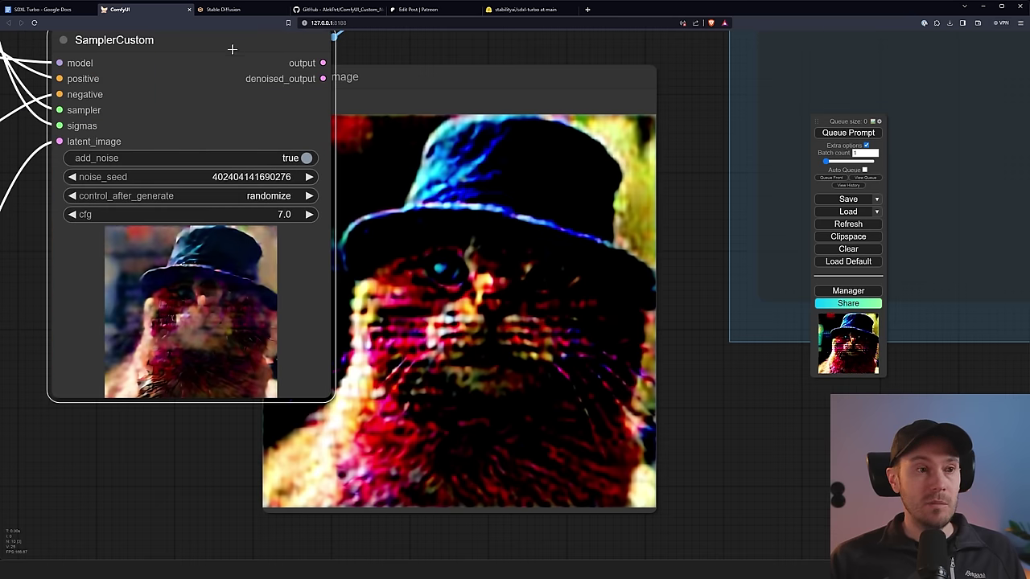
scroll(31, 241, down, 3)
drag(31, 241, 155, 290)
drag(324, 297, 254, 273)
Generate the cat image with the SamplerCustom cfg set to 2, and again with it set to 1.5
click(277, 245)
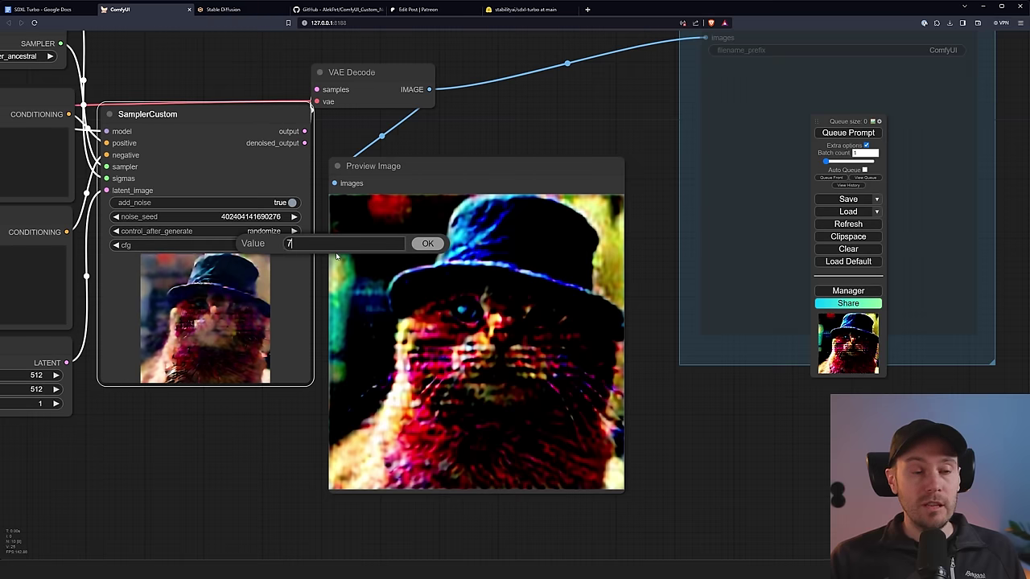
text(2)
key(Return)
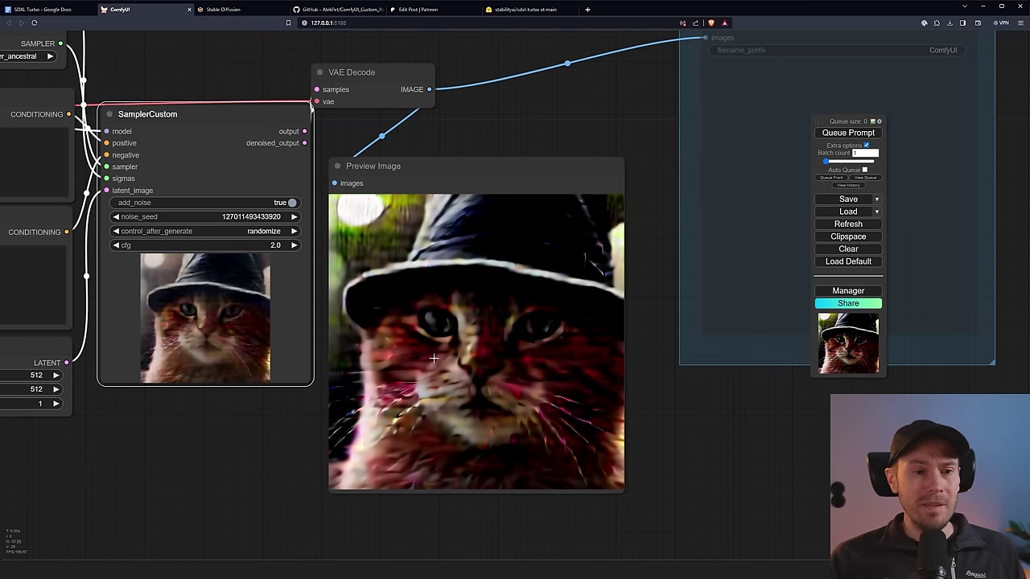
click(276, 245)
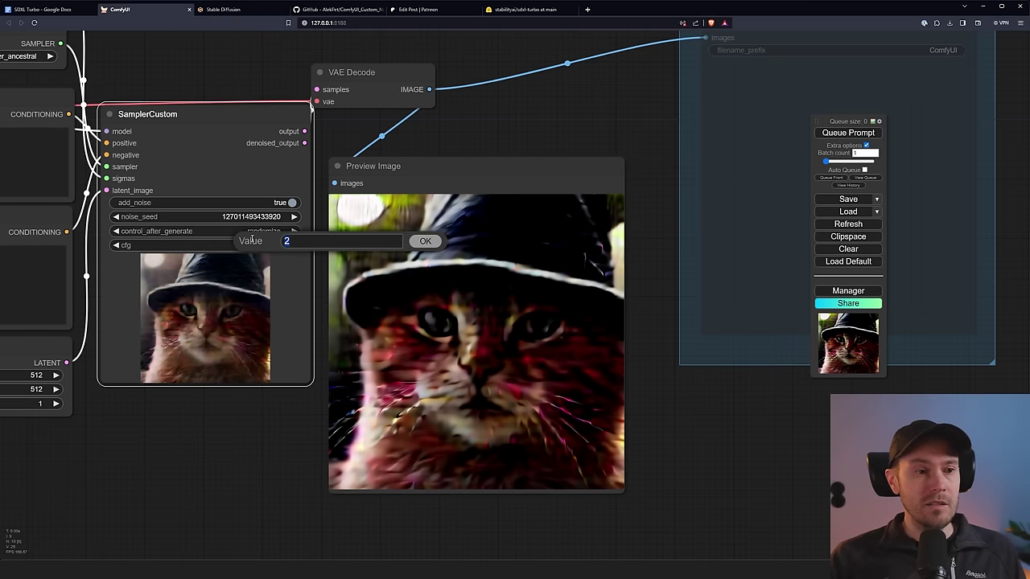
text(1.5)
key(Return)
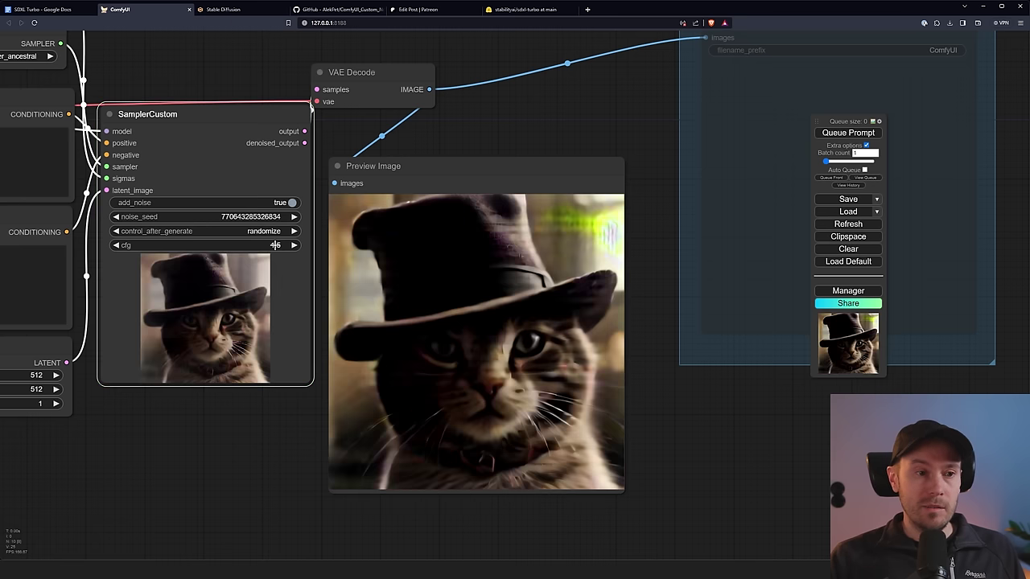
Generate the cat image with the SamplerCustom cfg set to 1, and again with it set to 0.5
click(245, 245)
text(1)
key(Return)
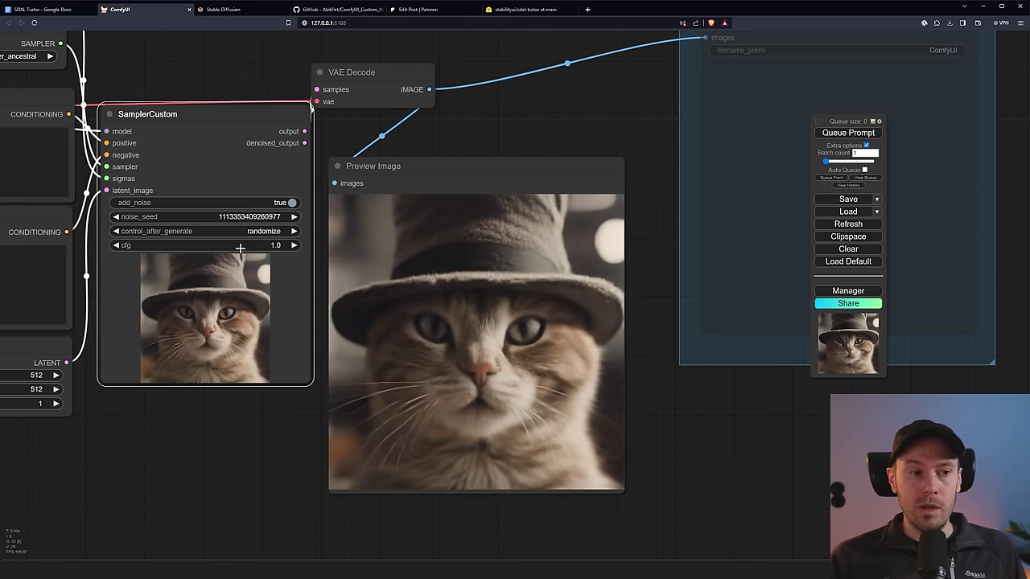
click(282, 246)
text(0.5)
key(Return)
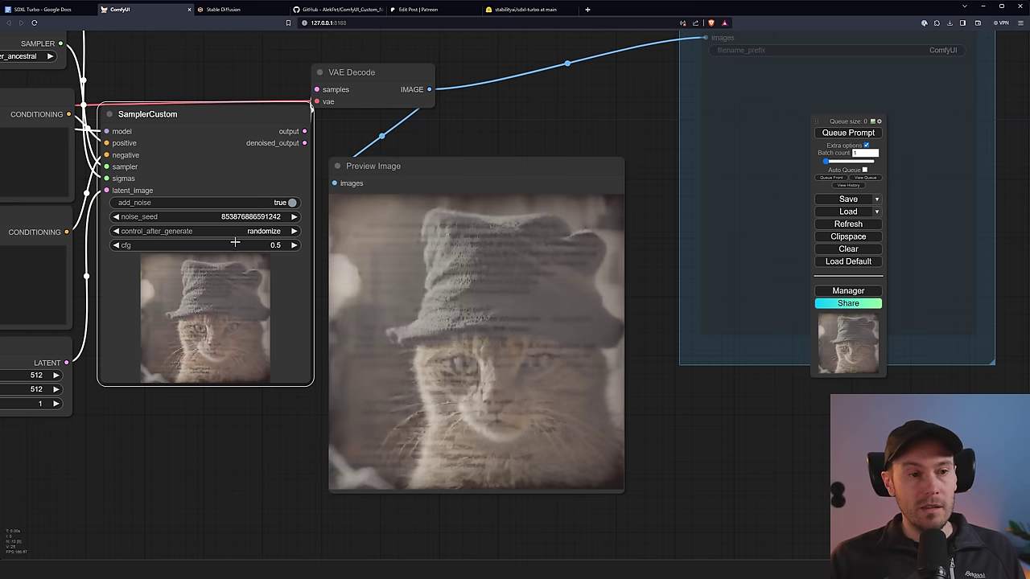
Restore the SamplerCustom cfg to 1 and queue the prompt
click(275, 245)
text(1)
key(Return)
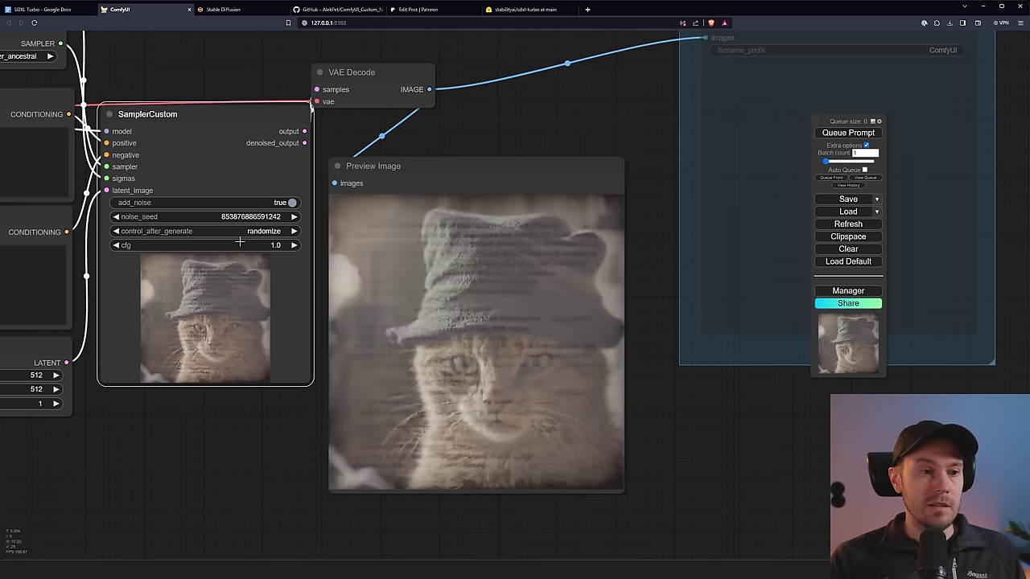
Set the SDTurboScheduler steps to 4, queue the prompt and inspect the generated image
drag(153, 63, 384, 157)
click(365, 153)
scroll(354, 148, up, 2)
click(222, 98)
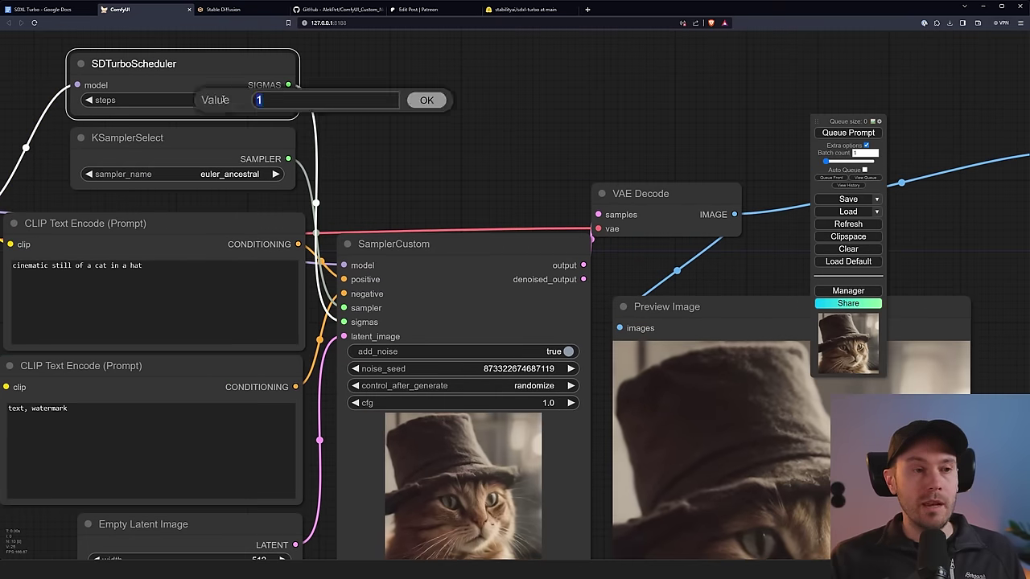
text(4)
key(Return)
drag(484, 135, 243, 24)
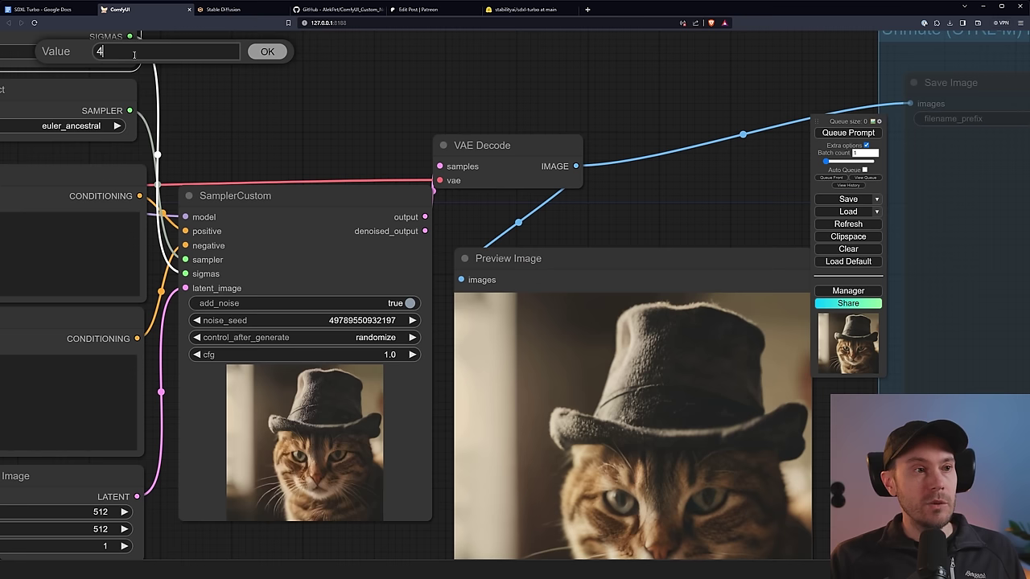
Try to queue the prompt with the SDTurboScheduler steps set to 25
double_click(134, 54)
text(25)
click(262, 53)
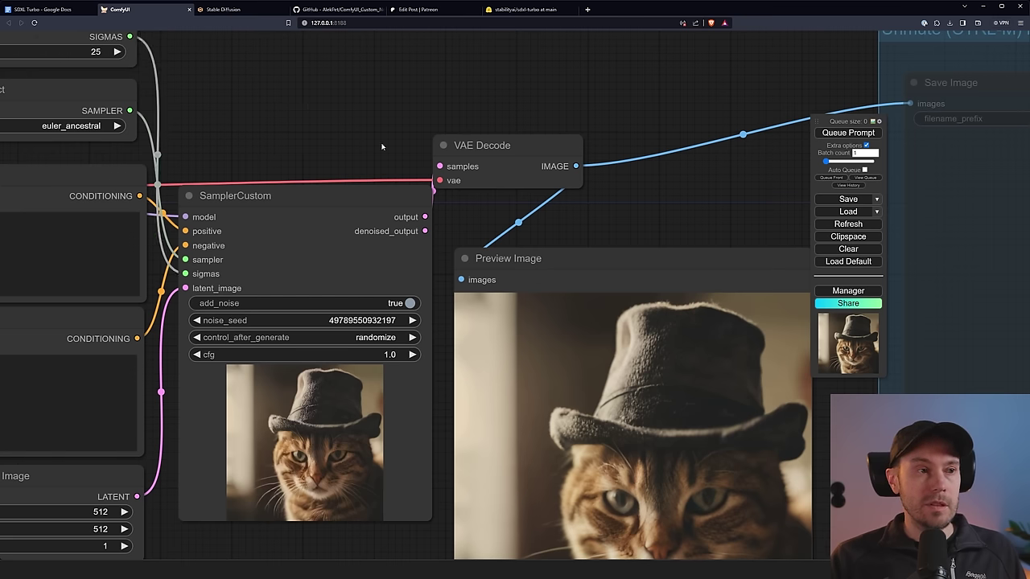
drag(383, 146, 173, 34)
key(ctrl+Return)
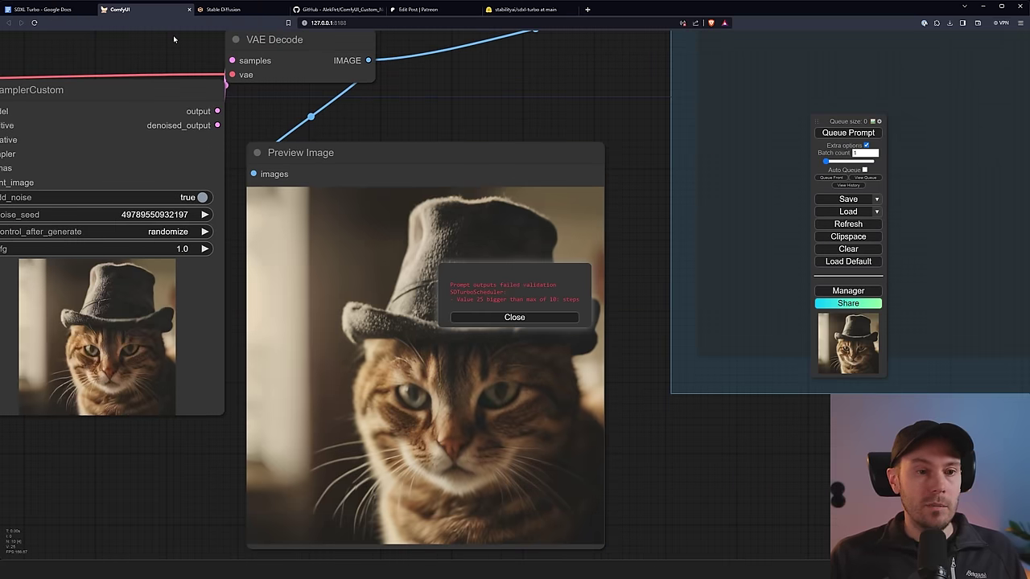
click(525, 319)
Set the SDTurboScheduler steps to 10, queue the prompt and inspect the cat image up close
drag(130, 73, 461, 259)
click(219, 133)
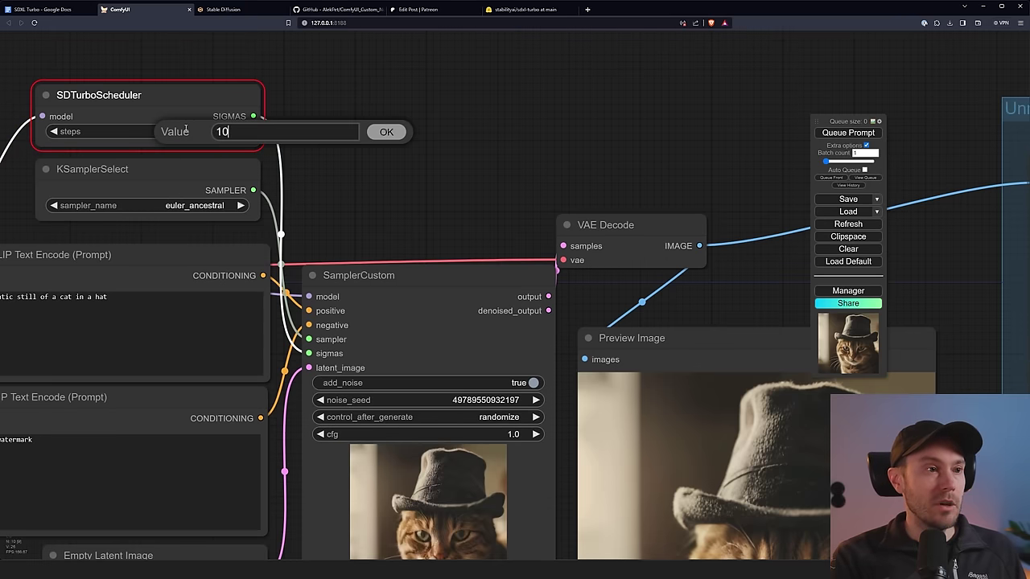
key(Return)
key(ctrl+Return)
drag(484, 206, 202, 30)
scroll(258, 481, up, 2)
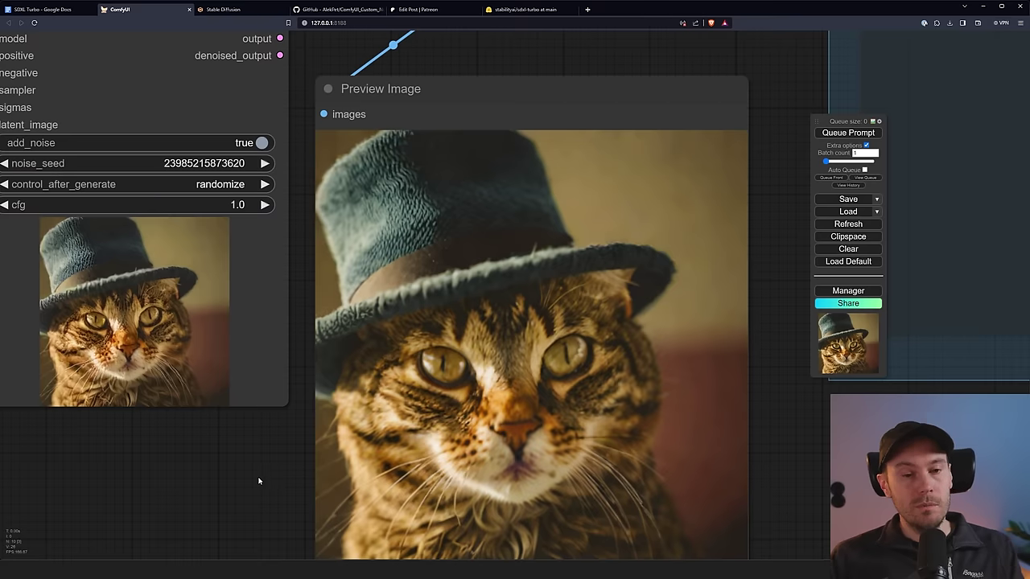
drag(223, 473, 329, 540)
scroll(273, 400, down, 3)
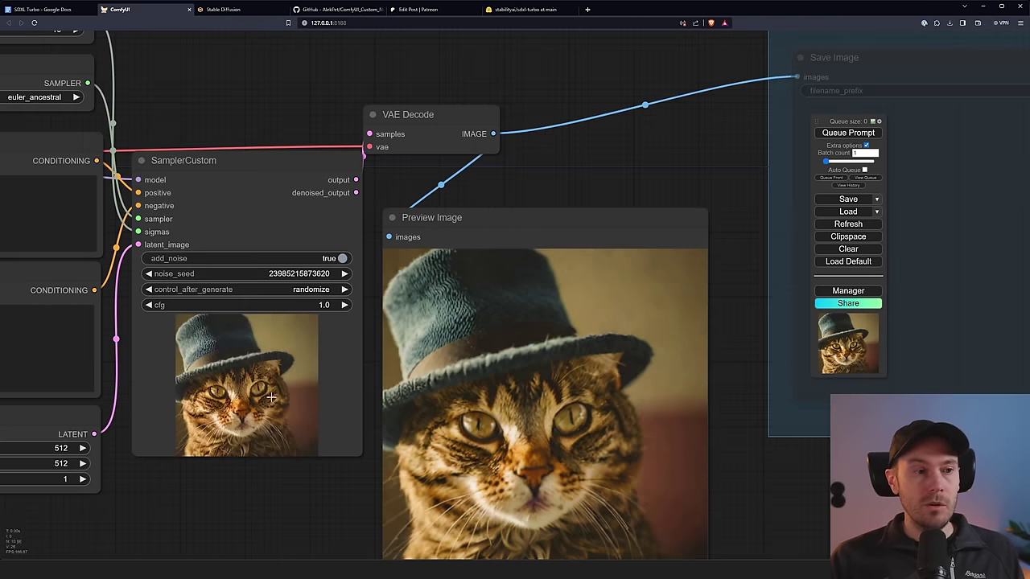
Open the steps value of the SDTurboScheduler node for editing
drag(224, 87, 417, 150)
click(249, 94)
key(BackSpace)
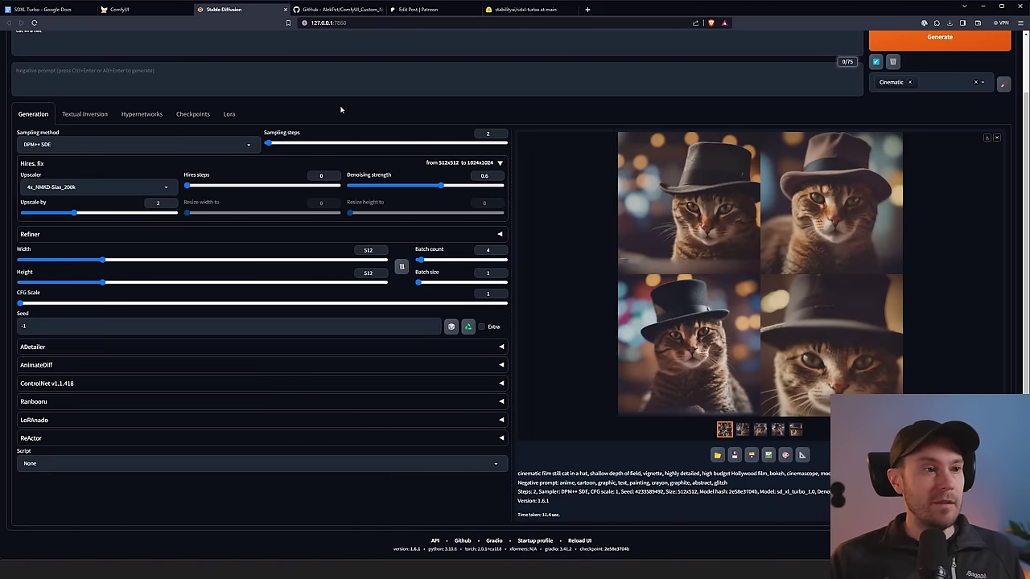
Switch to the Stable Diffusion web UI, reload the page and refresh the list of checkpoints
key(F5)
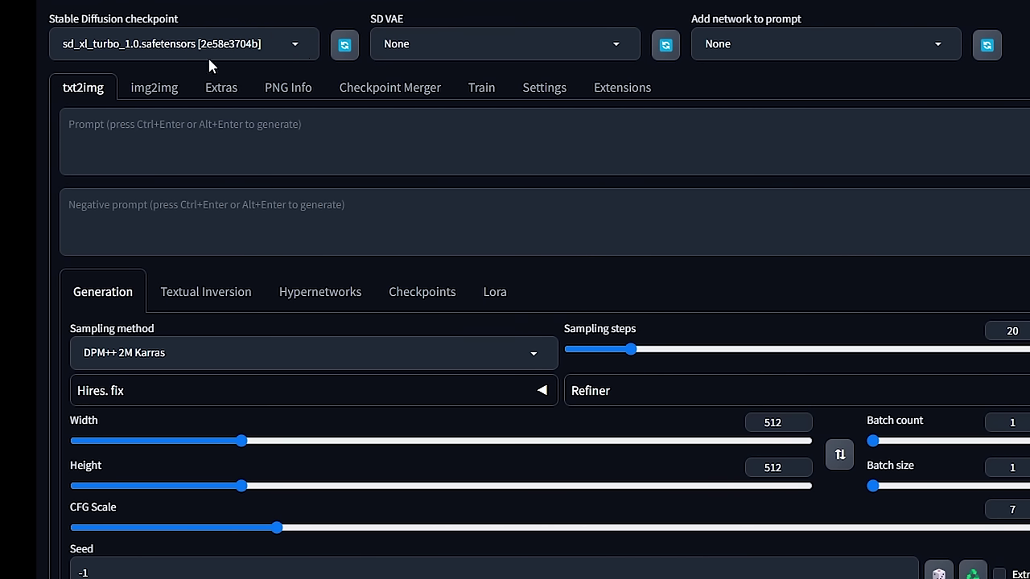
click(344, 47)
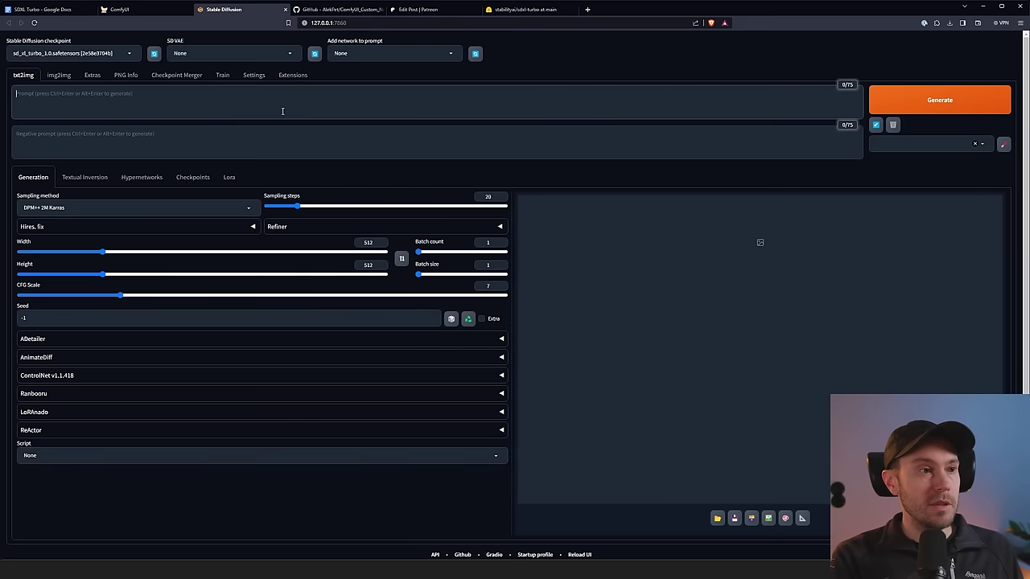
Enter the prompt "cinematic still of a frog in a golden crown" for text-to-image generation
text(cinematic still c)
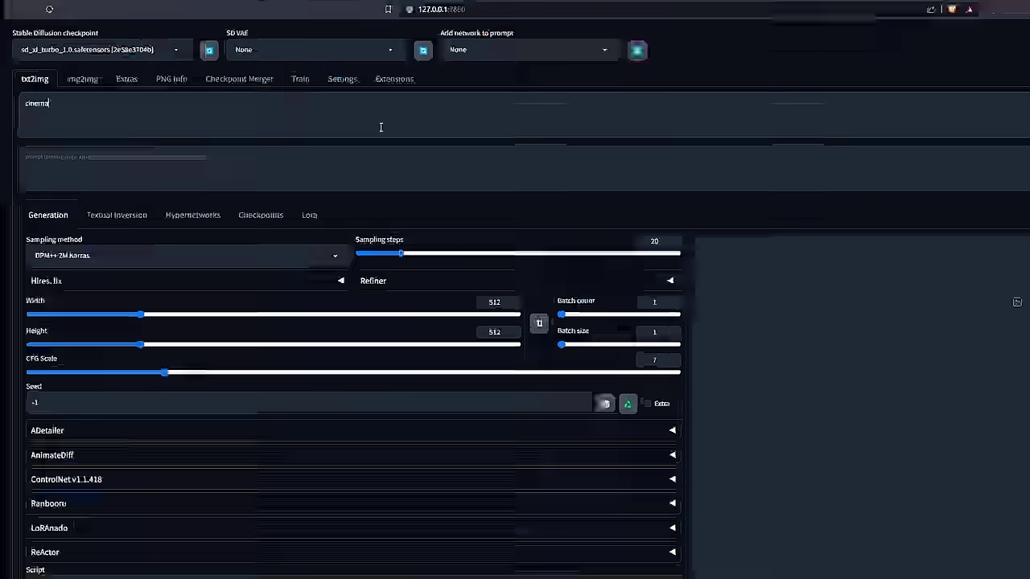
text(f a frog in a golden )
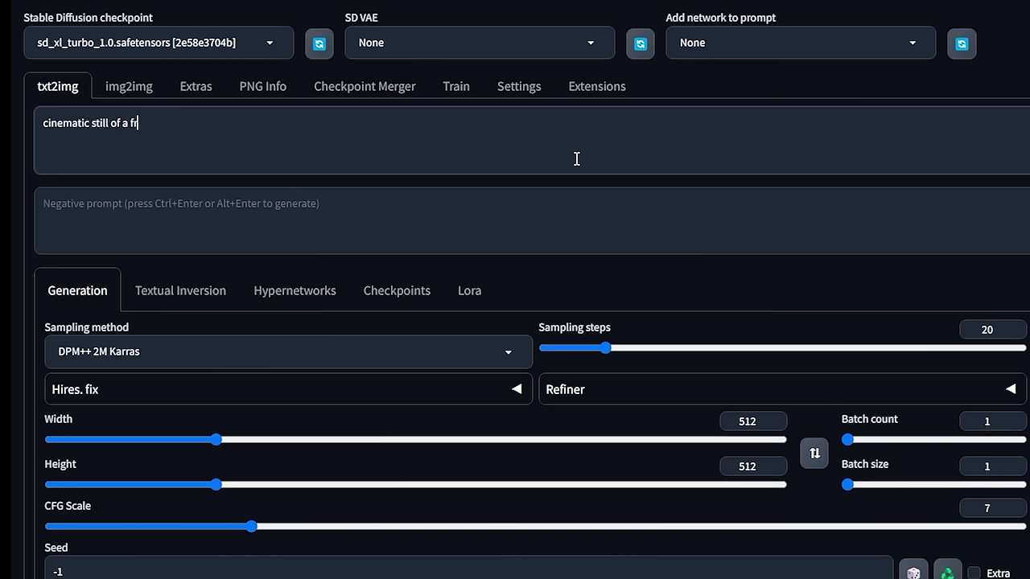
text(crown)
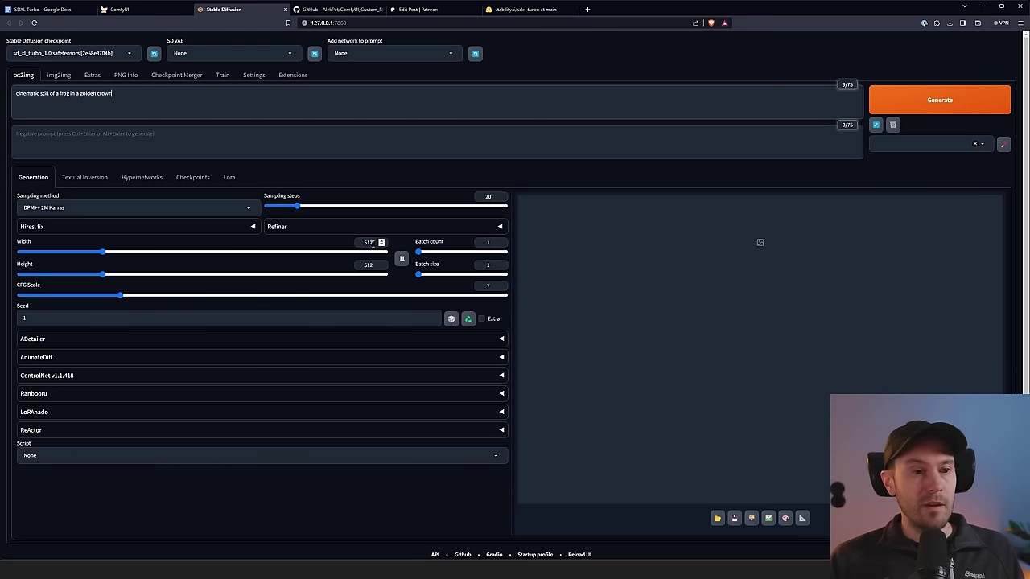
Enable Hires. fix with the R-ESRGAN 4x+ upscaler and a denoising strength of 0.6
key(ctrl+plus)
key(ctrl+plus)
scroll(371, 255, down, 3)
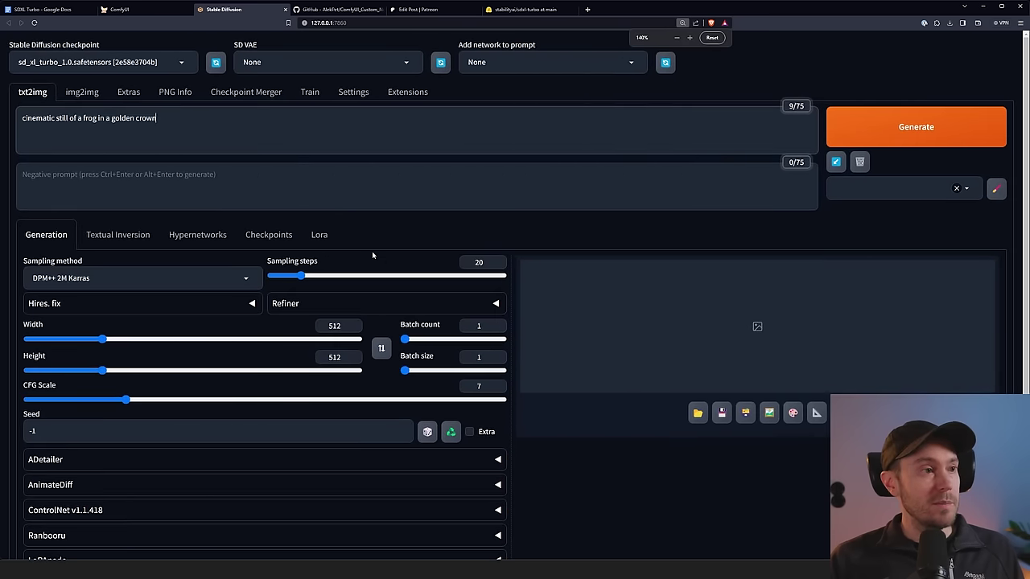
click(73, 180)
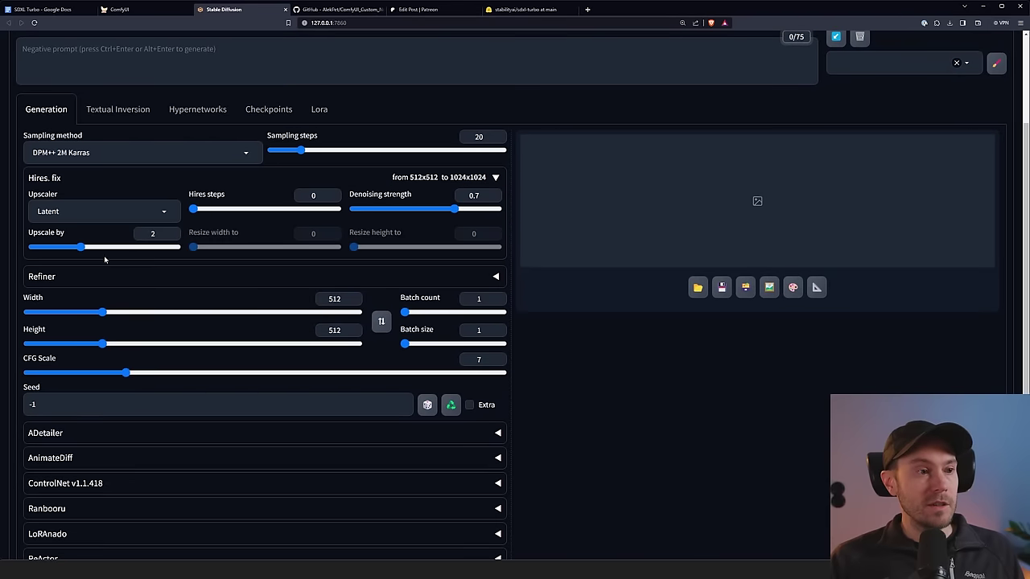
click(62, 212)
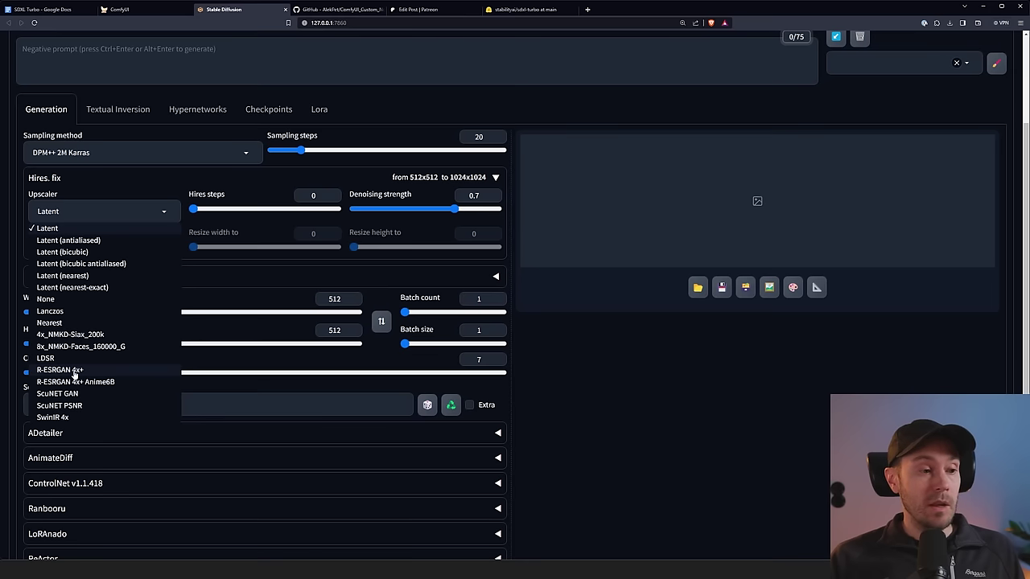
click(74, 371)
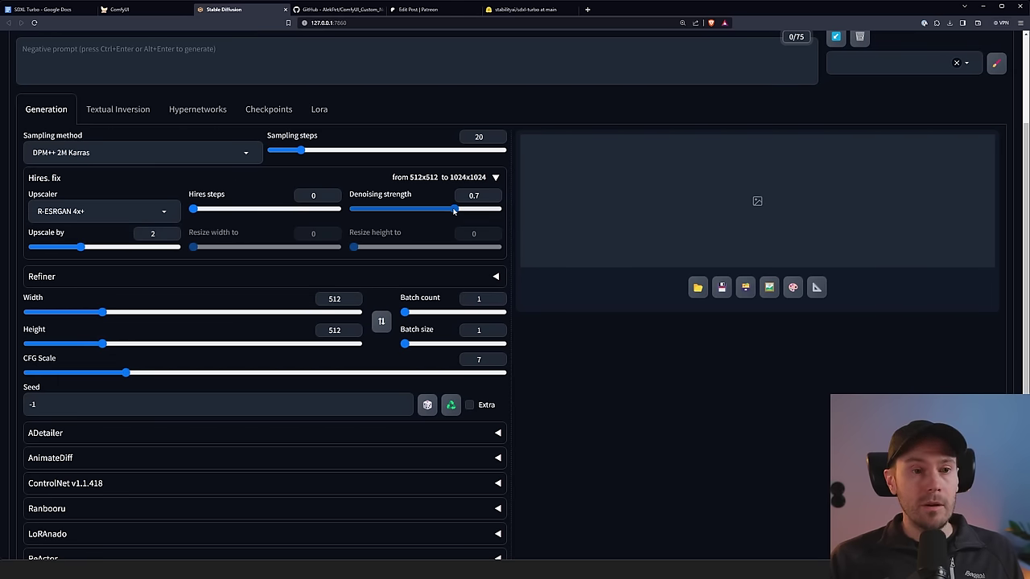
drag(455, 209, 440, 210)
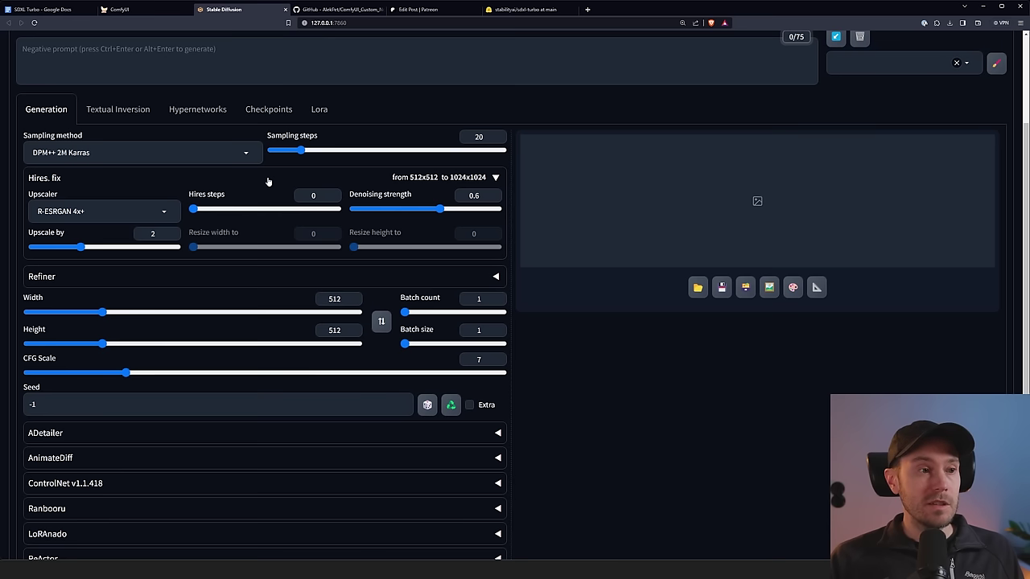
Set the sampling steps to 1 and the CFG scale to 1, and generate the image
drag(490, 137, 441, 134)
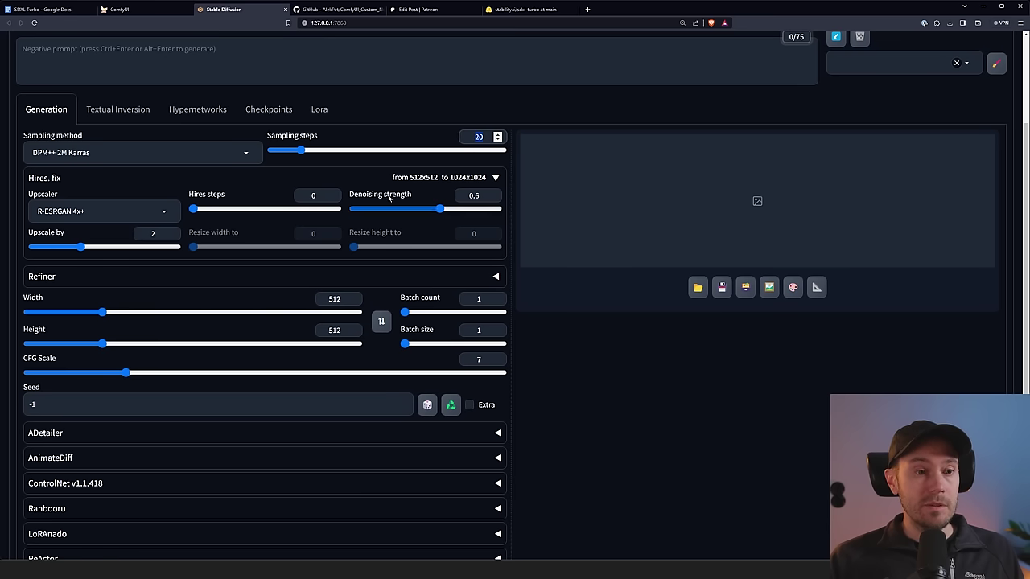
text(1)
double_click(486, 359)
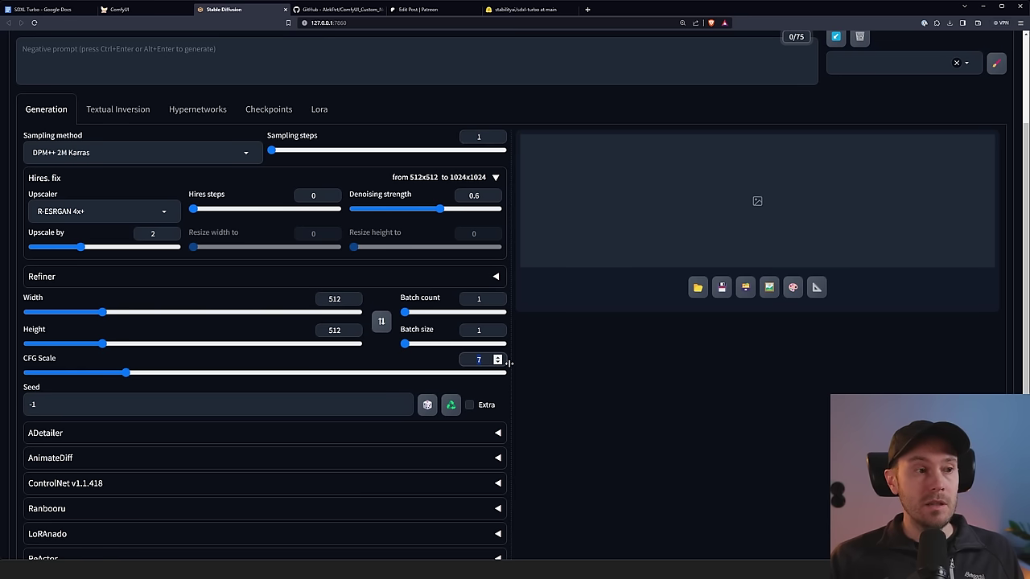
text(1)
scroll(695, 201, up, 2)
key(ctrl+Return)
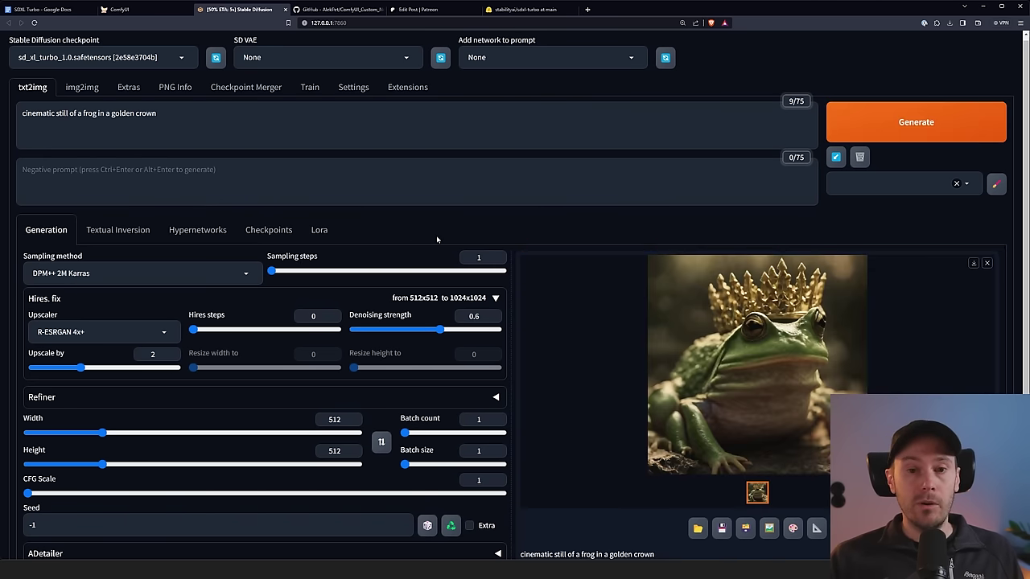
Regenerate the frog image with the last image's seed reused and the sampling method set to Euler a
scroll(773, 287, down, 1)
key(ctrl+plus)
key(ctrl+plus)
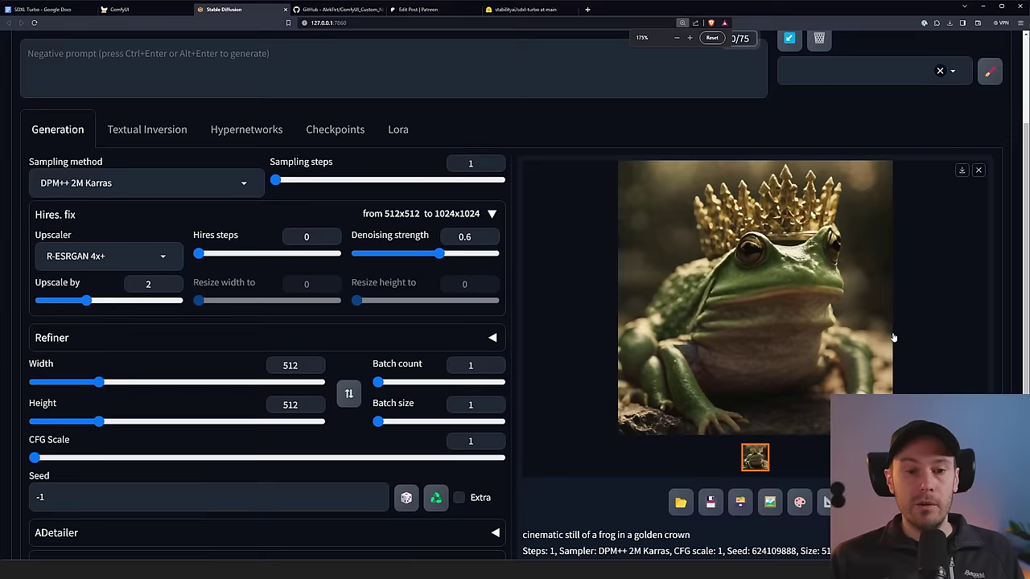
scroll(893, 338, down, 1)
scroll(893, 338, down, 1)
click(436, 417)
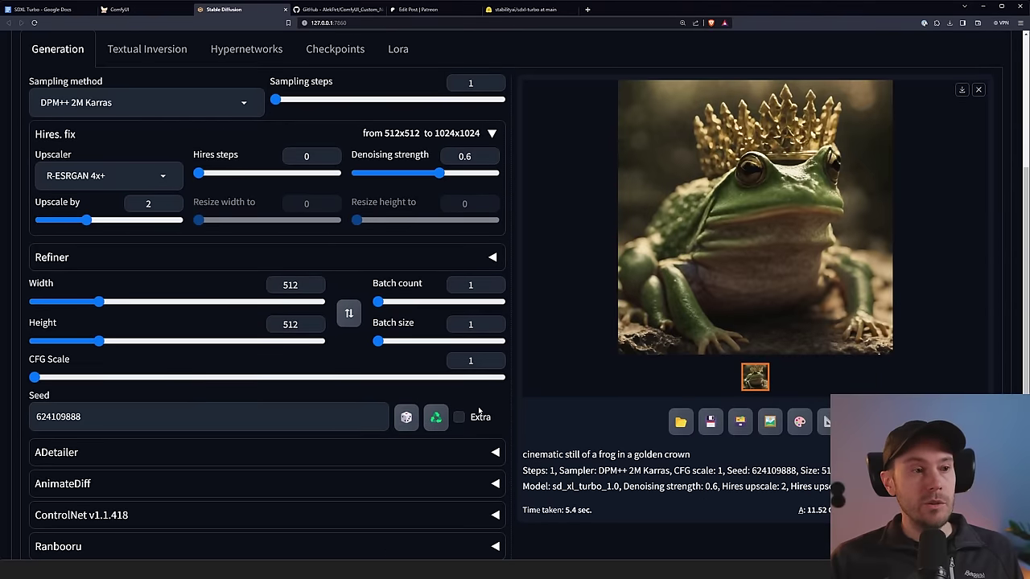
click(125, 104)
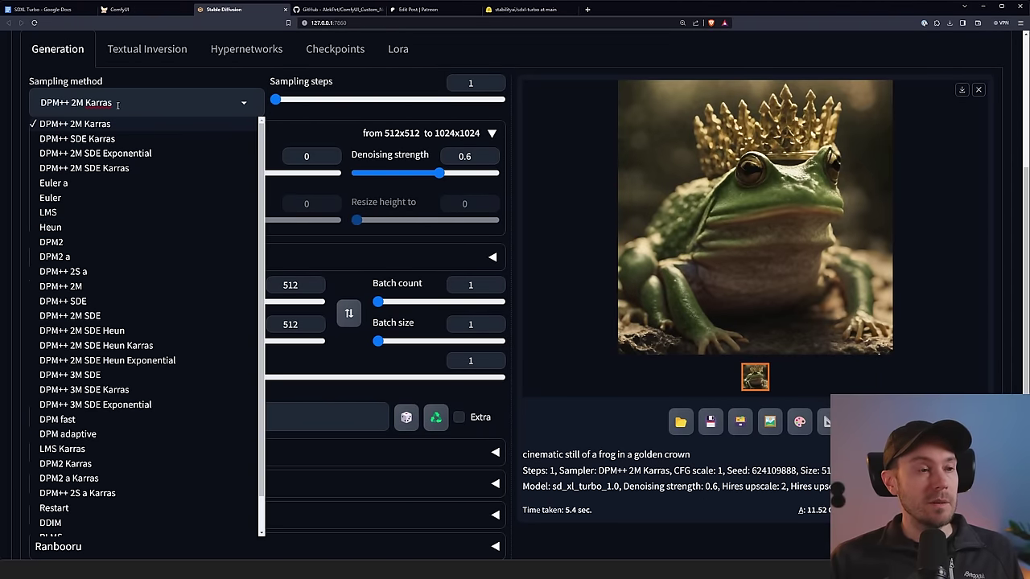
click(50, 186)
key(ctrl+Return)
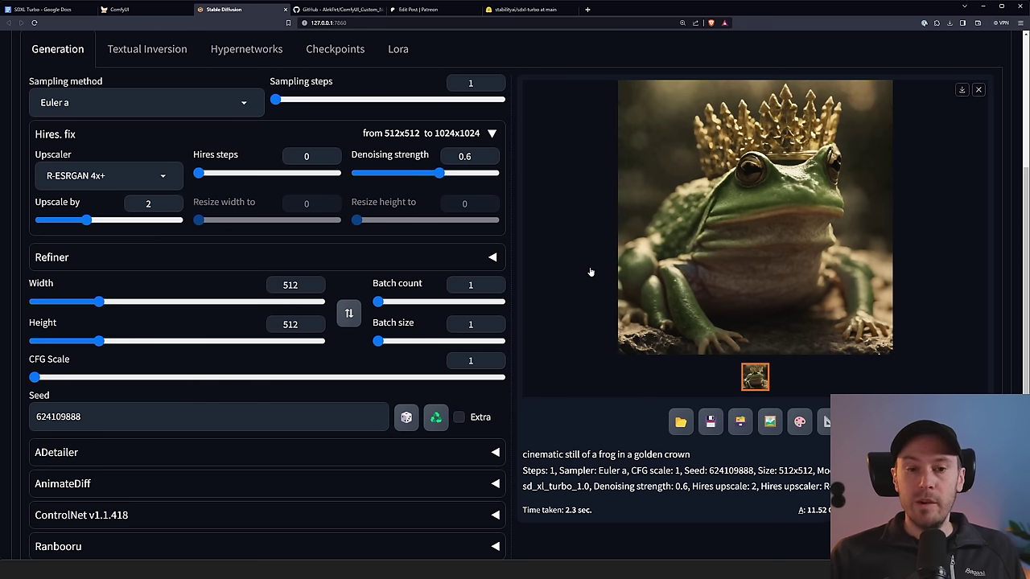
Enable the X/Y/Z plot script and set its X type to Sampler
scroll(587, 332, down, 3)
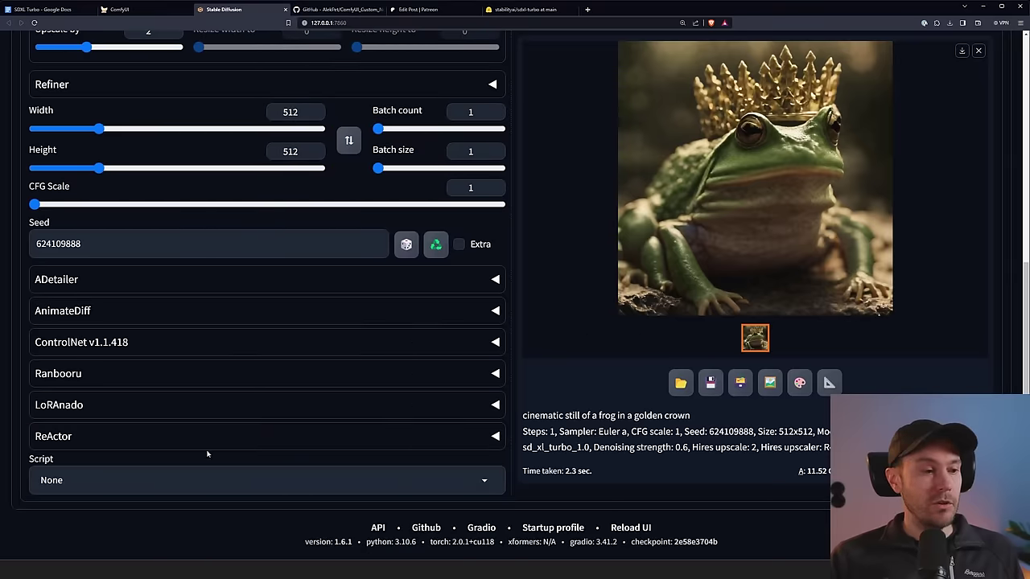
click(75, 481)
click(63, 445)
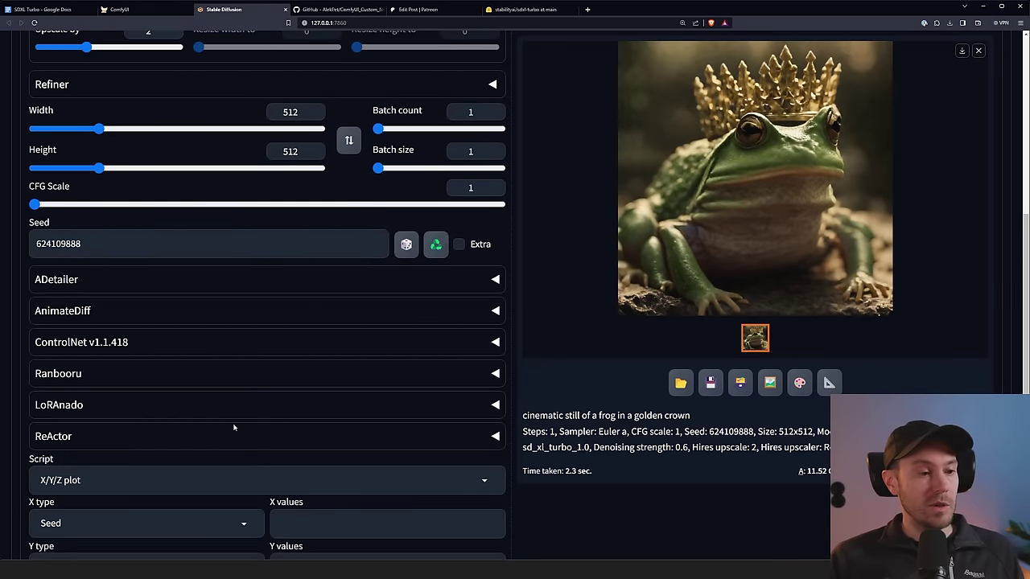
scroll(234, 428, down, 2)
click(94, 393)
text(sampl)
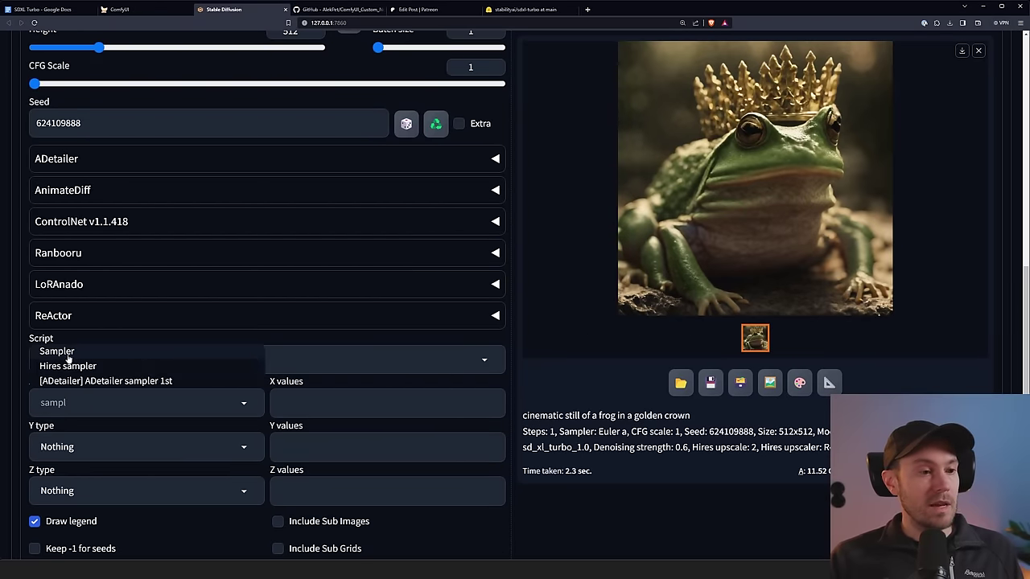
click(69, 352)
Choose DPM++ 2M Karras, DPM++ SDE Karras, Euler a, Euler, Heun, DPM++ SDE, DPM++ 3M SDE, DDIM and UniPC as the X values
click(347, 418)
scroll(419, 260, down, 2)
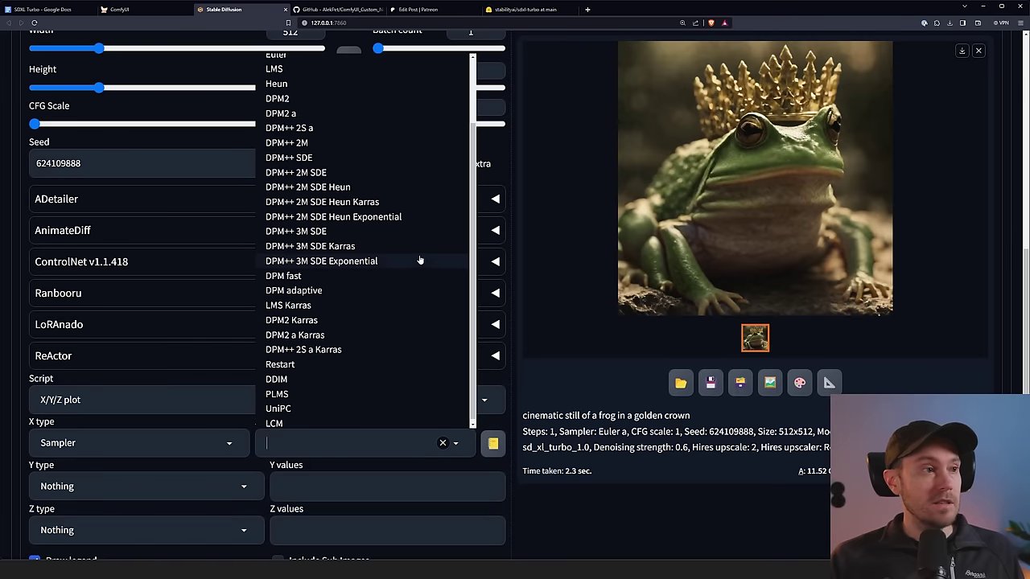
scroll(419, 260, up, 3)
click(322, 63)
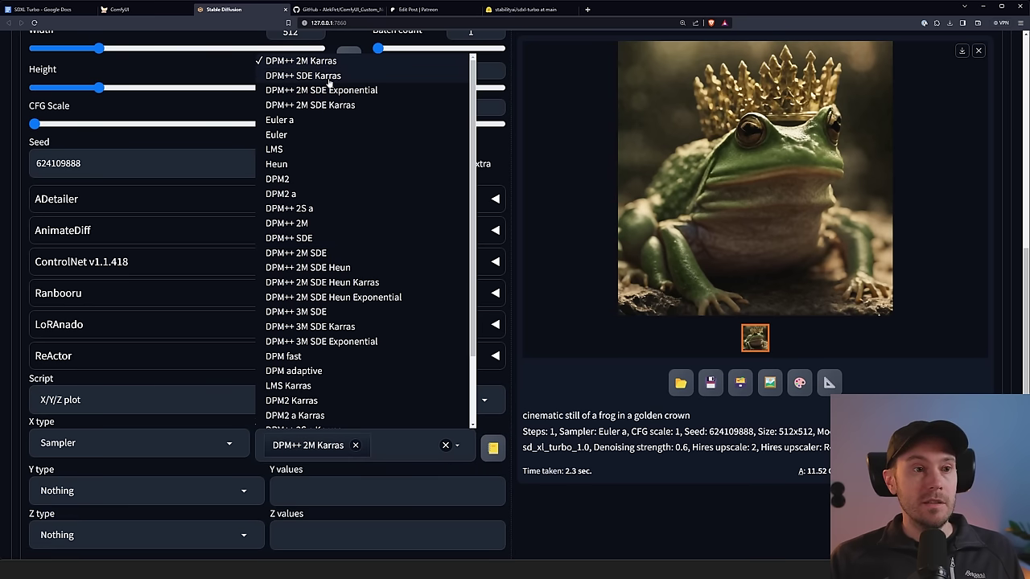
click(328, 77)
click(292, 121)
click(292, 134)
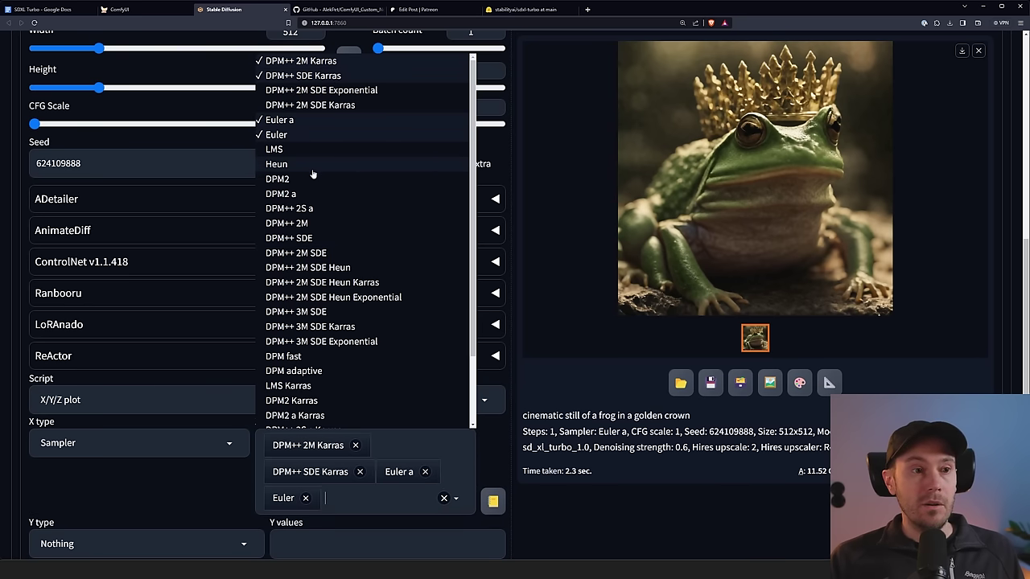
click(312, 165)
click(312, 239)
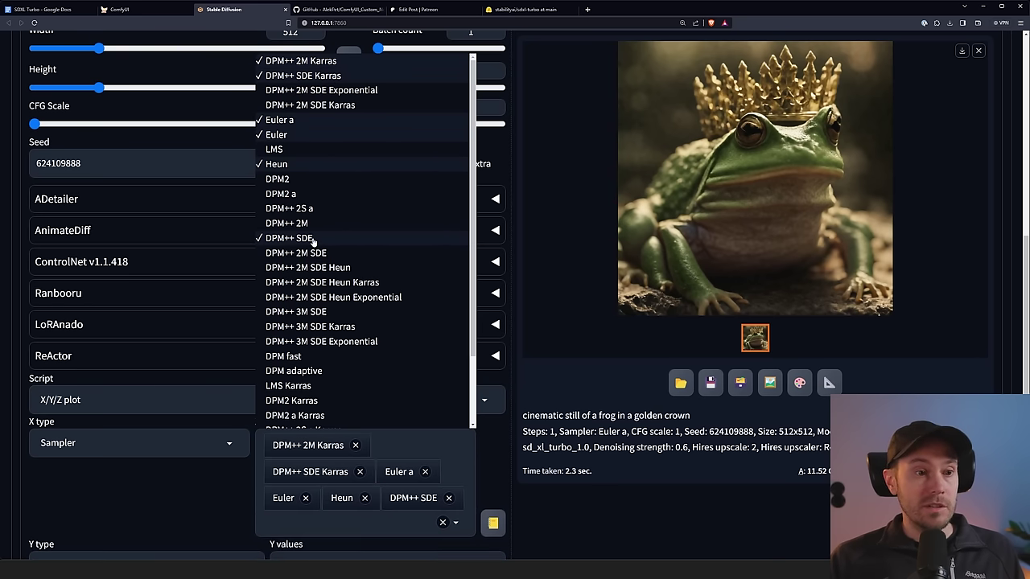
scroll(378, 274, down, 2)
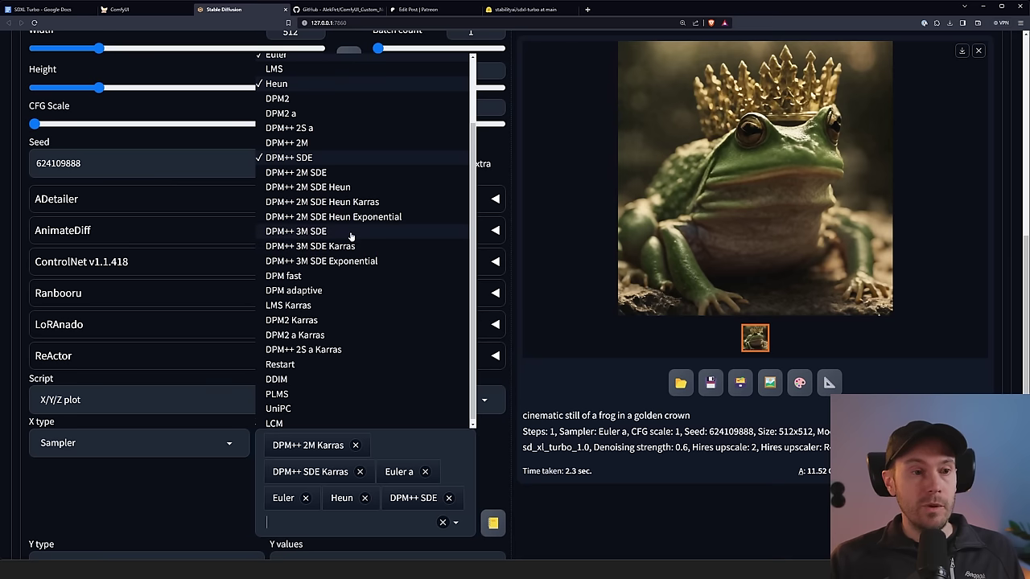
click(351, 236)
scroll(330, 299, down, 1)
click(295, 336)
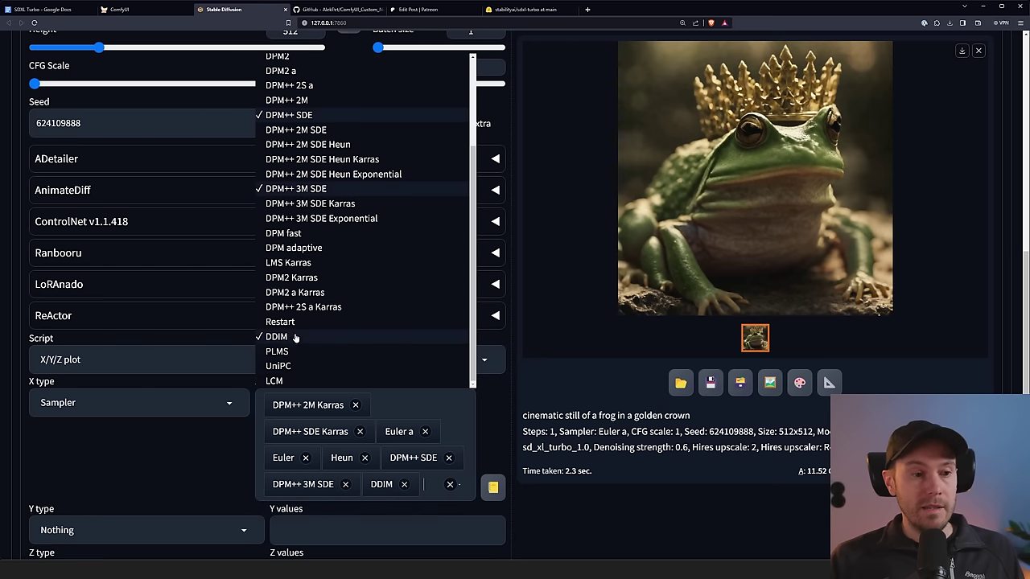
click(310, 367)
click(544, 386)
Generate the sampler comparison grid, view it enlarged and close the enlarged view
scroll(544, 386, up, 5)
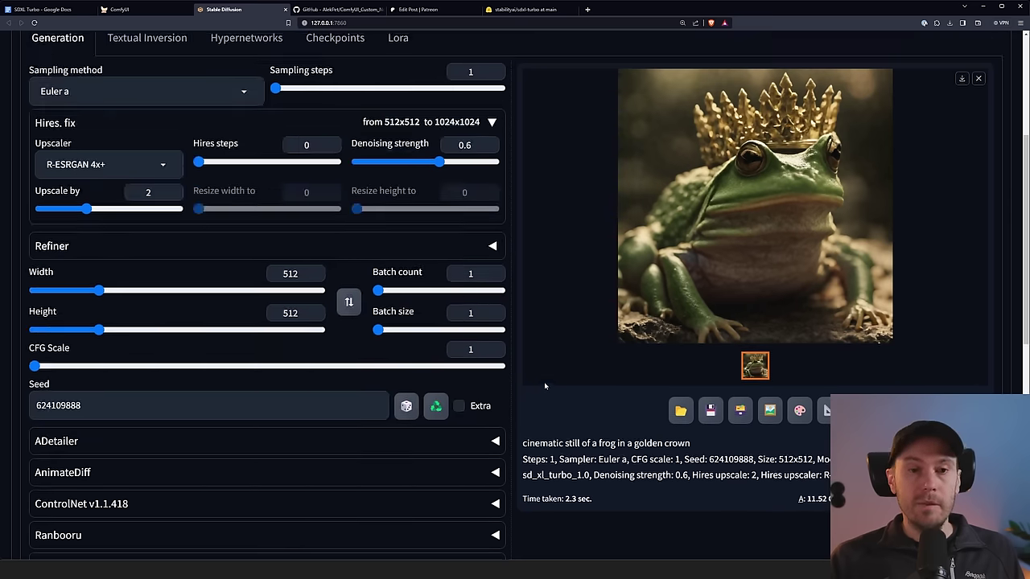
scroll(544, 381, up, 4)
click(880, 157)
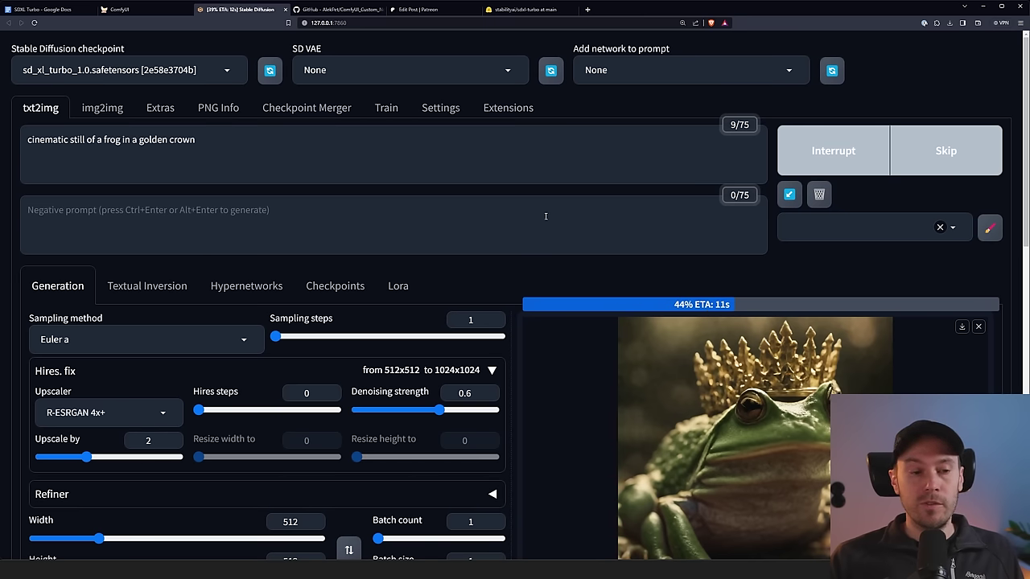
scroll(535, 223, down, 2)
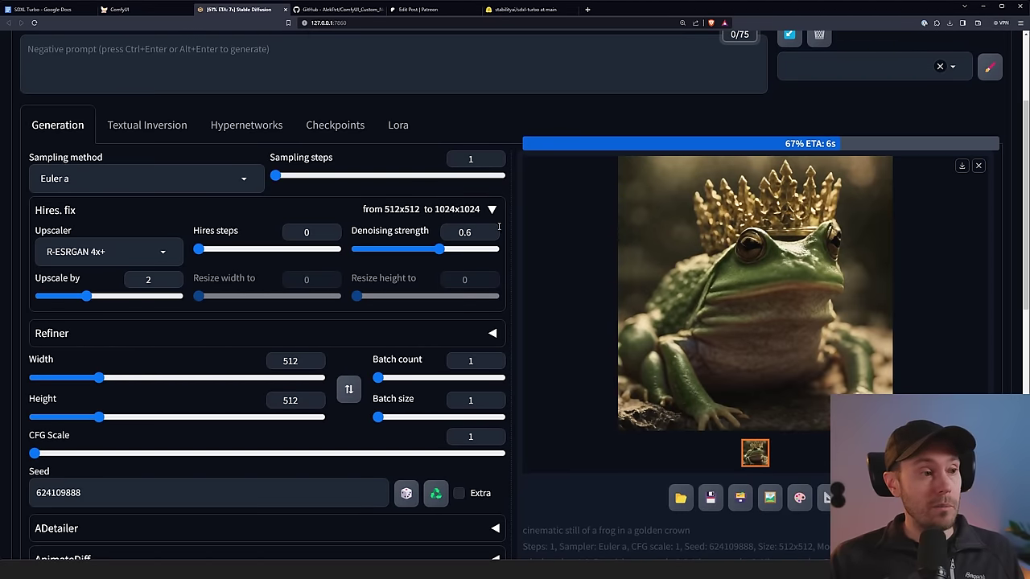
click(639, 392)
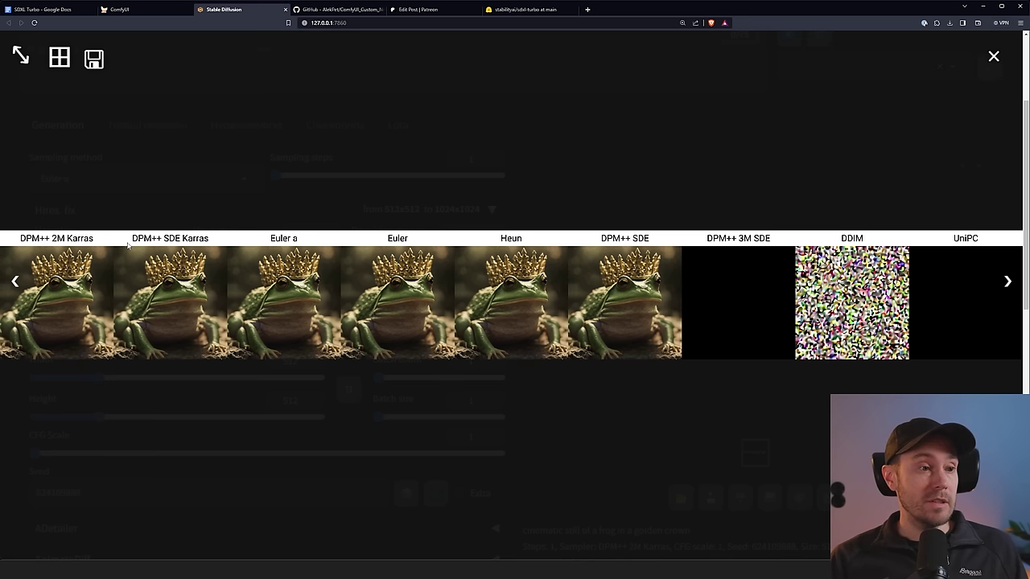
click(475, 192)
Set the script back to None and reset the seed to random (-1)
scroll(150, 336, down, 2)
click(81, 116)
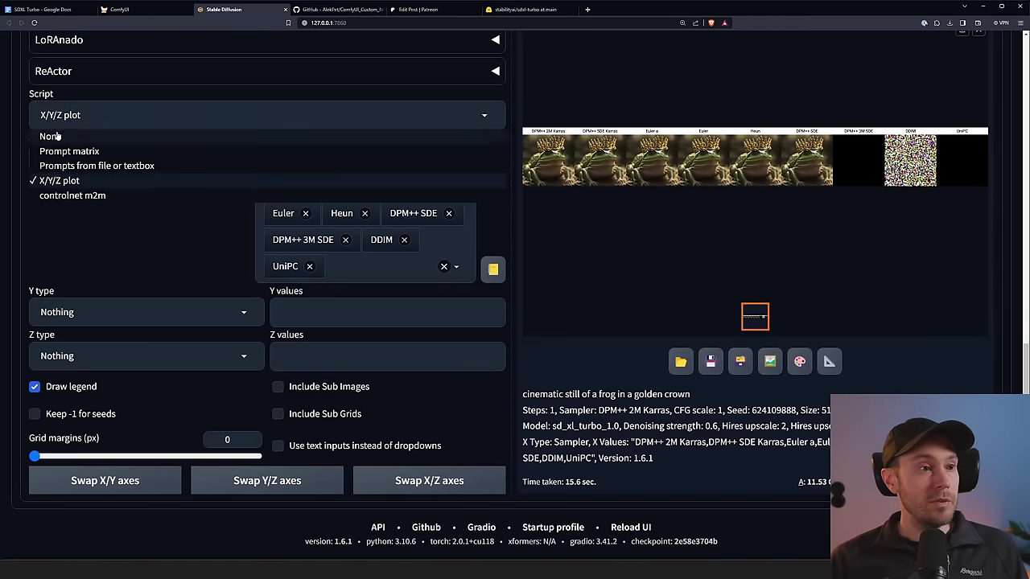
click(48, 135)
click(407, 245)
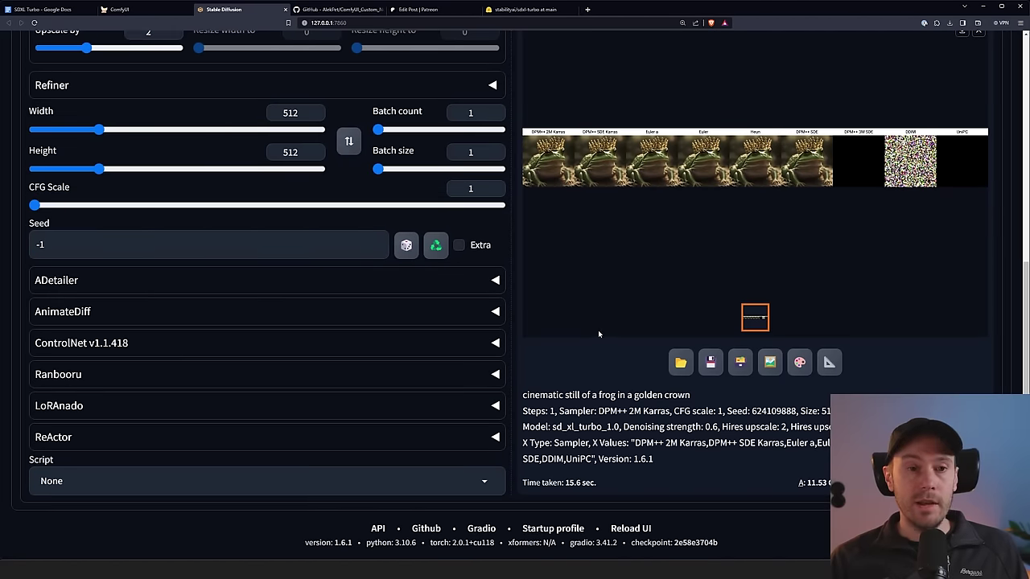
Load the turbovisionxlSuperFastXLBasedOnNew_tvxlV20Bakedvae checkpoint and generate the frog image with it
scroll(598, 330, up, 5)
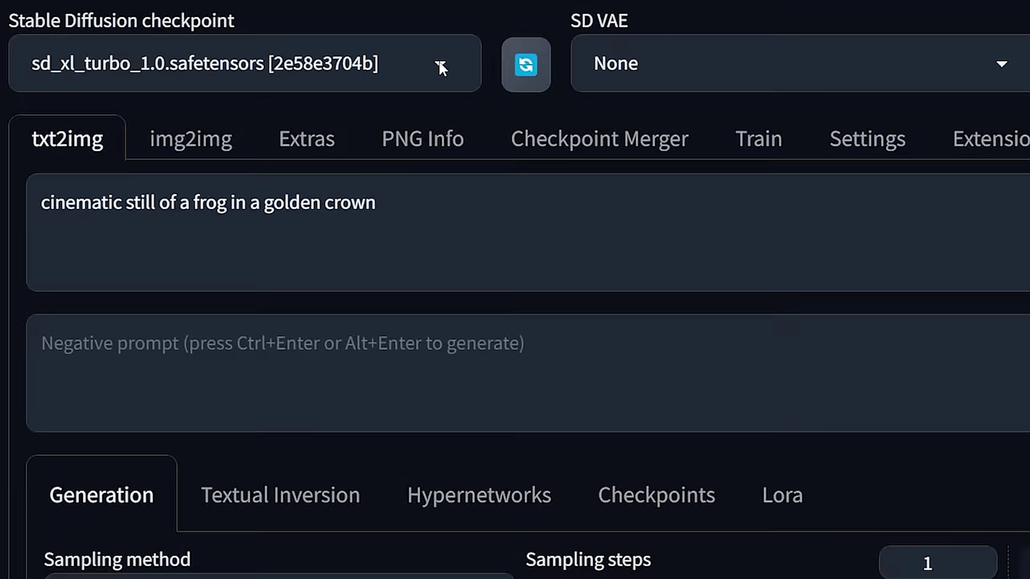
click(227, 72)
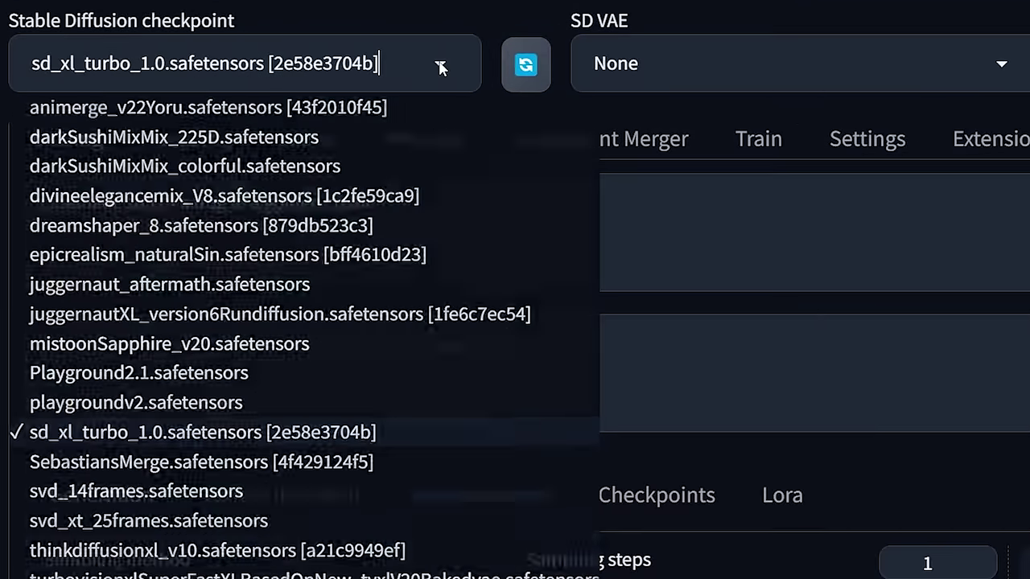
click(278, 535)
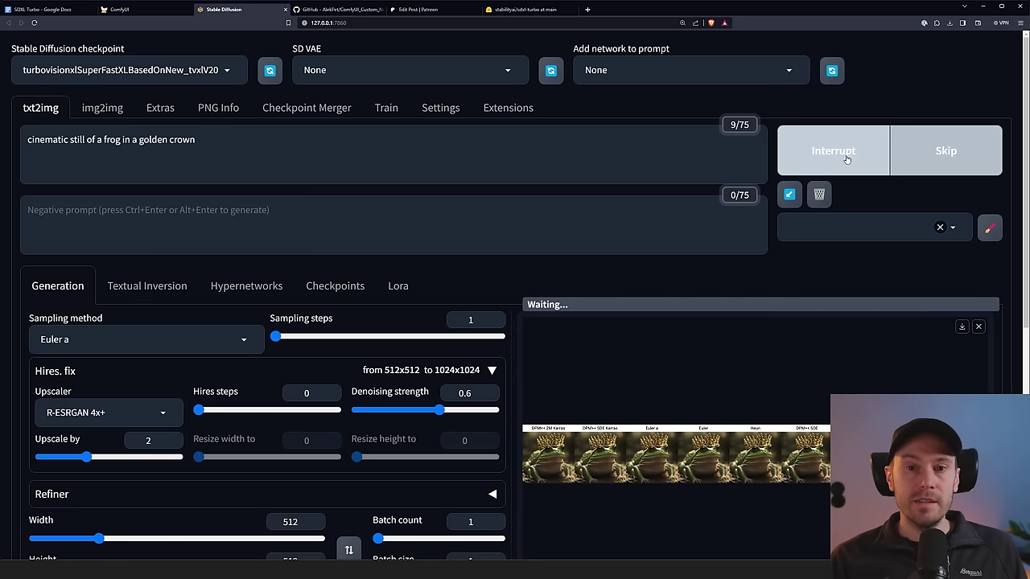
click(848, 159)
scroll(732, 287, down, 2)
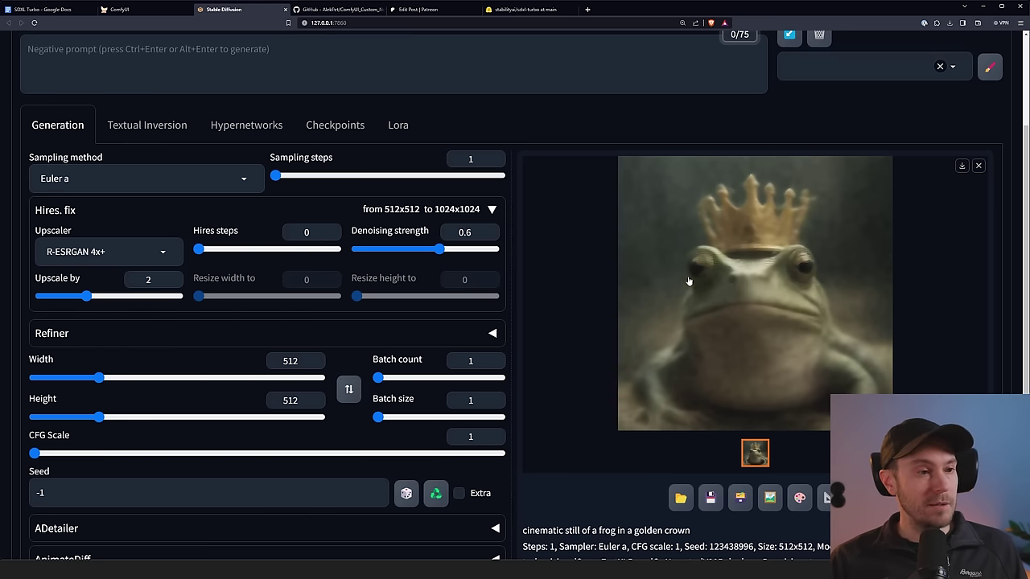
scroll(731, 288, up, 2)
scroll(257, 165, down, 1)
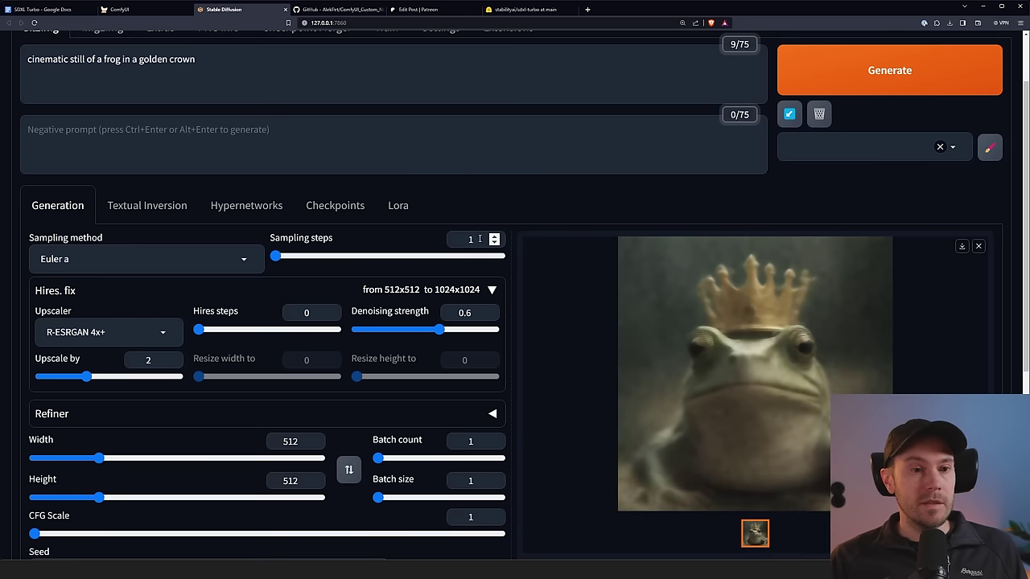
Set the sampling steps to 4 and generate the frog image again
drag(480, 239, 341, 248)
text(4)
key(ctrl+Return)
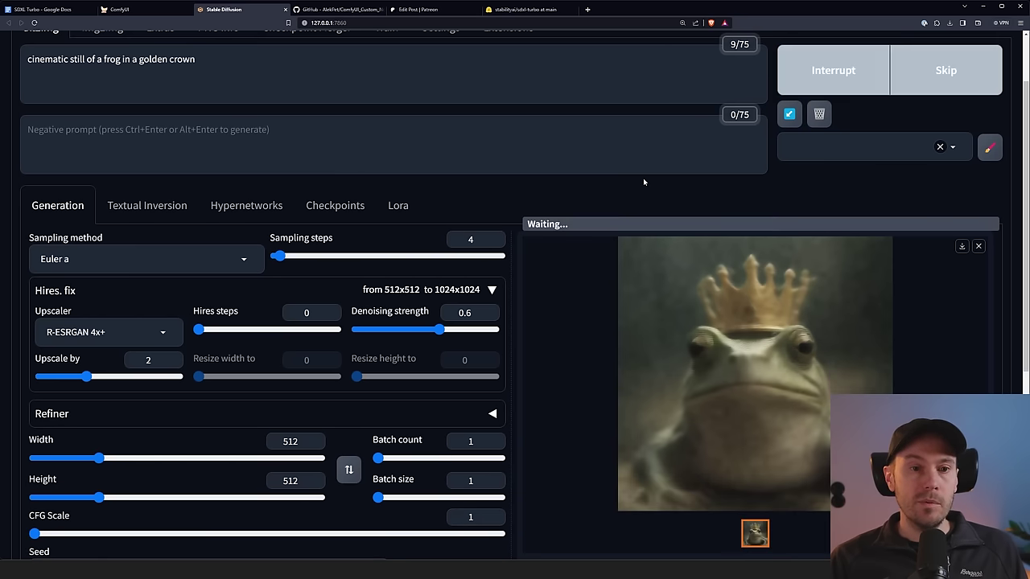
scroll(620, 233, down, 1)
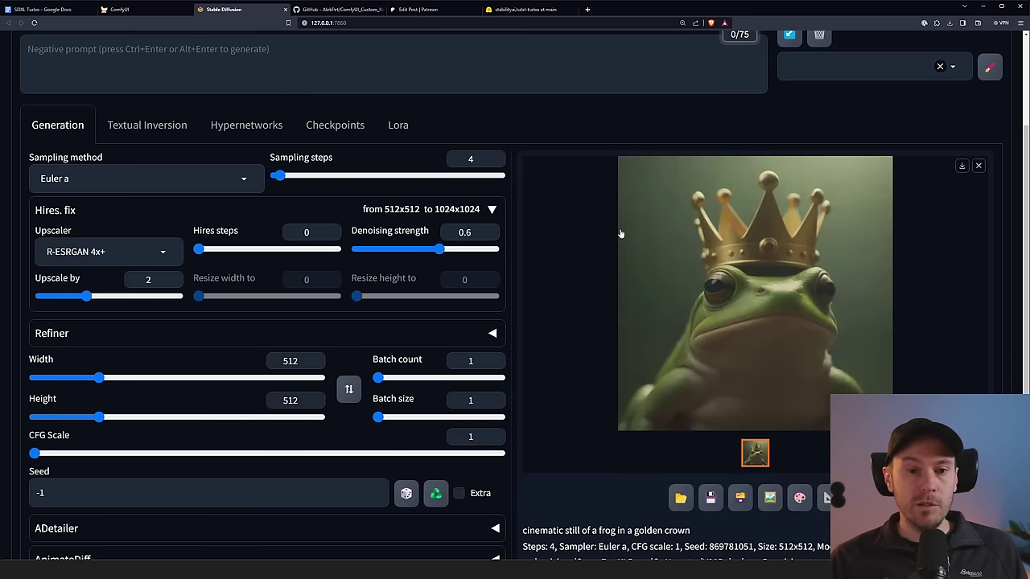
View the generated frog image enlarged and close the enlarged view
click(765, 293)
scroll(855, 309, down, 1)
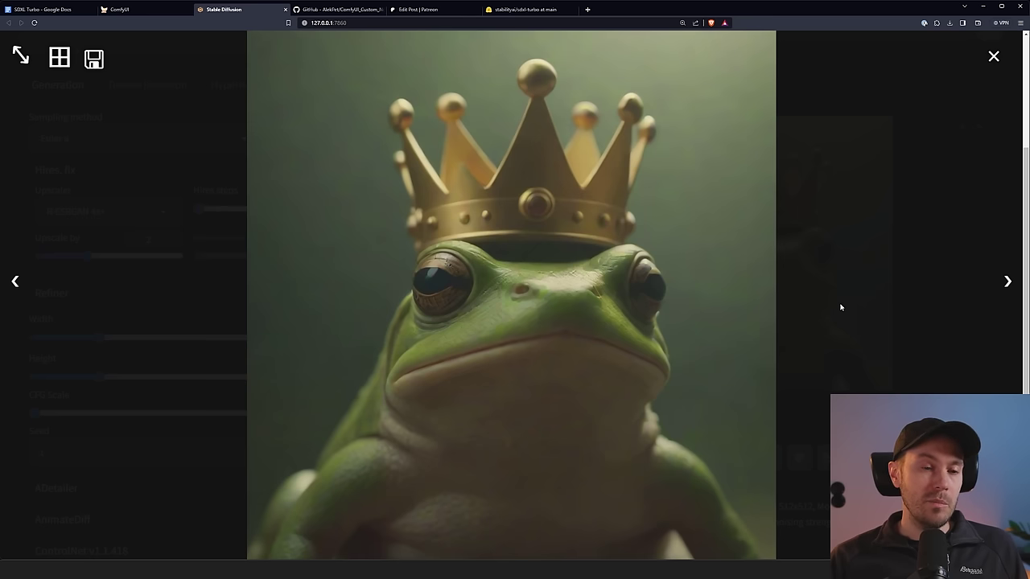
click(819, 261)
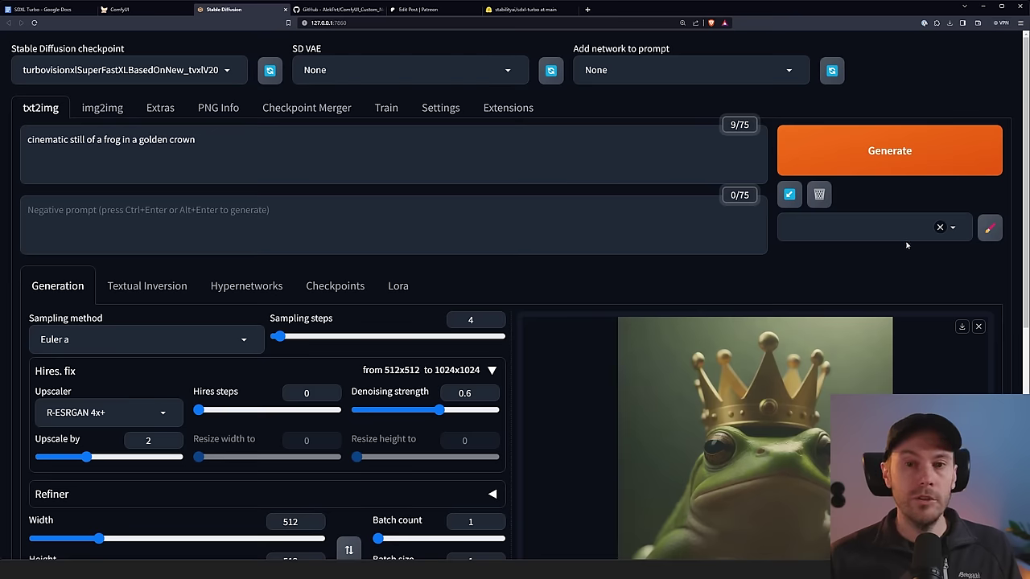
Apply the Cyberpunk style to the prompt and generate the frog image
click(954, 229)
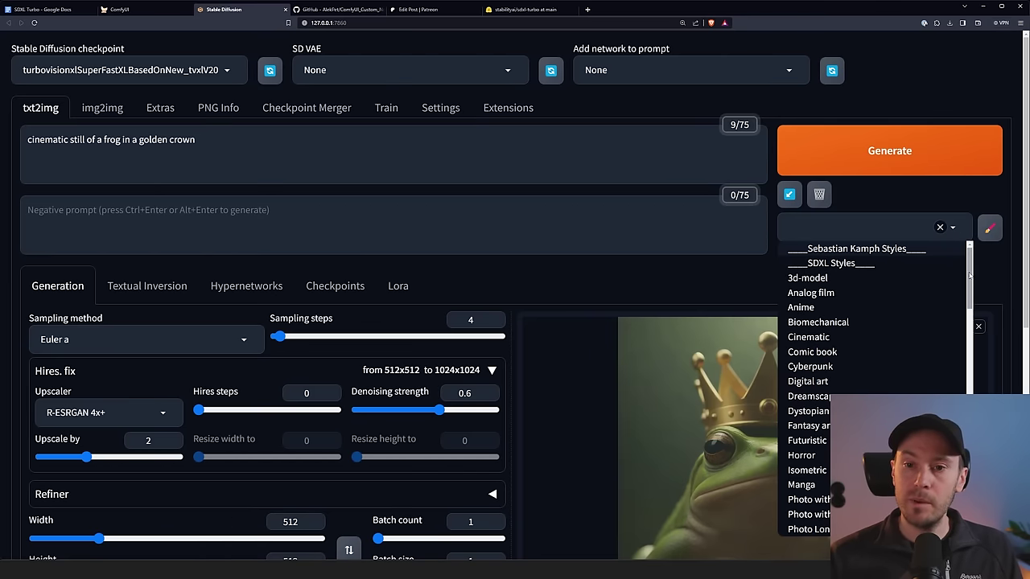
mouse_move(971, 275)
mouse_down()
mouse_move(962, 425)
mouse_move(954, 274)
mouse_up()
scroll(954, 274, up, 1)
scroll(959, 276, down, 2)
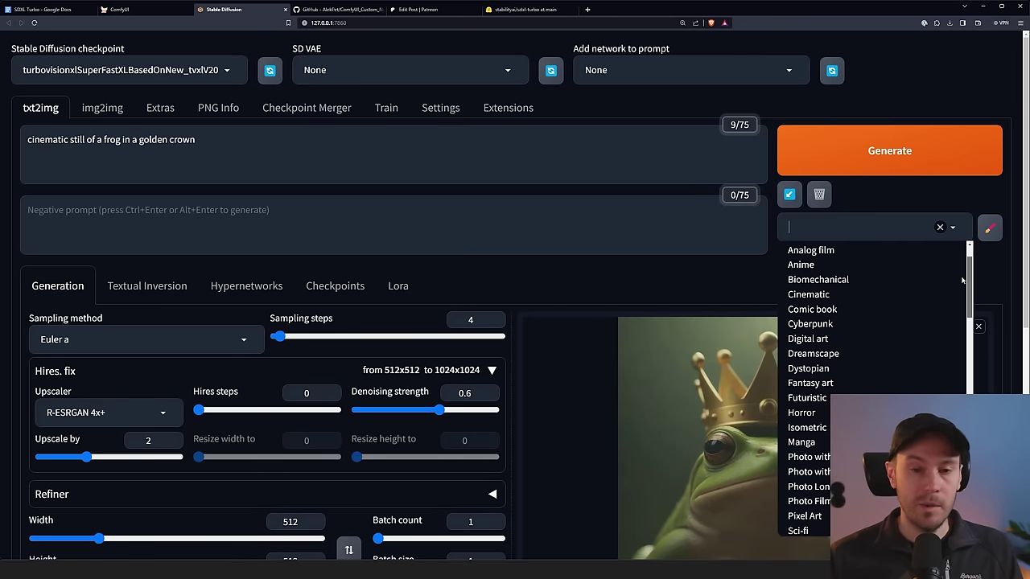
scroll(970, 276, up, 1)
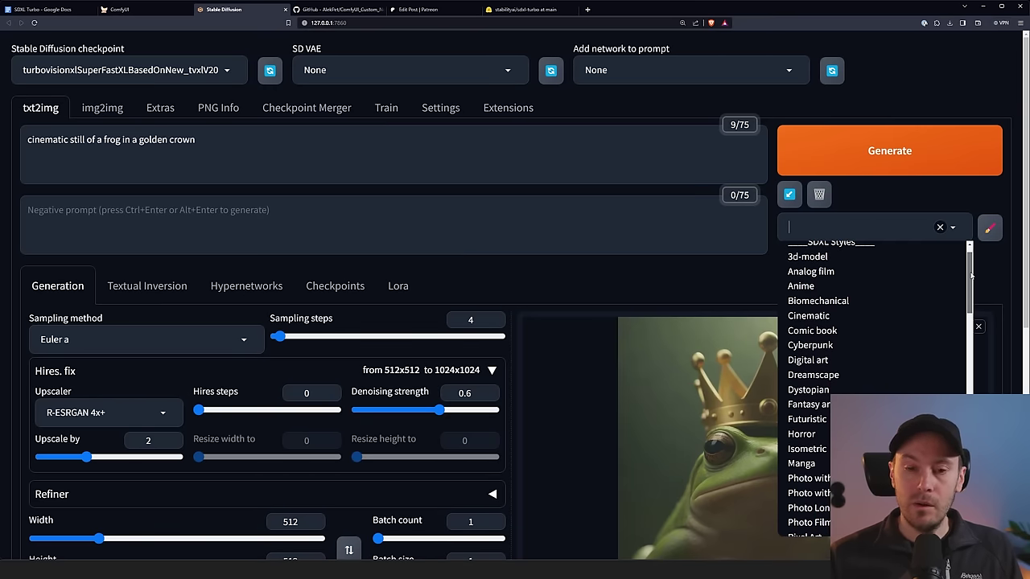
scroll(972, 277, down, 1)
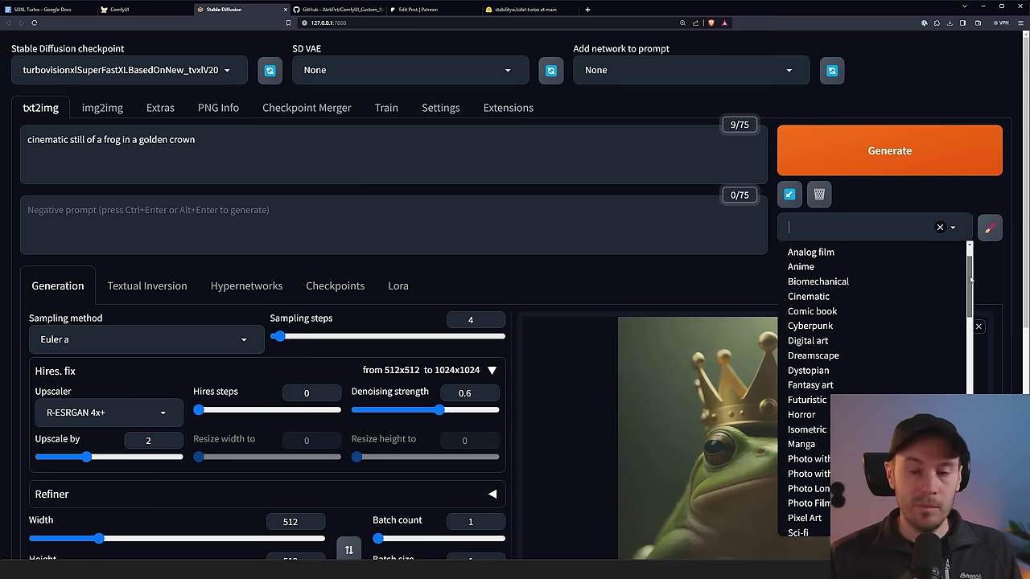
click(889, 324)
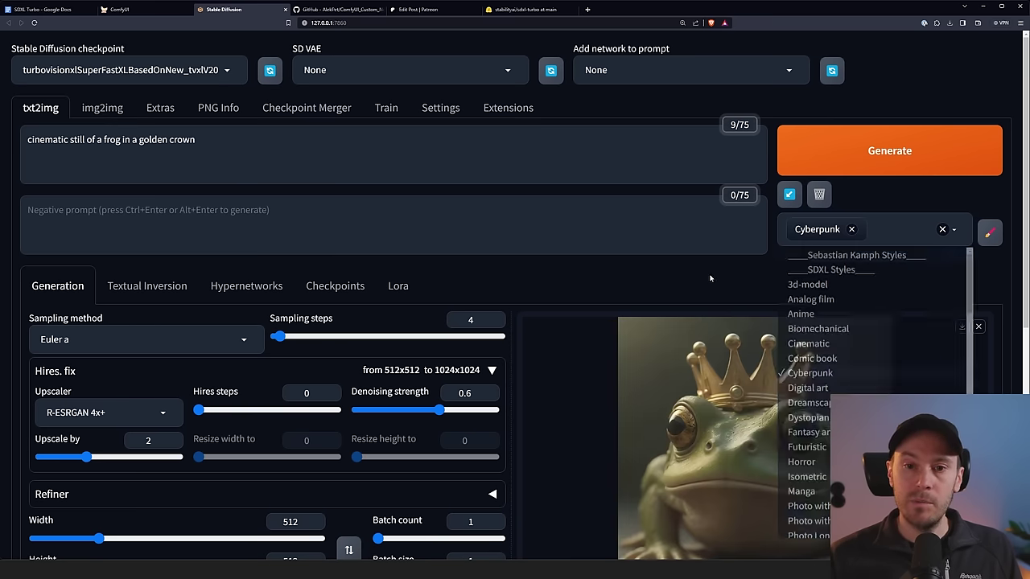
key(ctrl+Return)
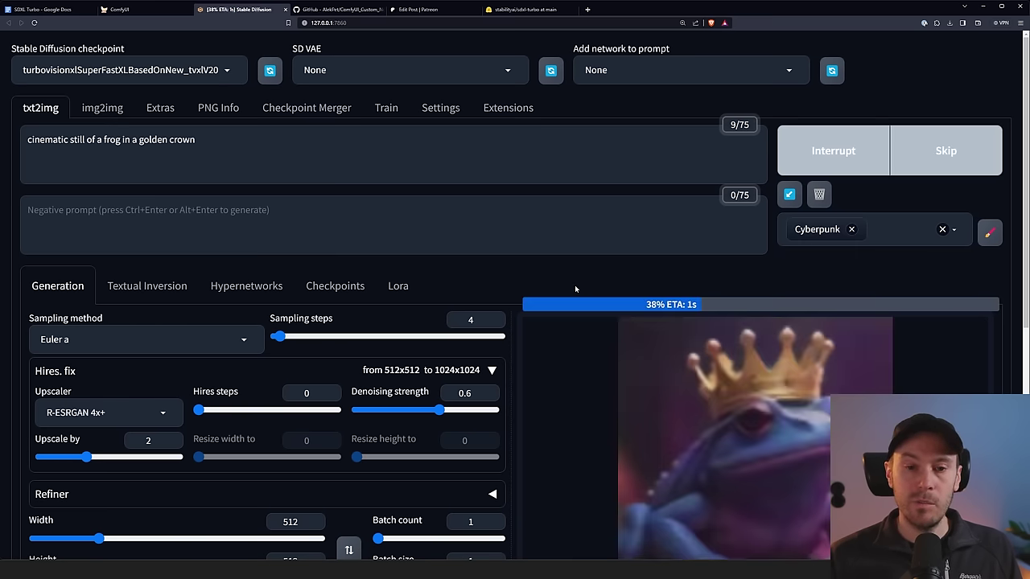
scroll(574, 288, down, 1)
scroll(588, 299, down, 1)
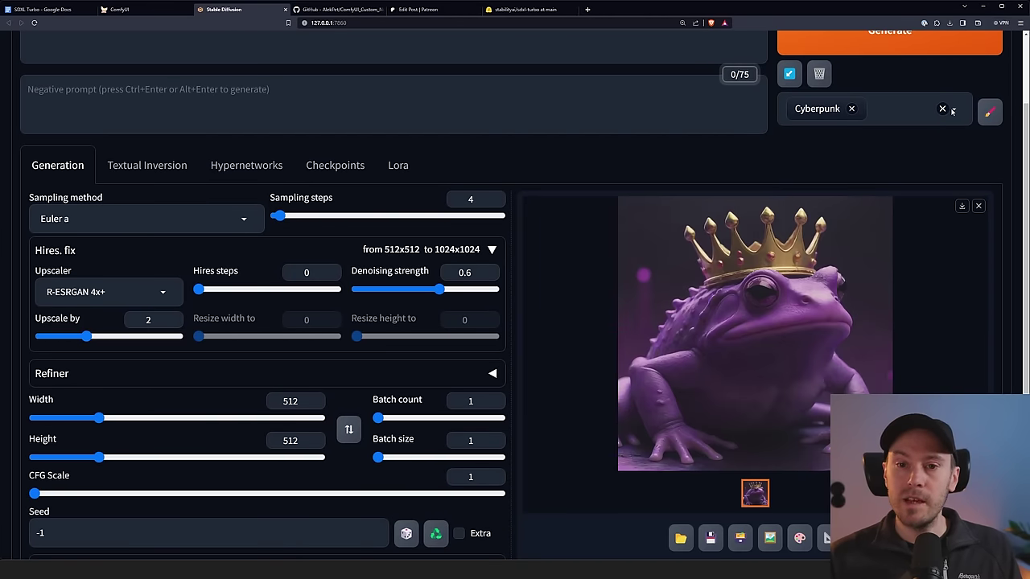
Add the Futuristic and Sci-fi styles to the Cyberpunk style and generate the image
click(952, 111)
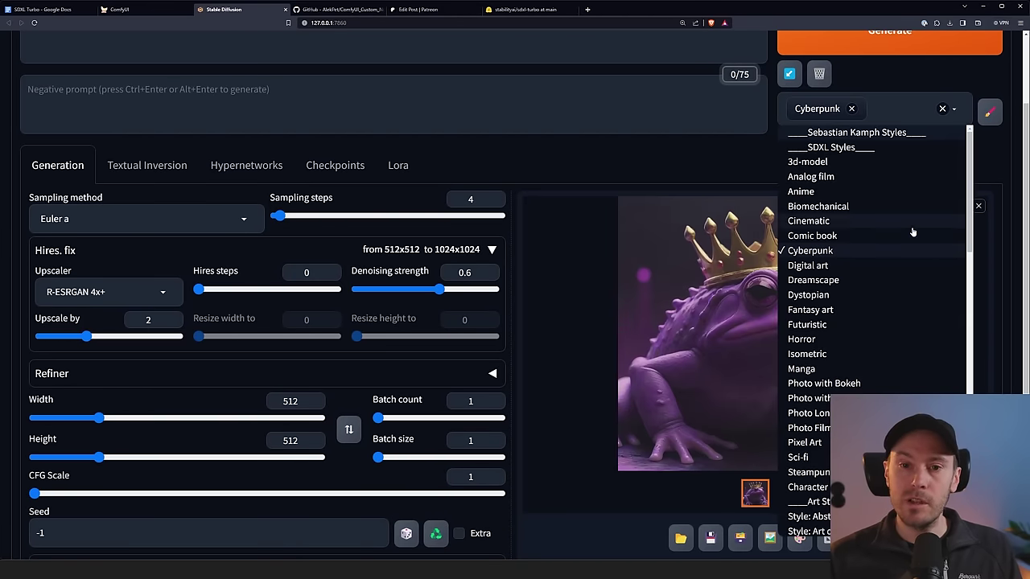
click(813, 325)
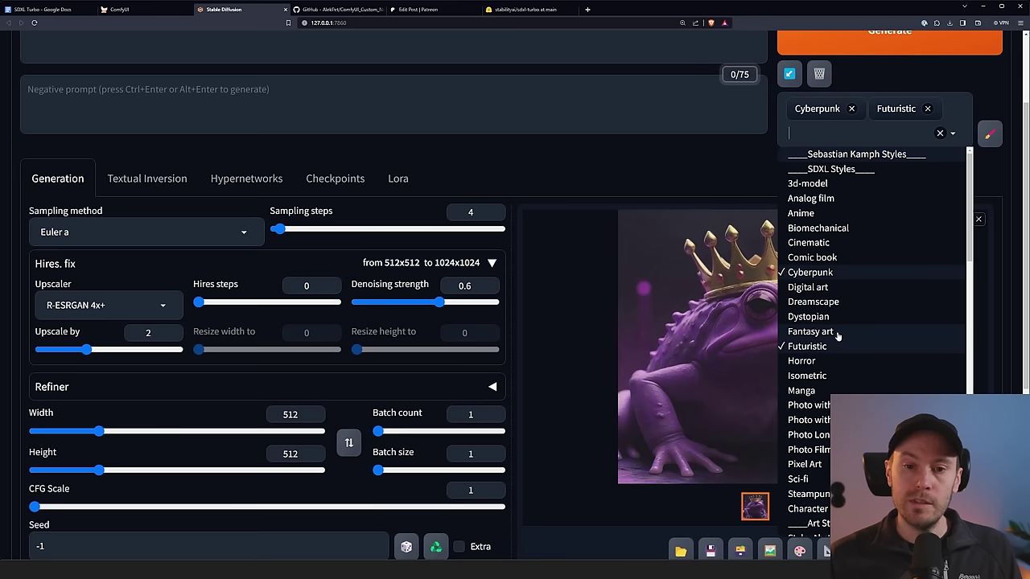
click(798, 479)
click(875, 48)
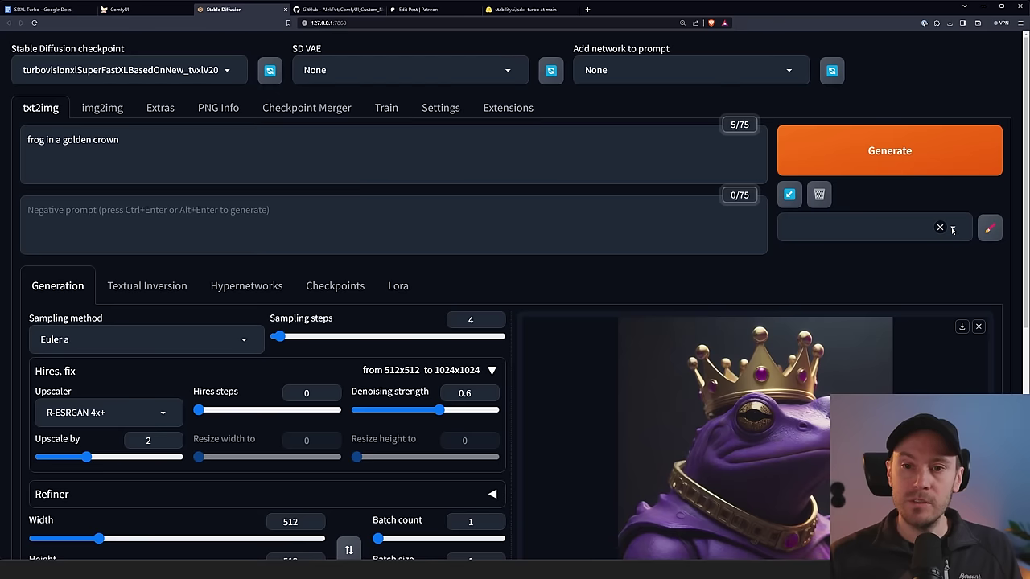
Generate the "frog in a golden crown" prompt with Style: Graffiti as the only style
click(952, 230)
scroll(922, 322, down, 4)
click(873, 439)
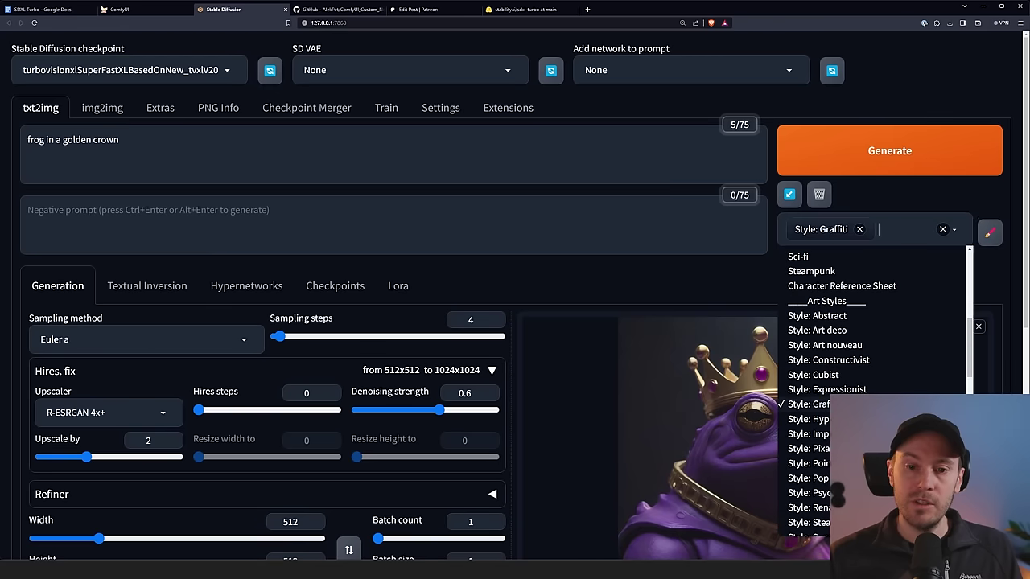
click(820, 156)
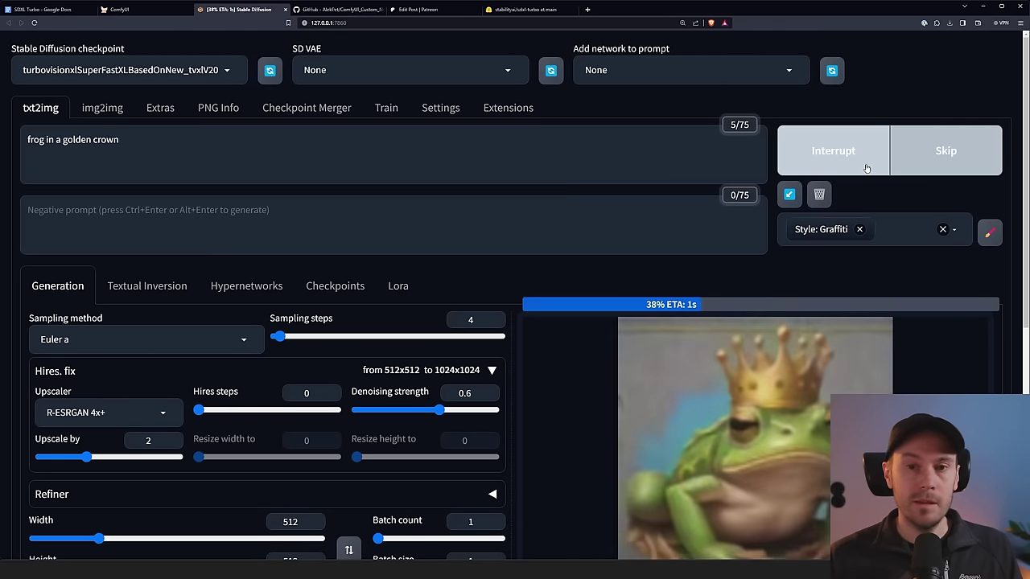
scroll(646, 251, down, 2)
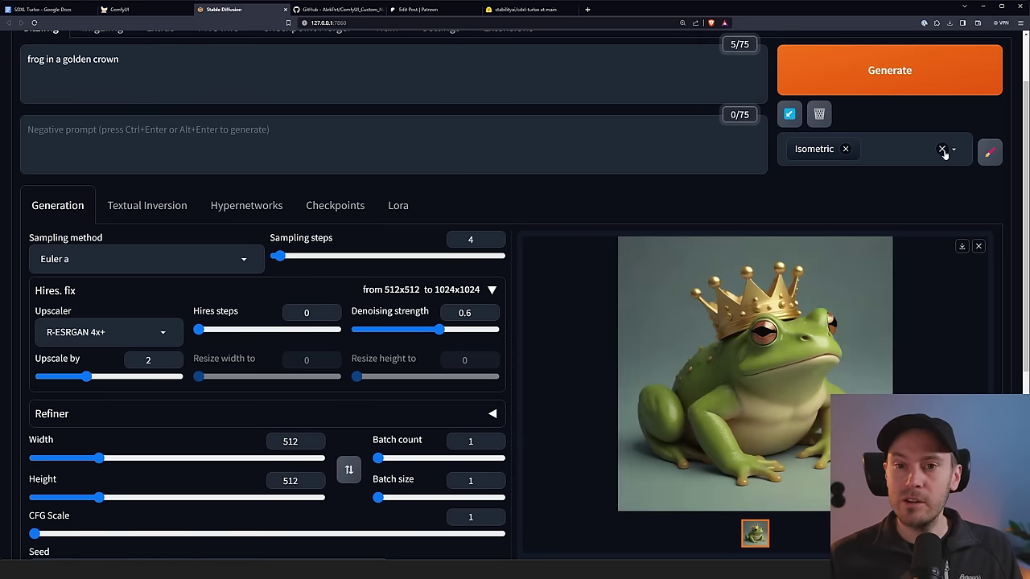
Replace the Isometric style with Anime and generate the frog image
click(942, 149)
click(943, 151)
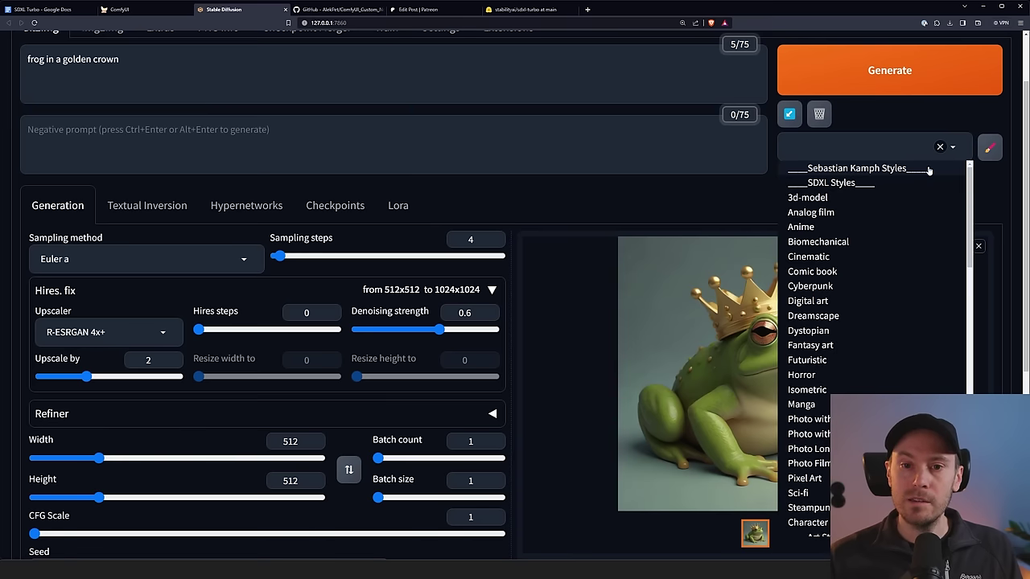
click(841, 232)
click(862, 66)
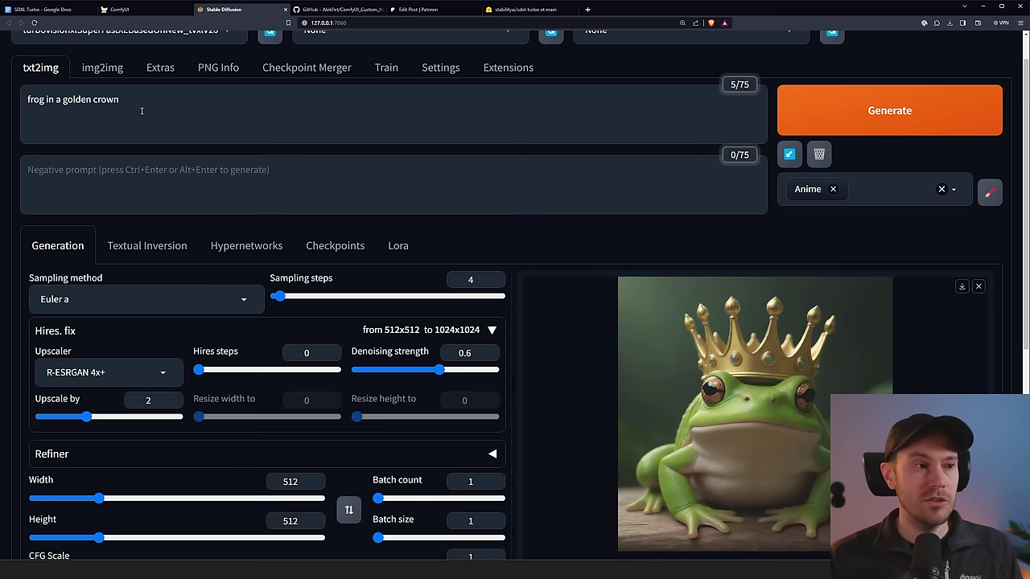
Replace the prompt with "masterpiece, girl riding bicycle" and generate the image
drag(125, 100, 2, 104)
text(masterp)
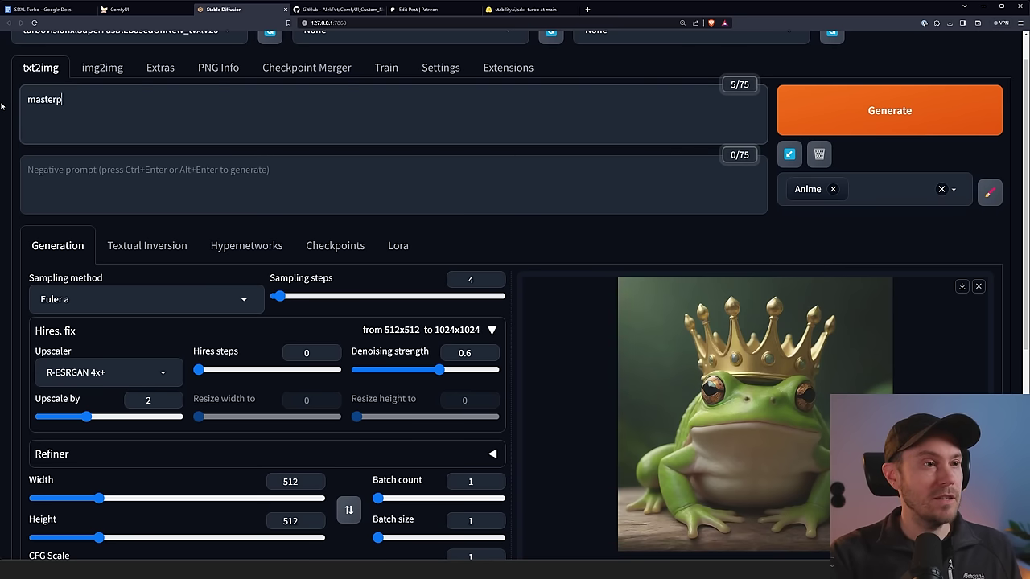
text(iece, girl riding bicycle)
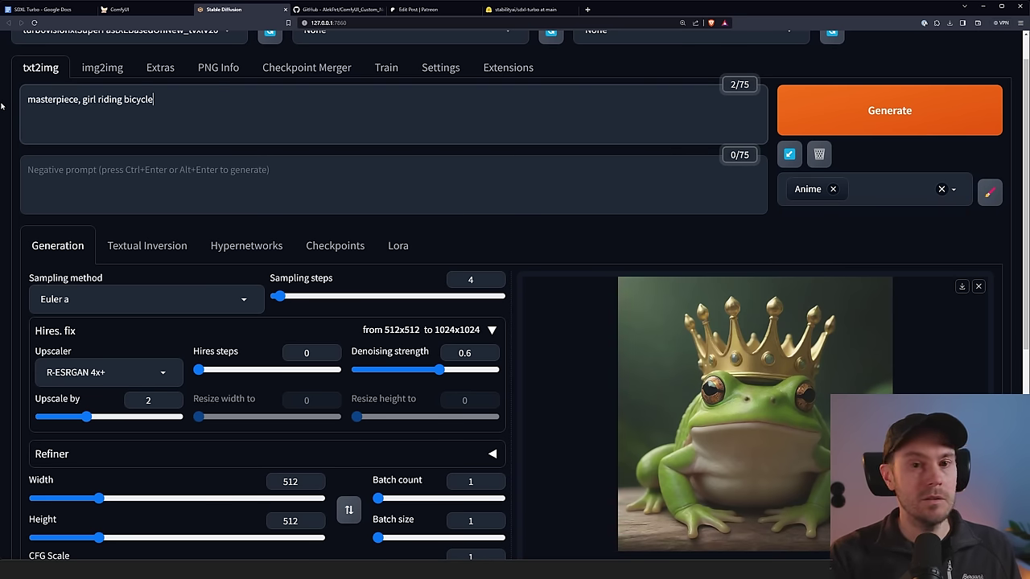
key(ctrl+Return)
scroll(558, 261, down, 1)
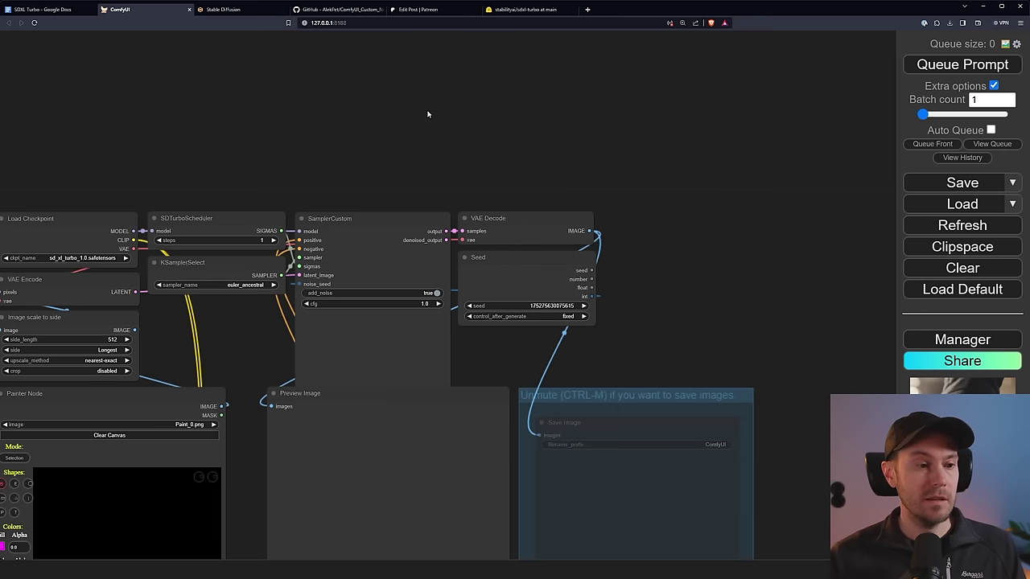
Load the Livepaint_SDXL_Turbo workflow file into ComfyUI
drag(266, 156, 394, 68)
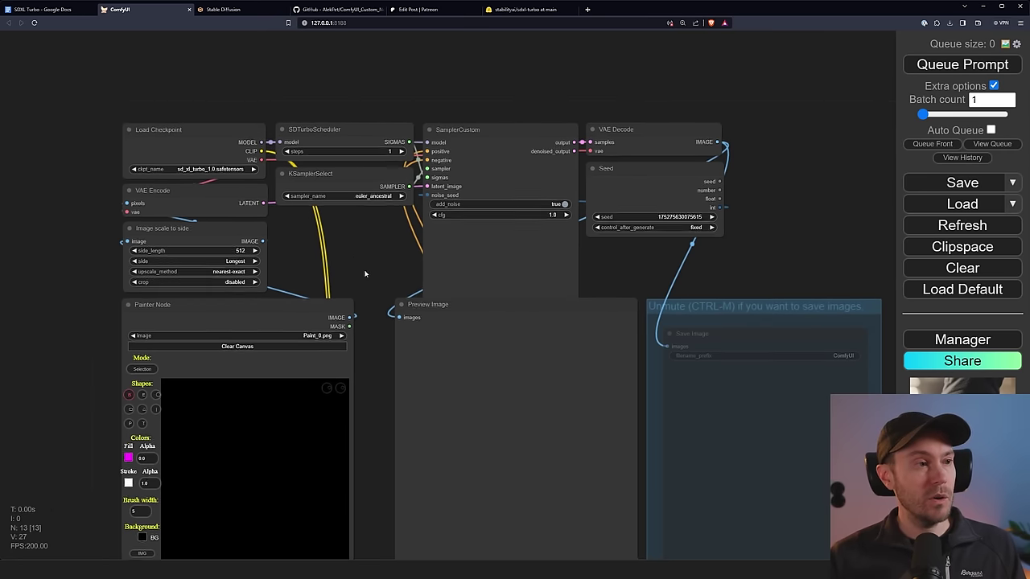
drag(362, 274, 338, 196)
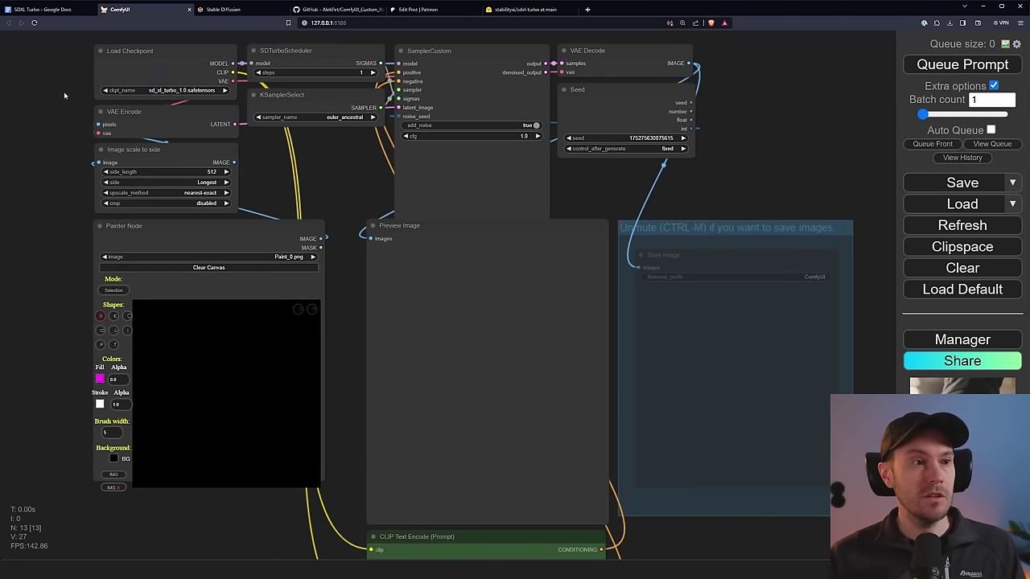
Select the sd_xl_turbo_1.0.safetensors checkpoint in the Load Checkpoint node and queue the "painted flower" prompt
scroll(64, 91, up, 5)
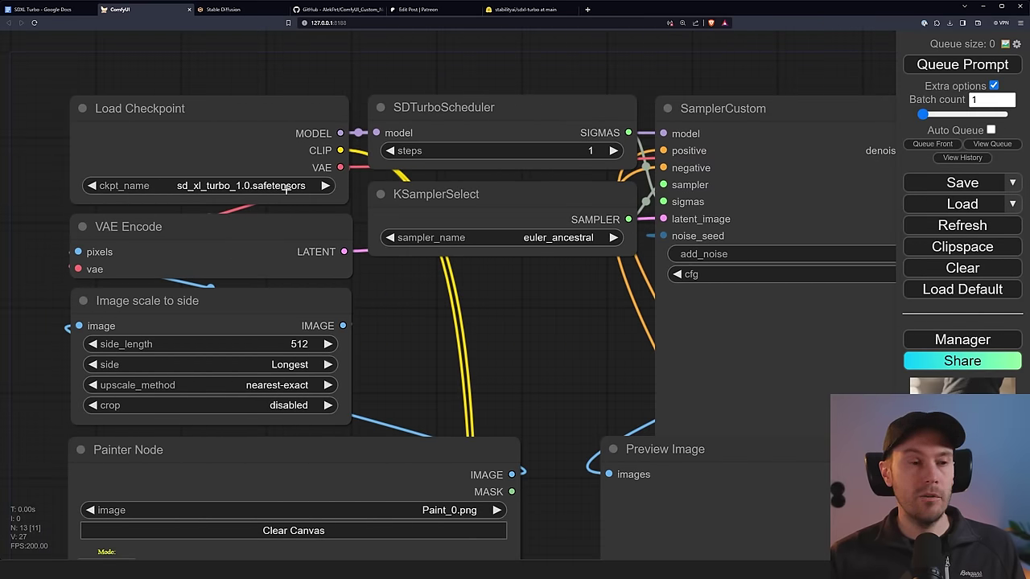
click(222, 188)
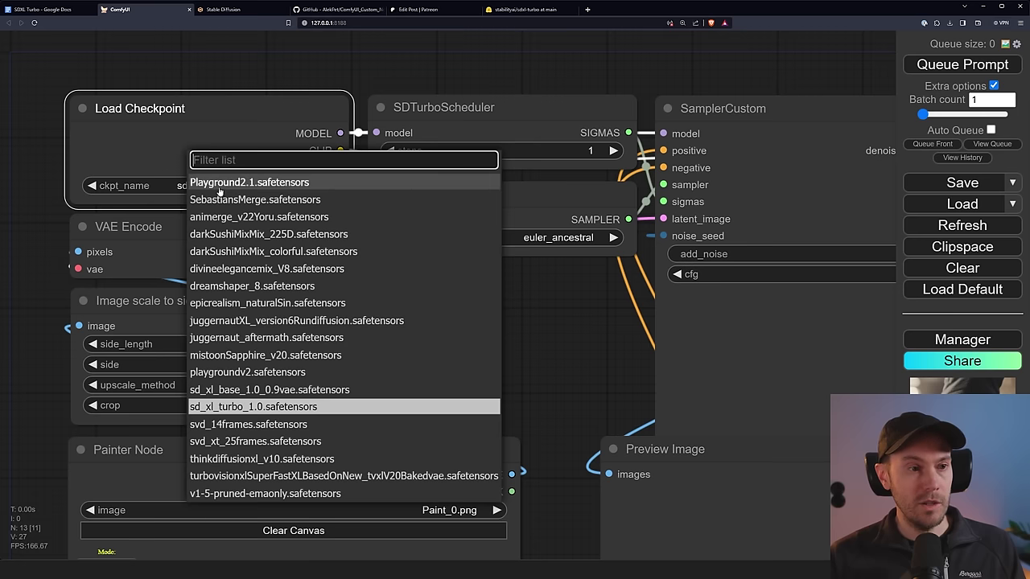
click(251, 407)
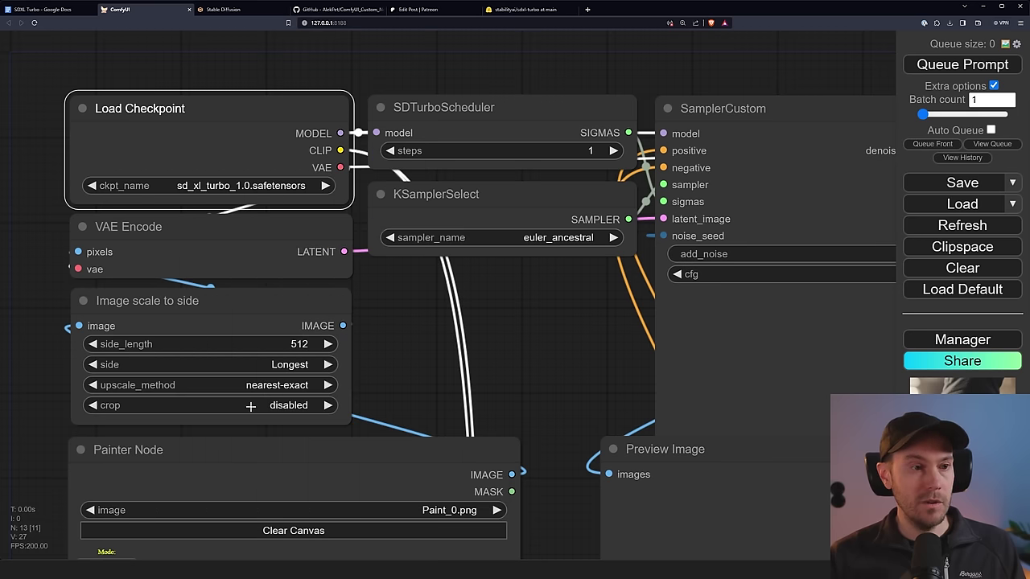
click(46, 245)
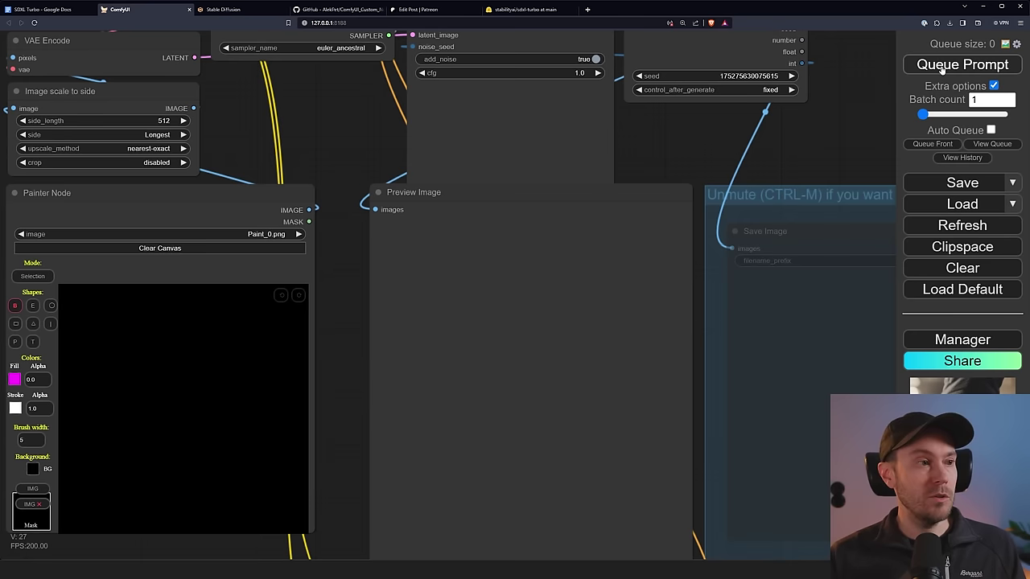
click(943, 70)
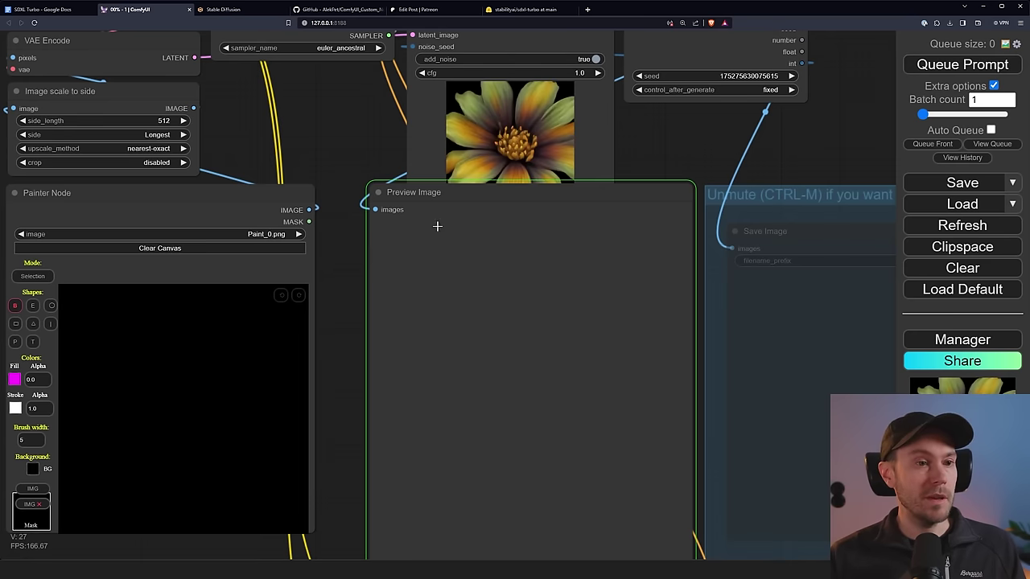
drag(339, 272, 320, 119)
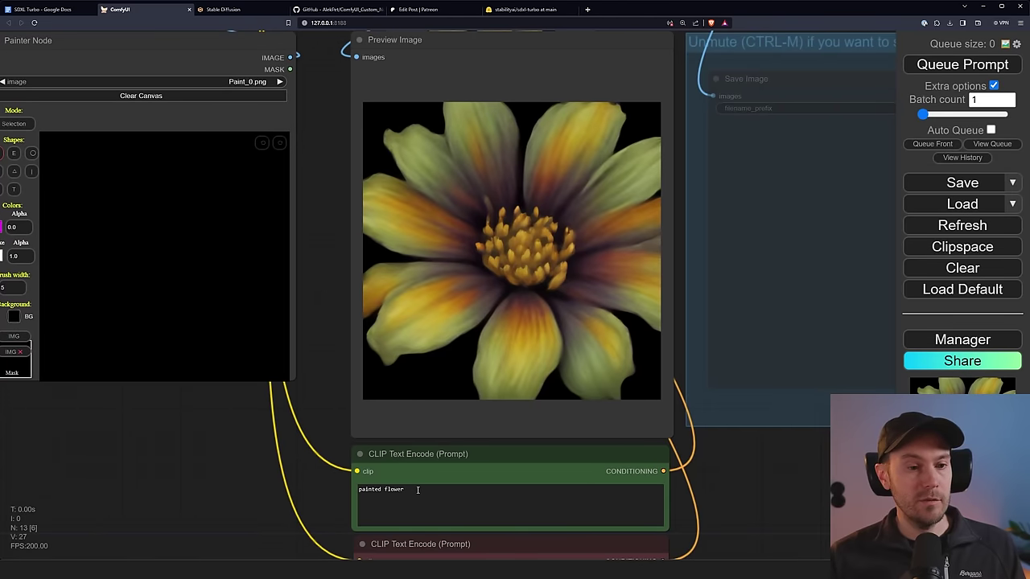
Set the Painter Node's stroke colour to red (255, 0, 0) and paint a short wavy stroke on its canvas
drag(128, 451, 181, 461)
click(50, 267)
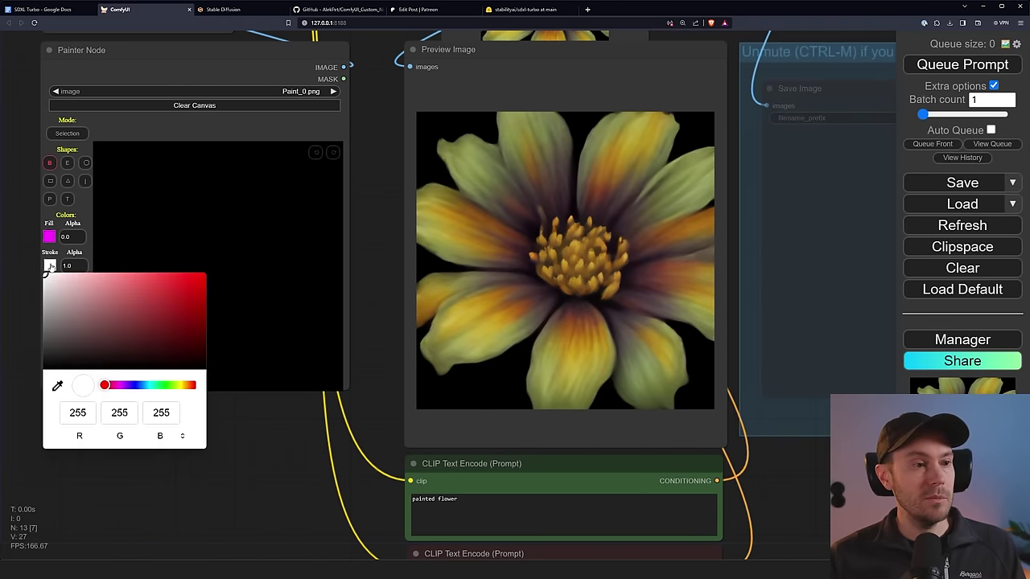
click(204, 274)
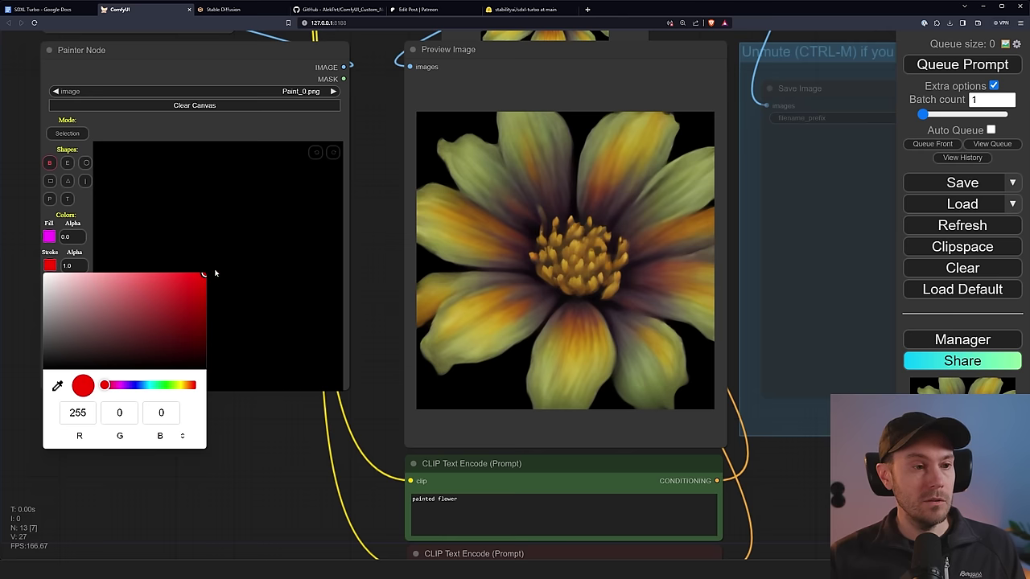
click(165, 234)
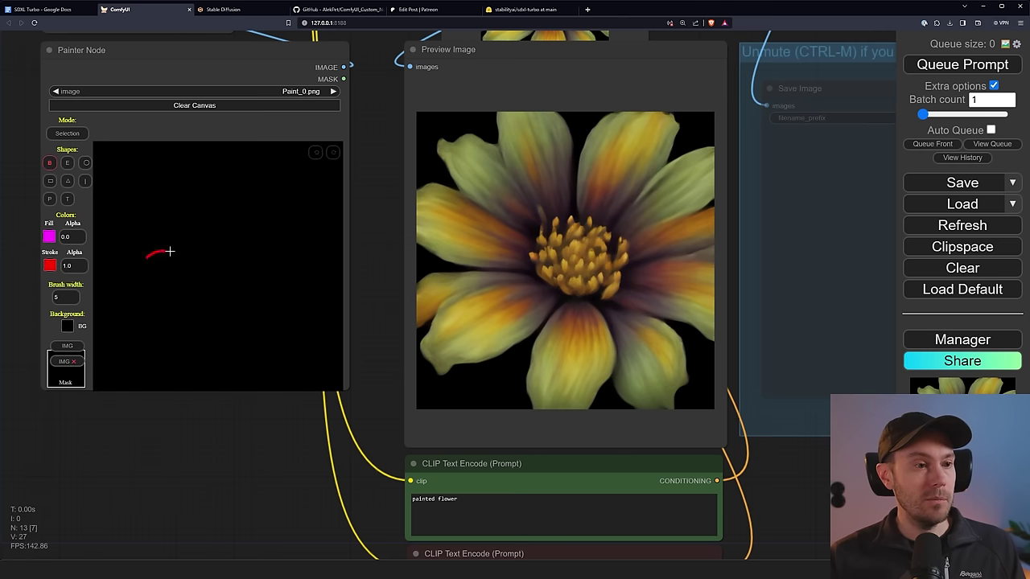
drag(170, 251, 205, 258)
Set the Painter Node's brush width to 50
click(62, 298)
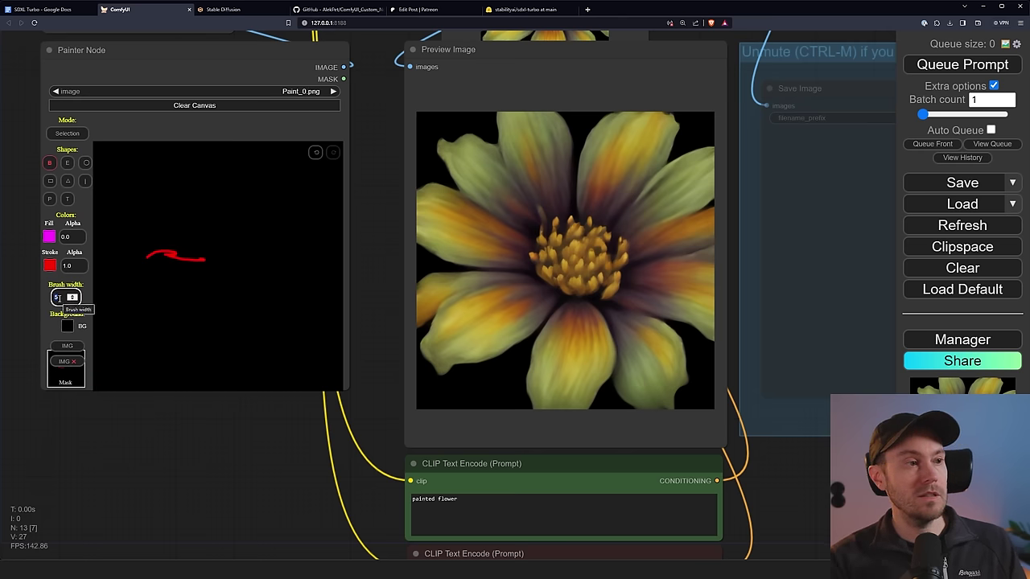
text(0)
scroll(33, 314, up, 5)
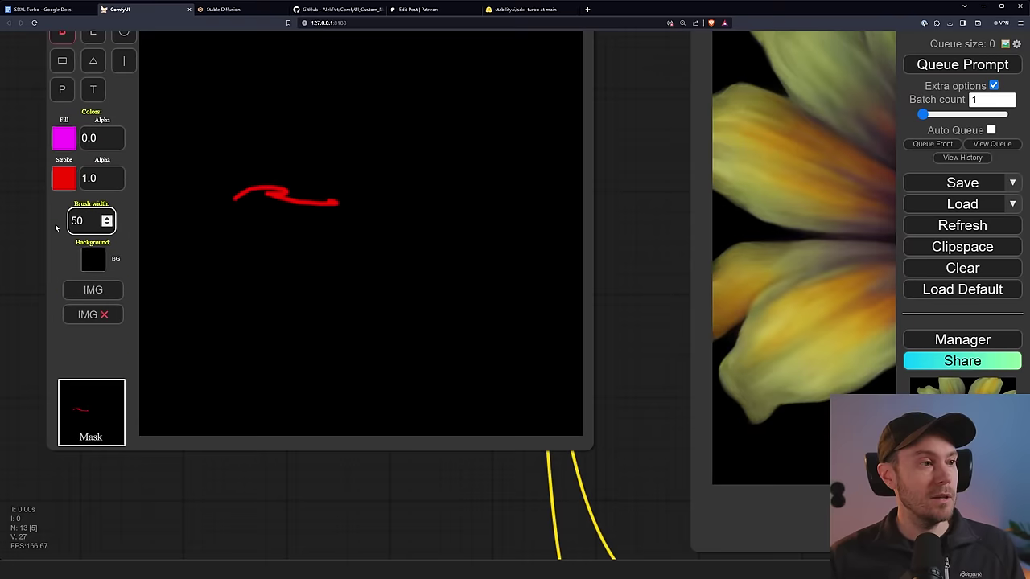
scroll(36, 229, up, 3)
scroll(21, 215, down, 10)
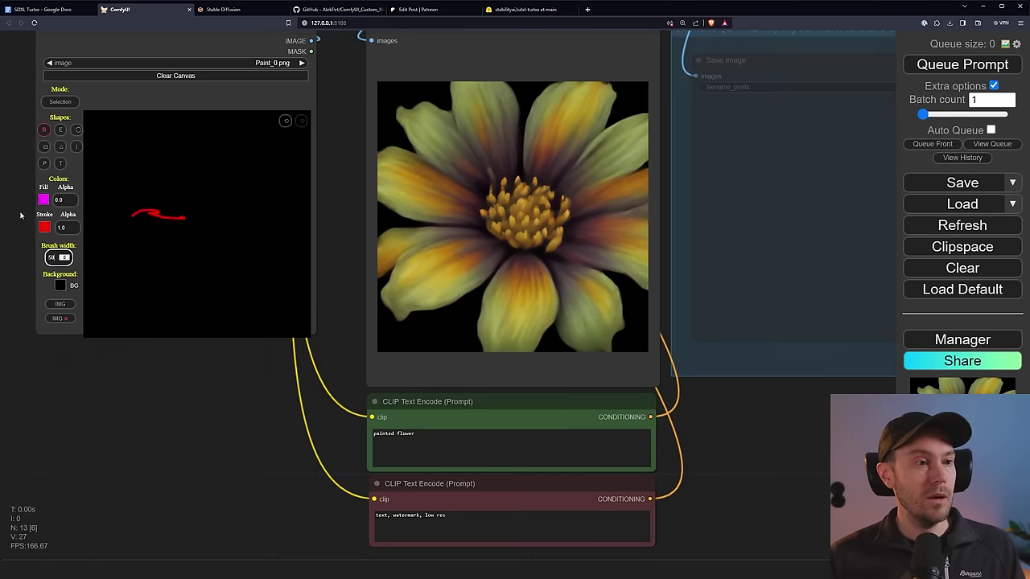
Paint a solid red shape in the canvas's upper left, queue the prompt, and extend the shape toward the lower right
mouse_move(130, 225)
mouse_down()
mouse_move(160, 165)
mouse_move(198, 195)
mouse_move(135, 242)
mouse_move(121, 230)
mouse_move(174, 187)
mouse_move(136, 242)
mouse_move(175, 199)
mouse_move(127, 210)
mouse_move(125, 189)
mouse_move(142, 208)
mouse_move(157, 161)
mouse_move(123, 226)
mouse_move(126, 250)
mouse_move(159, 161)
mouse_move(193, 189)
mouse_up()
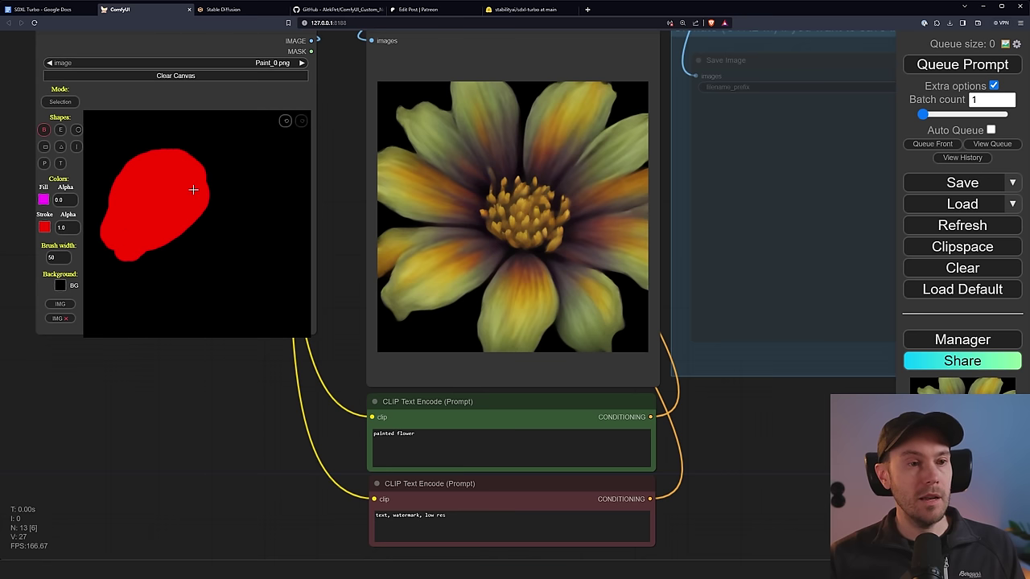
click(966, 69)
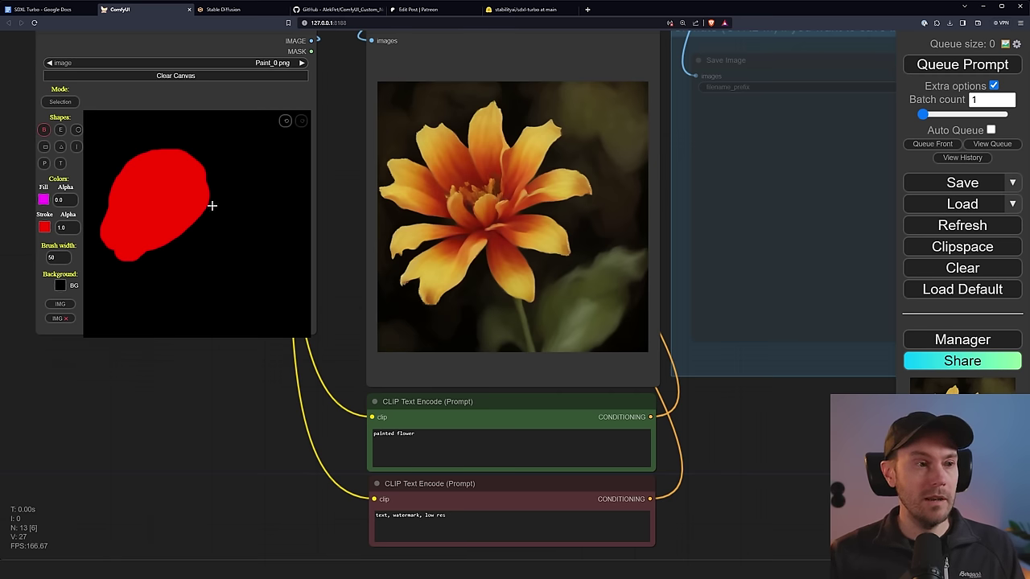
mouse_move(205, 209)
mouse_down()
mouse_move(247, 228)
mouse_move(239, 293)
mouse_move(126, 233)
mouse_move(224, 224)
mouse_move(206, 277)
mouse_move(152, 240)
mouse_move(224, 233)
mouse_move(215, 262)
mouse_move(238, 246)
mouse_move(155, 243)
mouse_up()
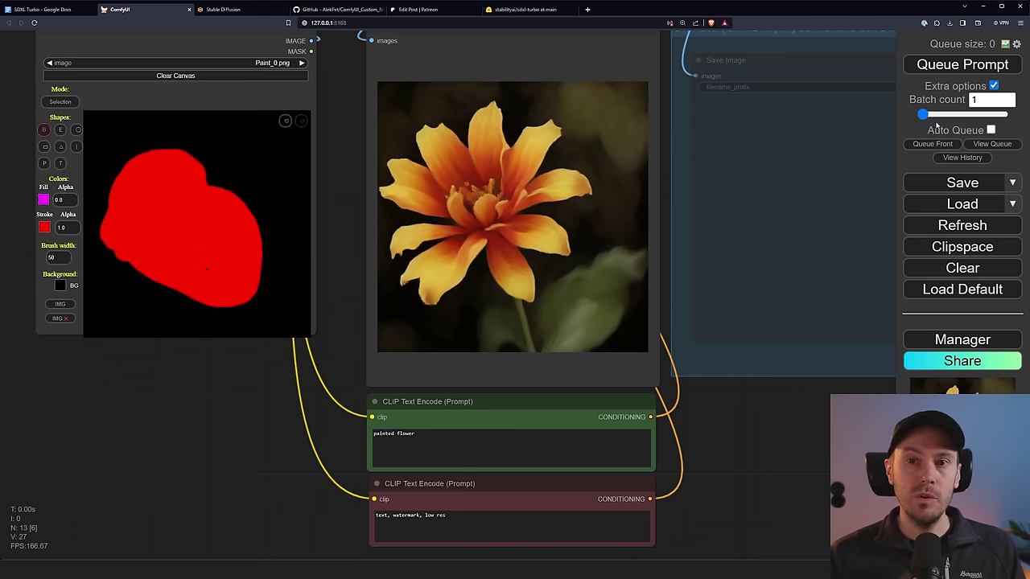
Reveal the extra queue options, enable Auto Queue, and queue the "painted flower" prompt
click(993, 85)
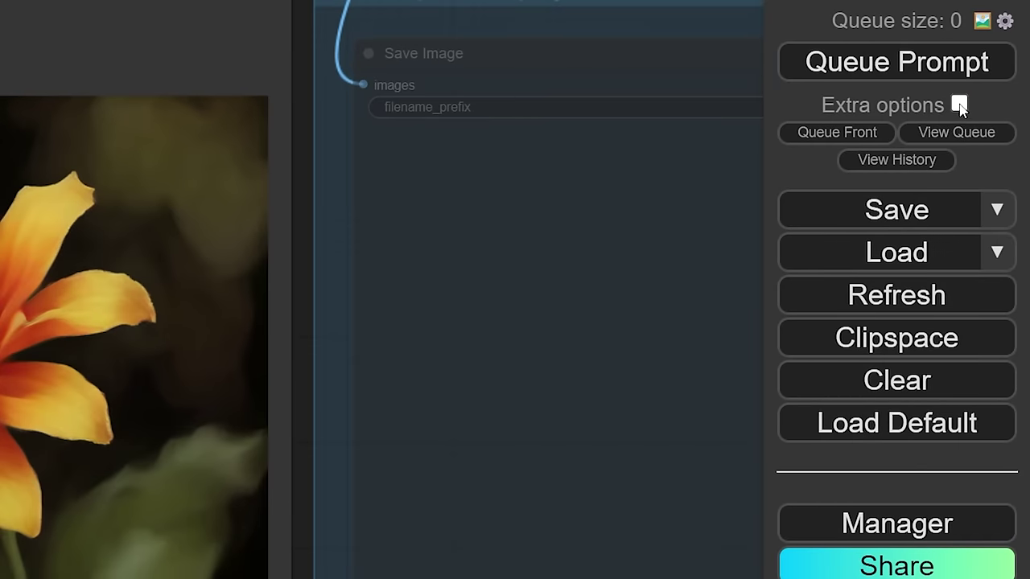
click(960, 104)
click(954, 193)
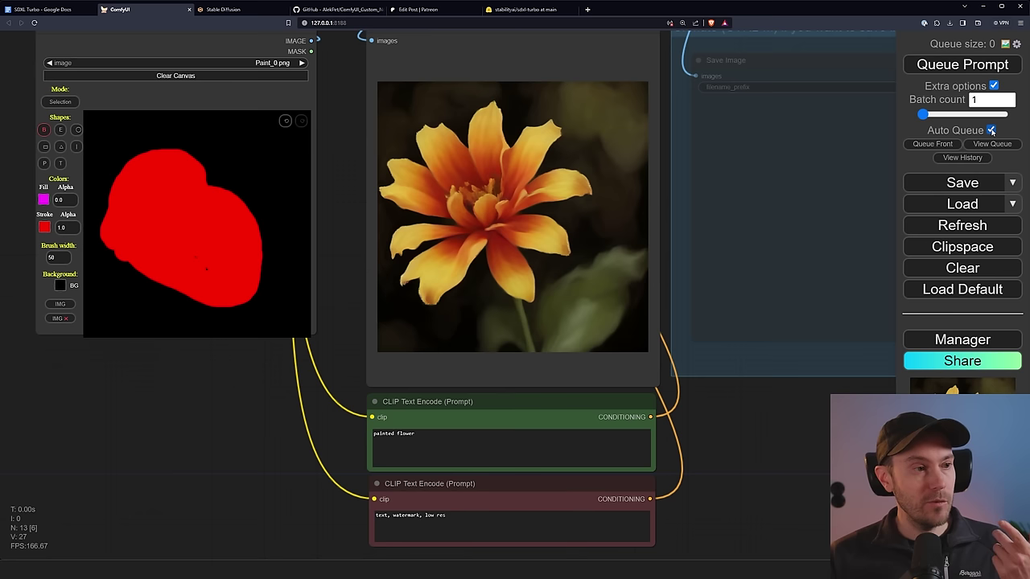
click(890, 68)
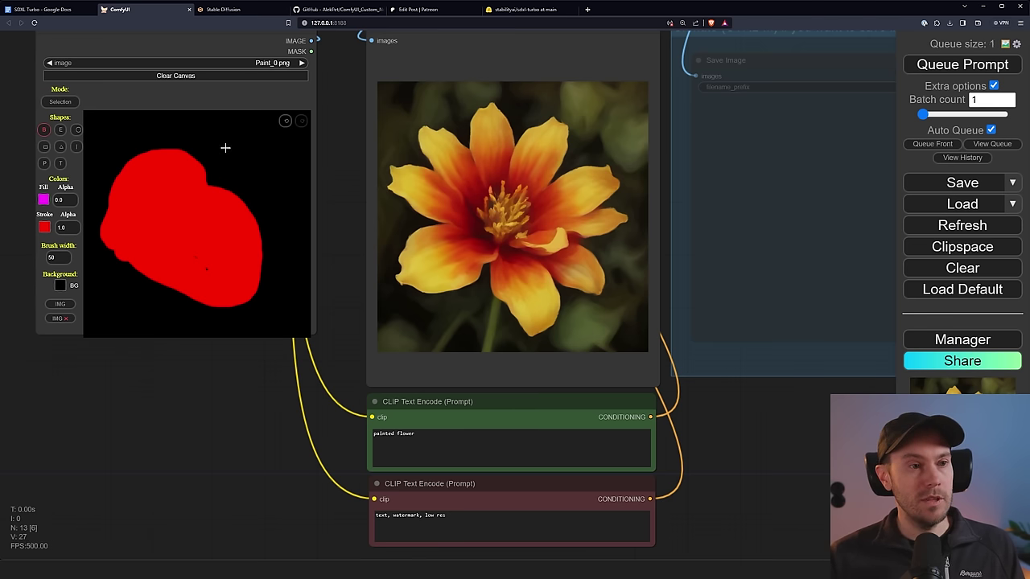
Extend the red shape upward and add blue (0, 17, 255) strokes over its upper area and yellow strokes in the canvas's lower-right corner
mouse_move(225, 147)
mouse_down()
mouse_move(267, 138)
mouse_move(248, 184)
mouse_move(256, 207)
mouse_move(225, 193)
mouse_move(262, 160)
mouse_move(216, 162)
mouse_move(199, 199)
mouse_move(188, 134)
mouse_up()
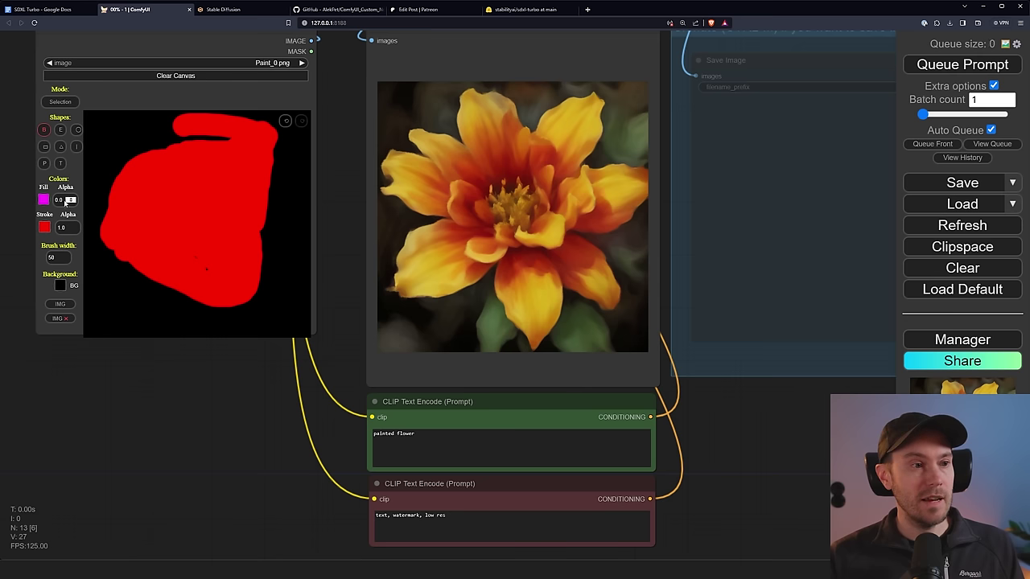
click(45, 227)
drag(136, 347, 130, 347)
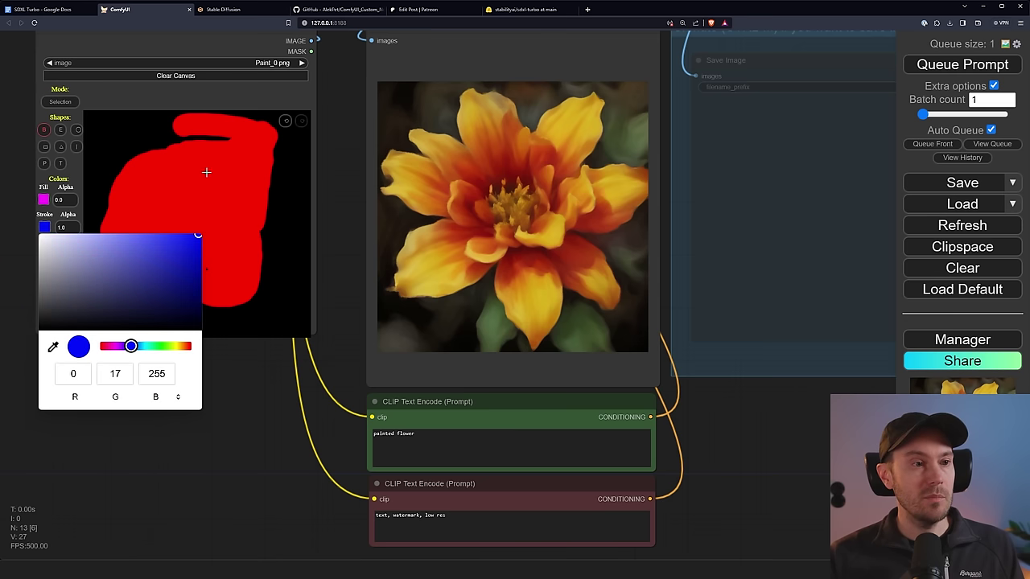
mouse_move(113, 188)
mouse_down()
mouse_move(152, 146)
mouse_move(175, 171)
mouse_move(270, 143)
mouse_move(279, 166)
mouse_move(217, 119)
mouse_up()
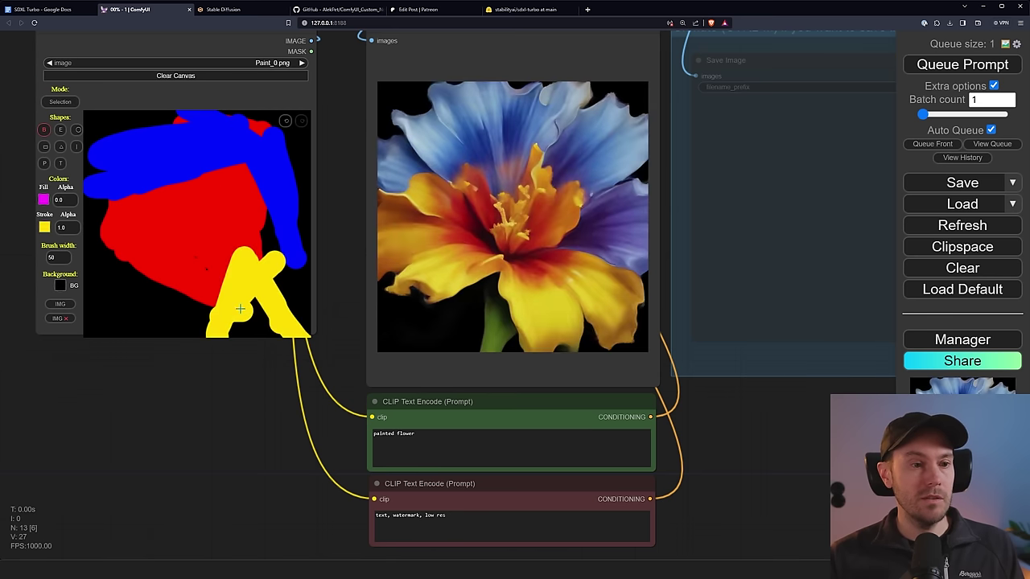
drag(241, 314, 212, 322)
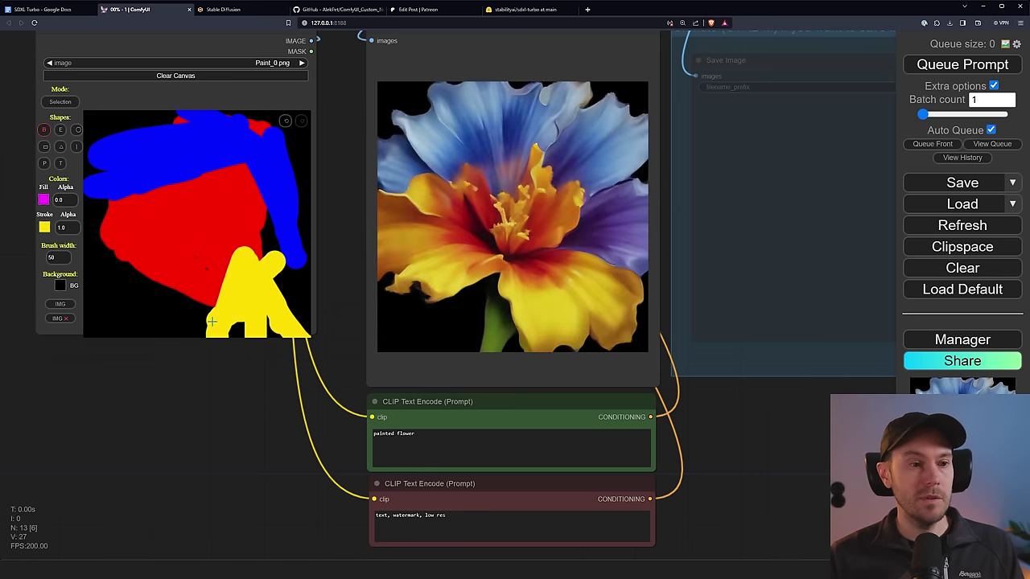
Clear the Painter Node's canvas and paint thick crossing yellow strokes on its left half
click(175, 76)
drag(113, 170, 197, 172)
mouse_move(141, 150)
mouse_down()
mouse_move(184, 233)
mouse_move(85, 206)
mouse_up()
drag(113, 158, 119, 243)
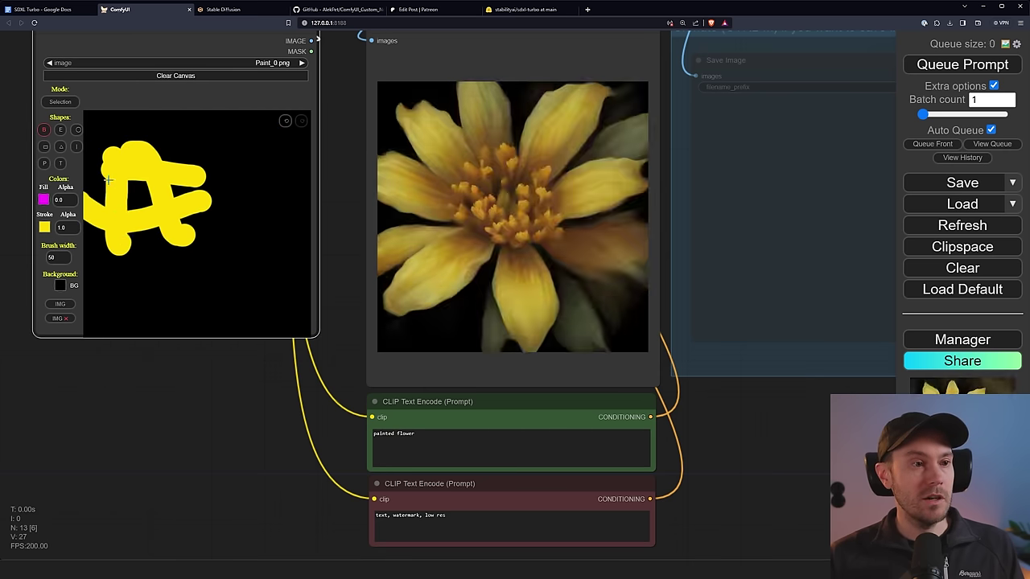
drag(109, 181, 203, 264)
Replace the positive prompt with "porcelain statue"
drag(432, 443, 335, 429)
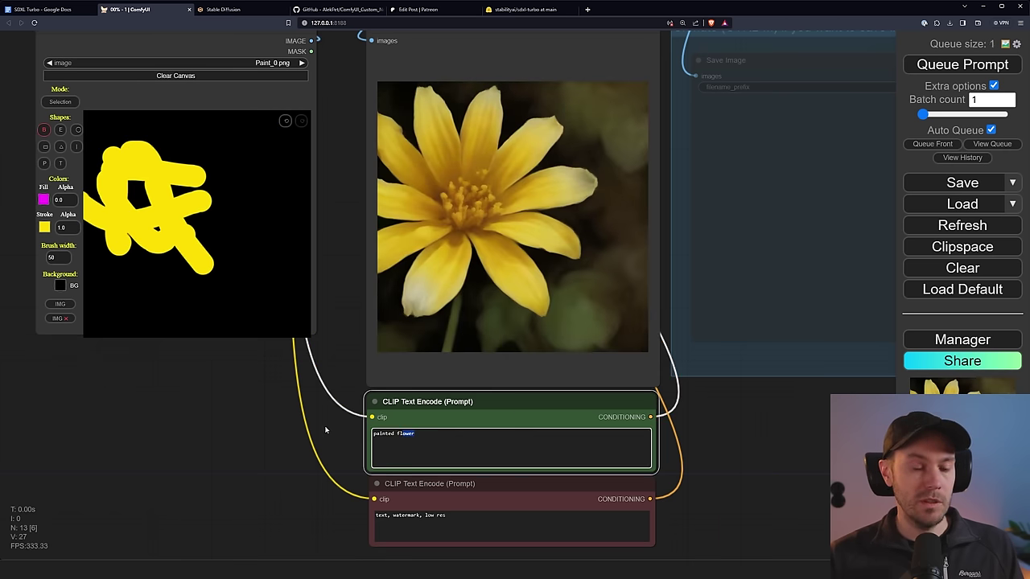
key(ctrl+a)
text(porcelain statue)
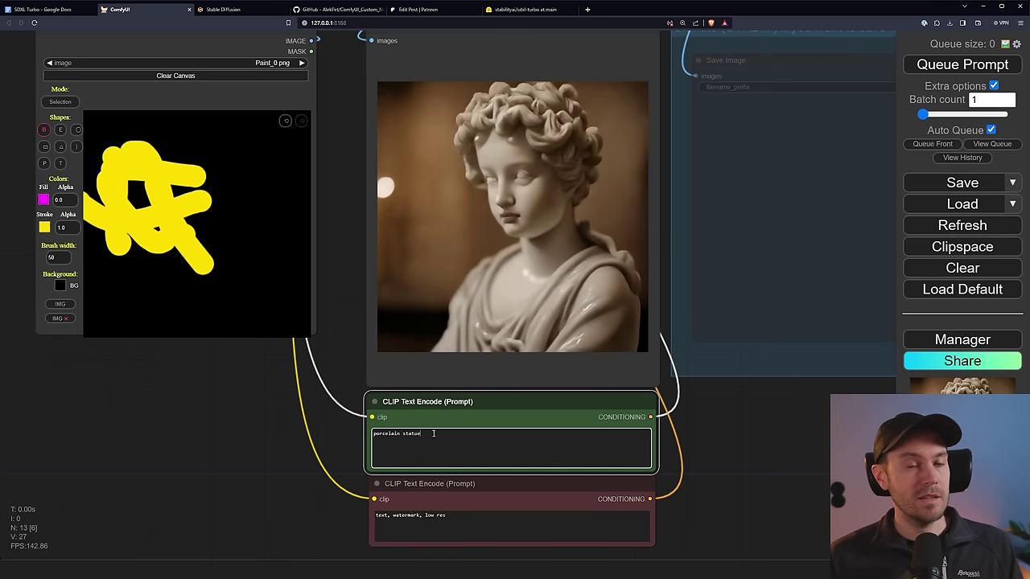
Replace the positive prompt with "colorful painting of a swirling nebula"
key(ctrl+a)
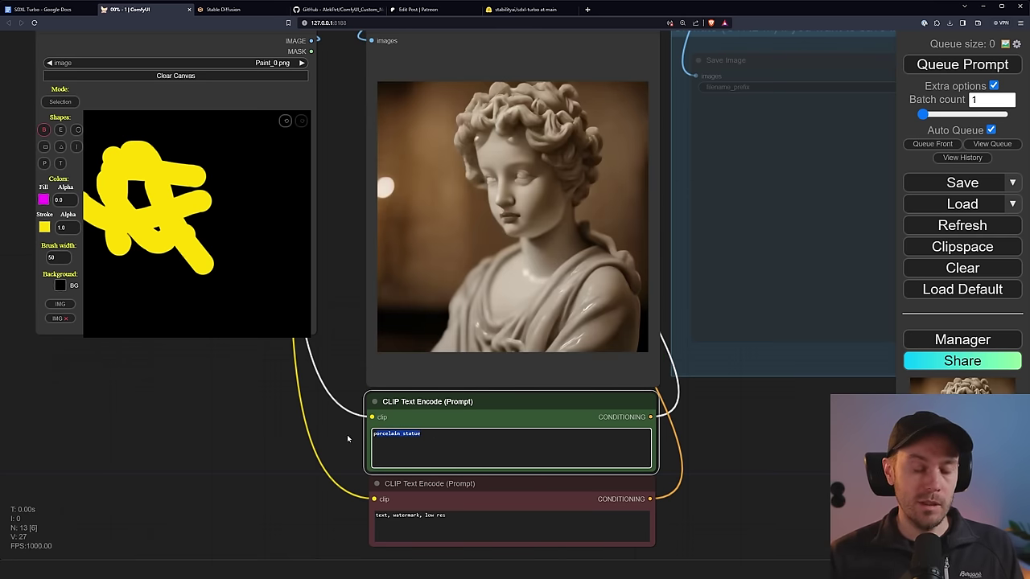
text(colorful)
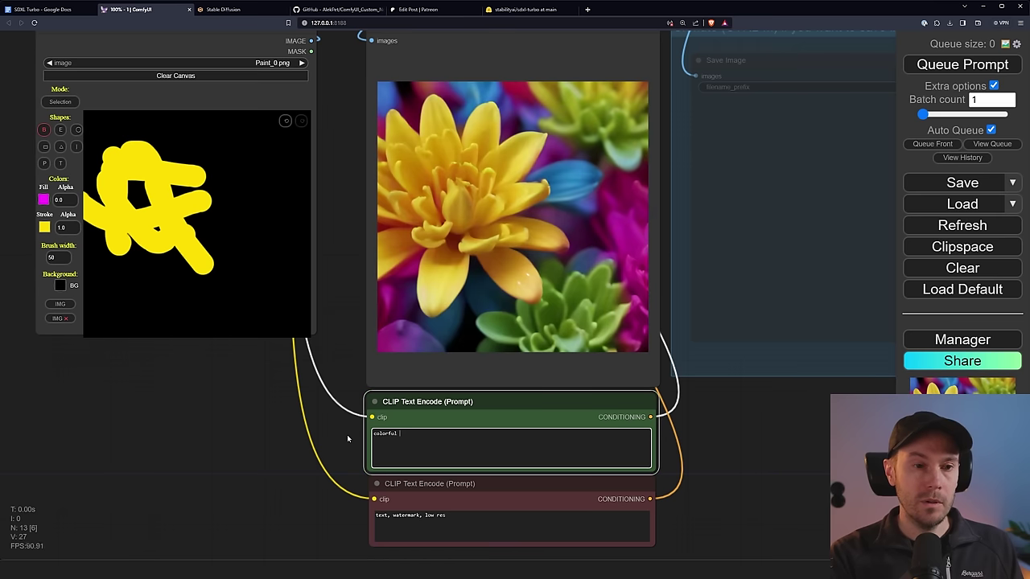
text( painting of a s)
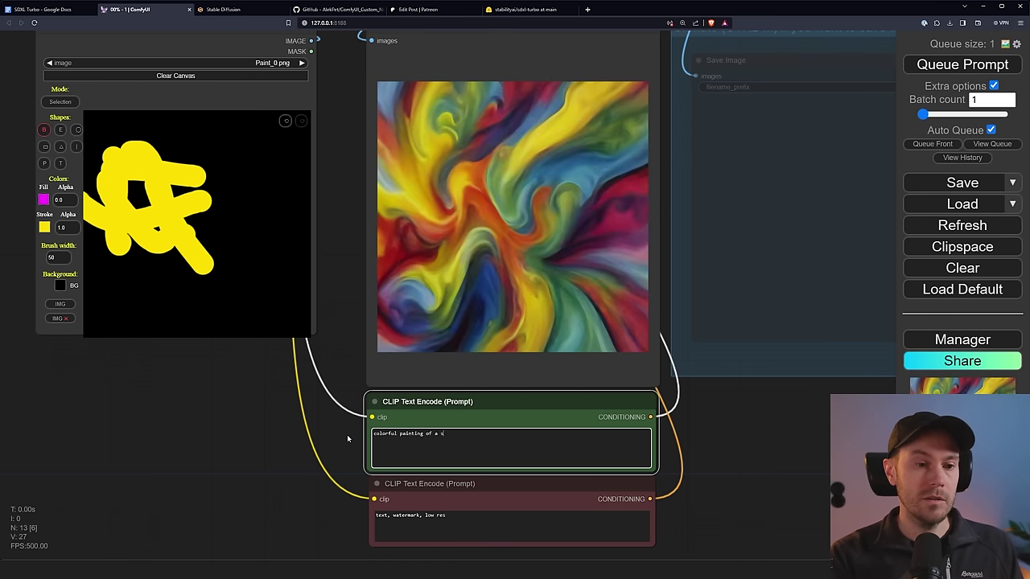
text(wirling nebula)
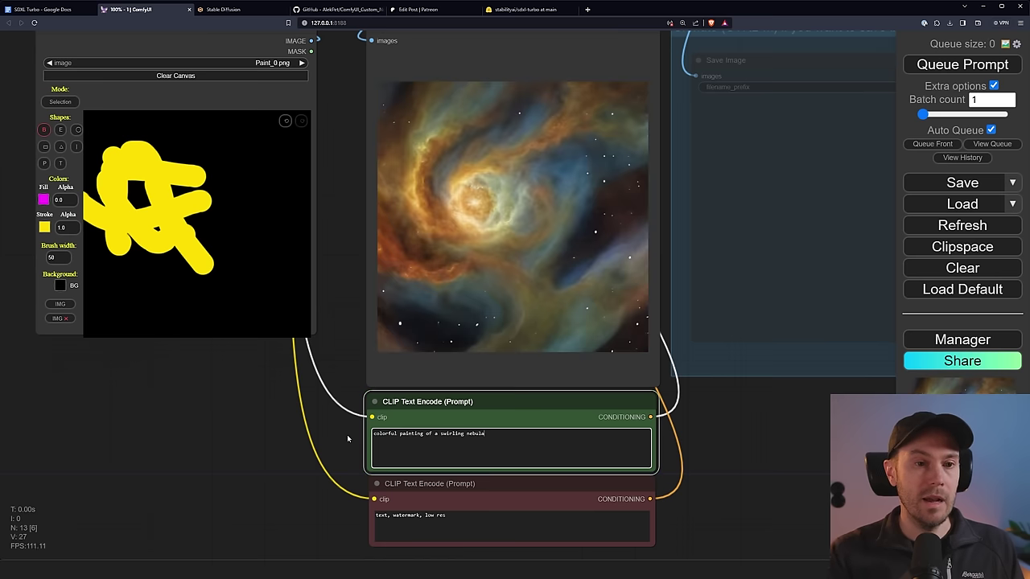
Fill in the yellow shape on the canvas and paint blue (0, 17, 255) strokes to the right of it
mouse_move(133, 197)
mouse_down()
mouse_move(161, 211)
mouse_move(145, 129)
mouse_move(181, 149)
mouse_up()
click(44, 226)
drag(135, 347, 132, 347)
drag(201, 180, 267, 175)
drag(231, 138, 206, 277)
mouse_move(244, 146)
mouse_down()
mouse_move(242, 188)
mouse_move(264, 211)
mouse_move(189, 248)
mouse_move(276, 264)
mouse_move(245, 258)
mouse_up()
Paint bright green strokes across the lower part of the canvas and change the Painter Node's background to white
click(43, 230)
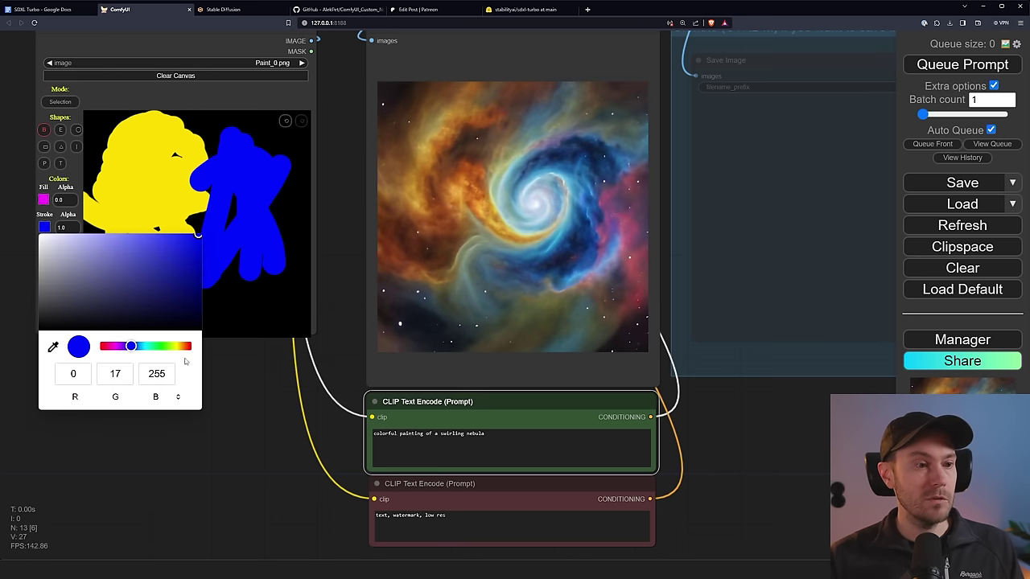
drag(179, 346, 163, 346)
mouse_move(251, 217)
mouse_down()
mouse_move(174, 285)
mouse_move(130, 297)
mouse_move(111, 258)
mouse_move(176, 296)
mouse_move(86, 293)
mouse_move(154, 311)
mouse_move(191, 266)
mouse_move(253, 263)
mouse_move(221, 232)
mouse_move(177, 264)
mouse_move(104, 224)
mouse_move(173, 259)
mouse_move(160, 284)
mouse_move(179, 317)
mouse_up()
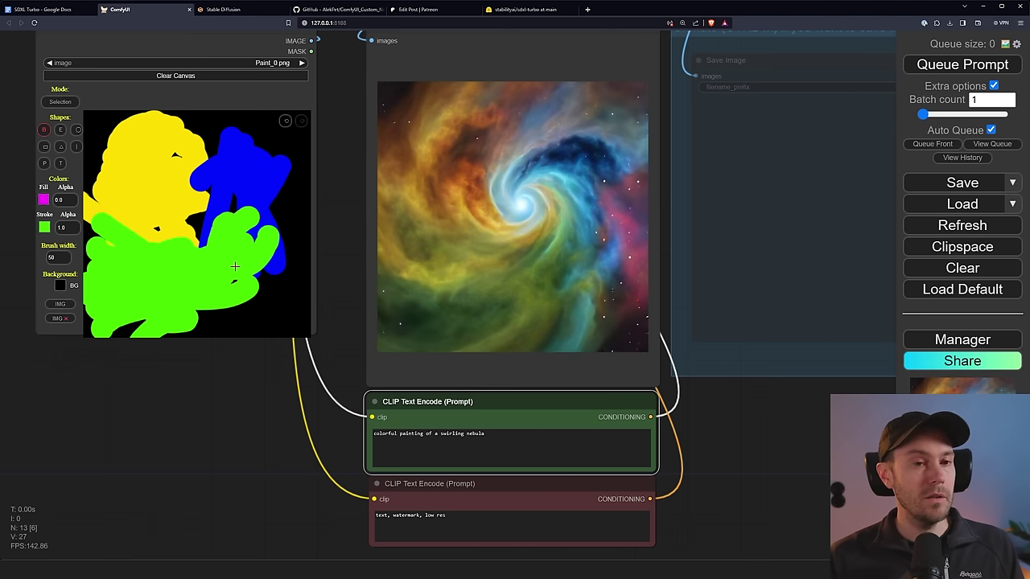
click(59, 288)
click(58, 296)
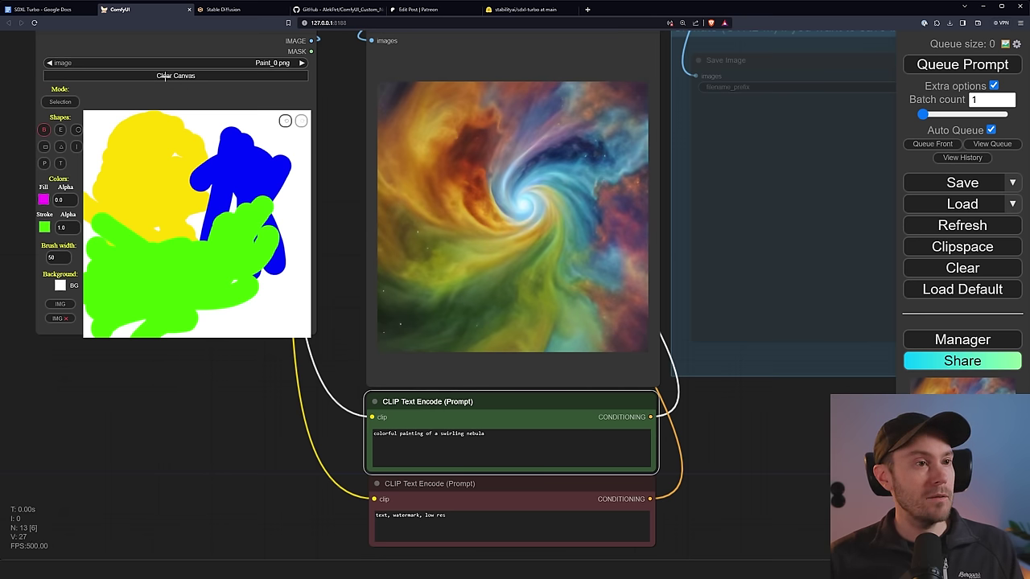
Load the red-haired anime portrait into the Painter Node with the canvas size matched to it, and set the positive prompt to "colorful anime cat"
click(61, 306)
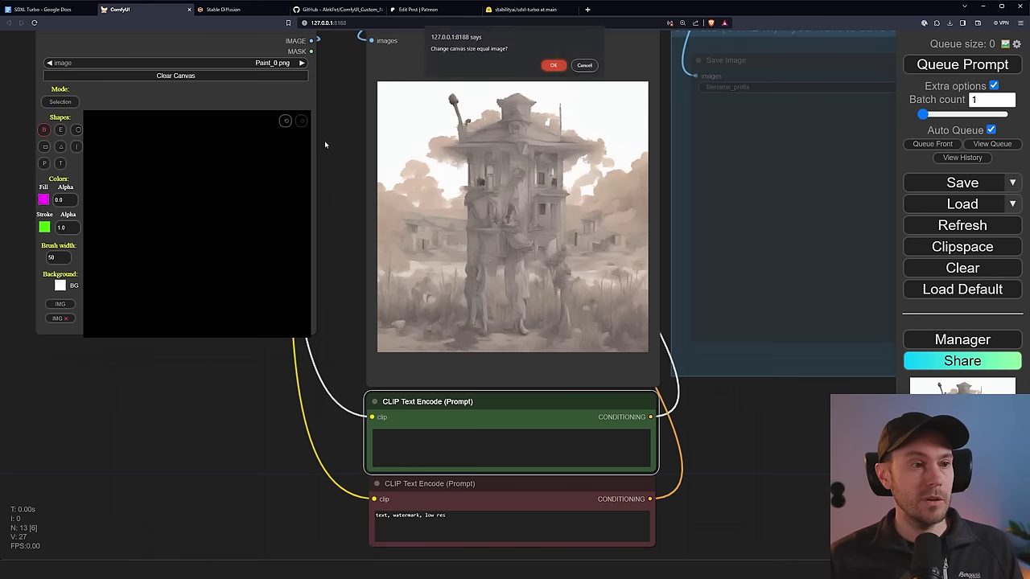
click(553, 63)
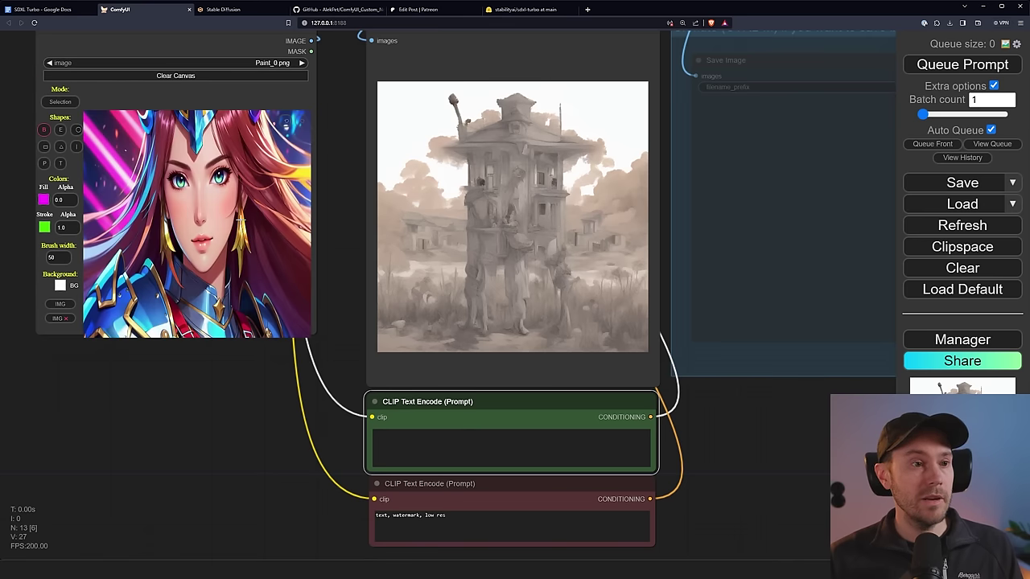
click(454, 444)
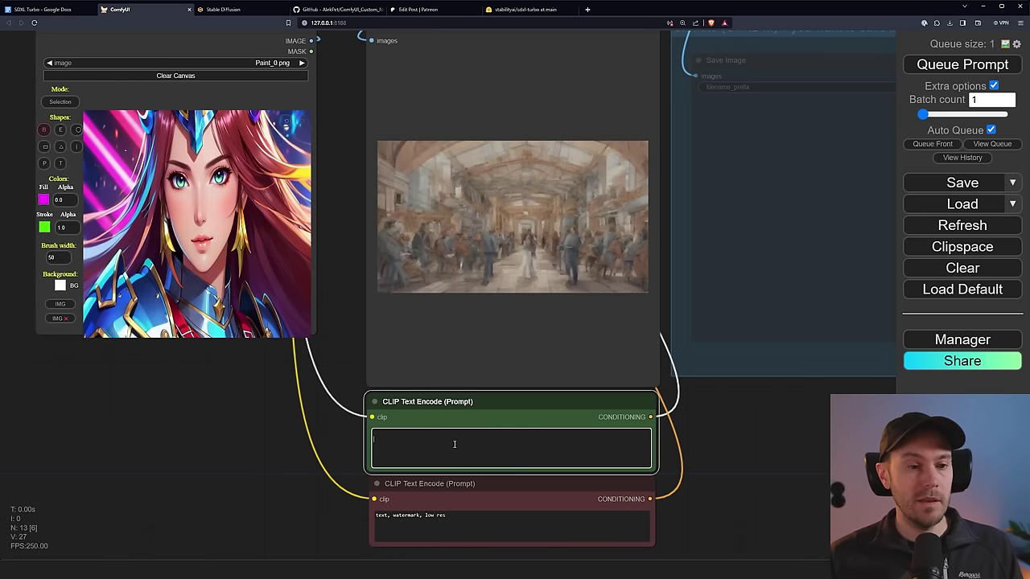
text(colorful anime)
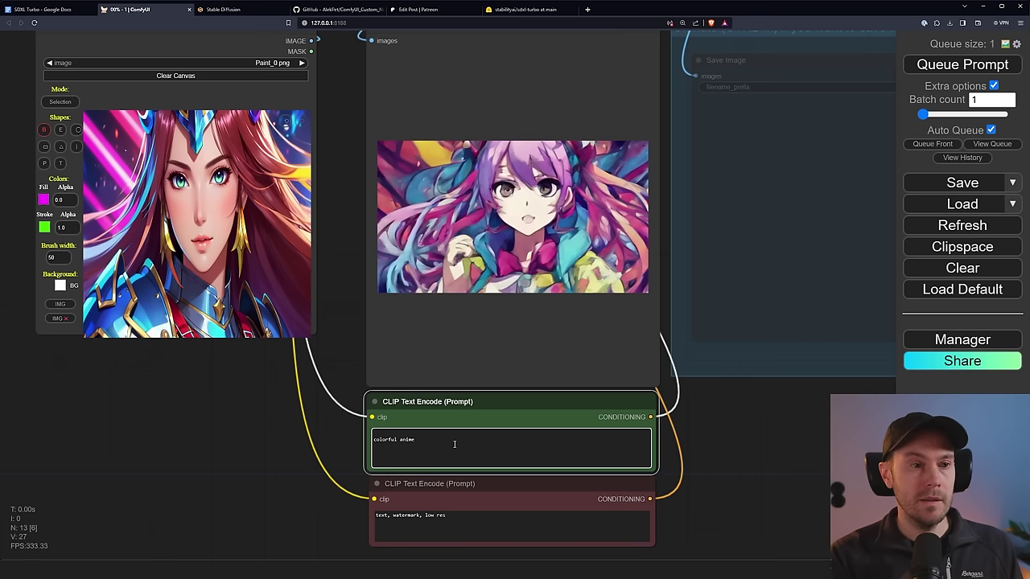
text( cat)
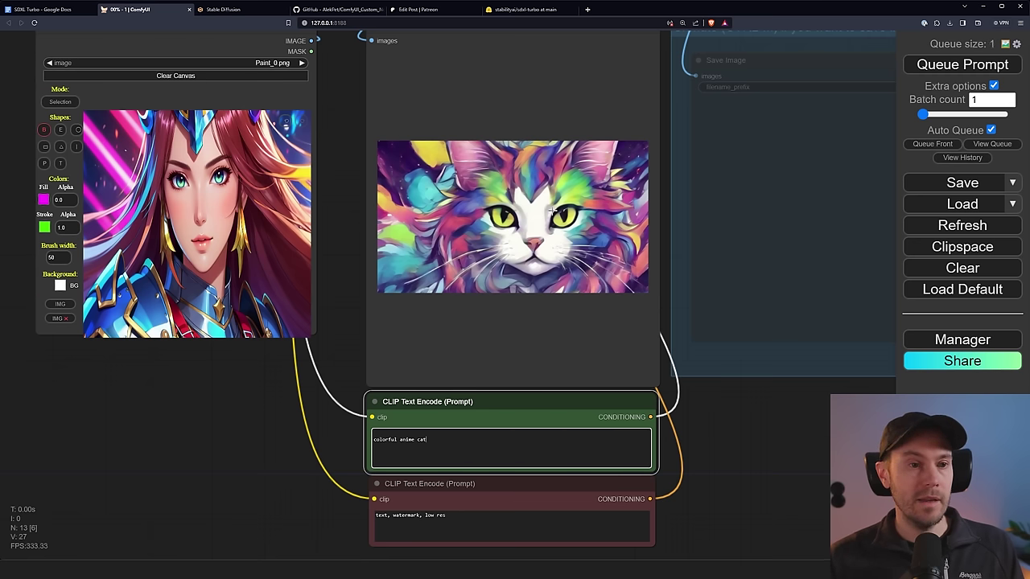
Paint green strokes over the portrait's forehead and black strokes over the chin and chest
mouse_move(156, 139)
mouse_down()
mouse_move(237, 129)
mouse_move(193, 122)
mouse_move(231, 126)
mouse_move(115, 139)
mouse_up()
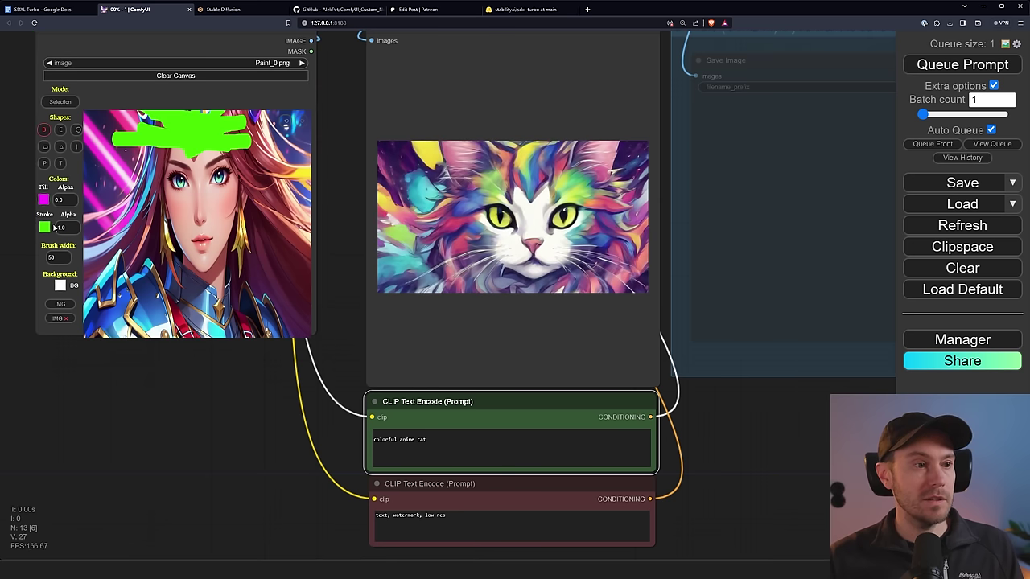
click(45, 227)
click(168, 328)
mouse_move(242, 240)
mouse_down()
mouse_move(274, 263)
mouse_move(170, 262)
mouse_move(178, 321)
mouse_up()
mouse_move(220, 289)
mouse_down()
mouse_move(185, 269)
mouse_move(167, 278)
mouse_up()
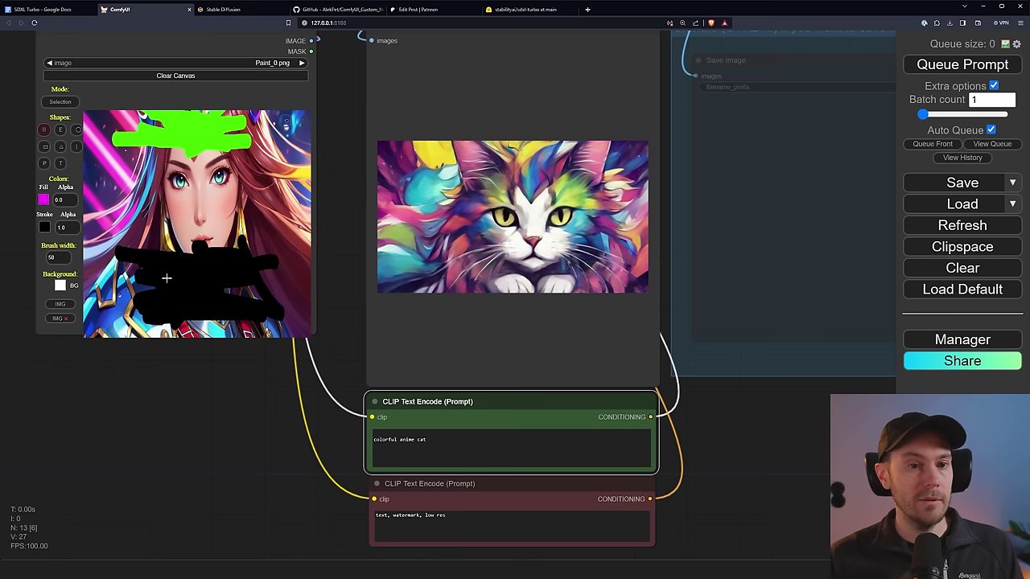
Turn off Auto Queue and select the turbovisionxlSuperFastXLBasedOnNew_tvxlV20Bakedvae.safetensors checkpoint in the Load Checkpoint node
click(991, 129)
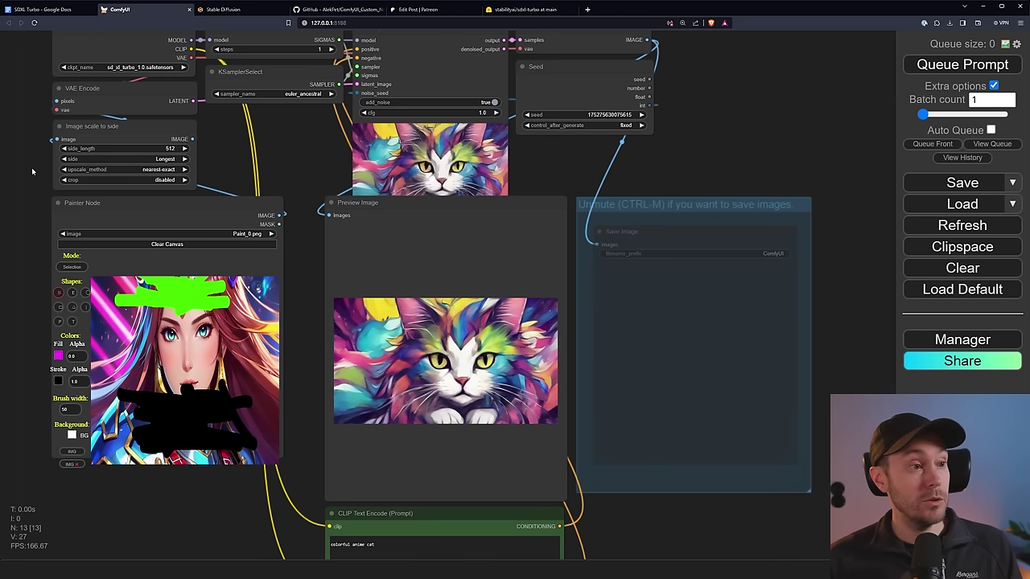
drag(25, 103, 59, 186)
scroll(52, 150, up, 10)
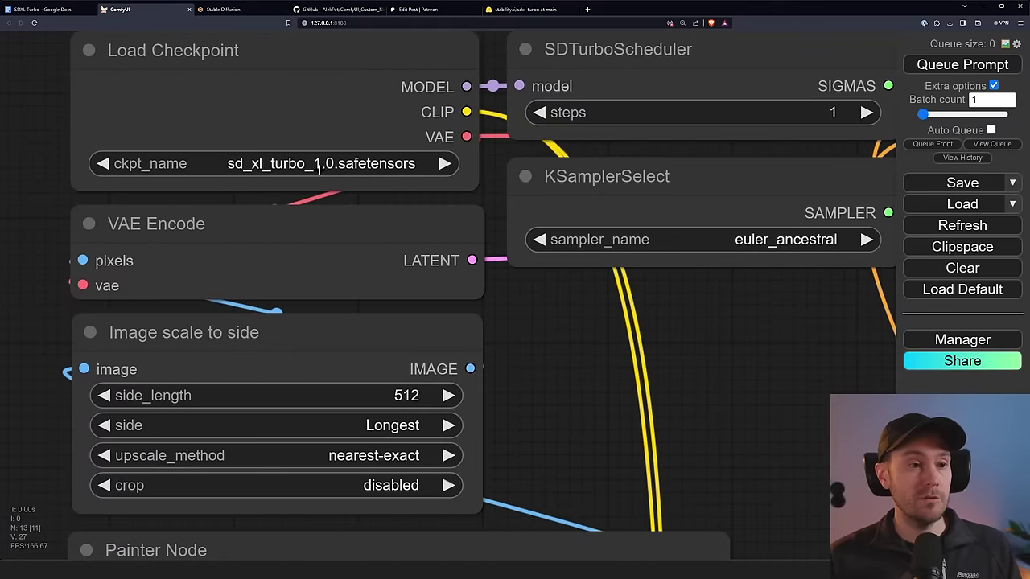
click(308, 163)
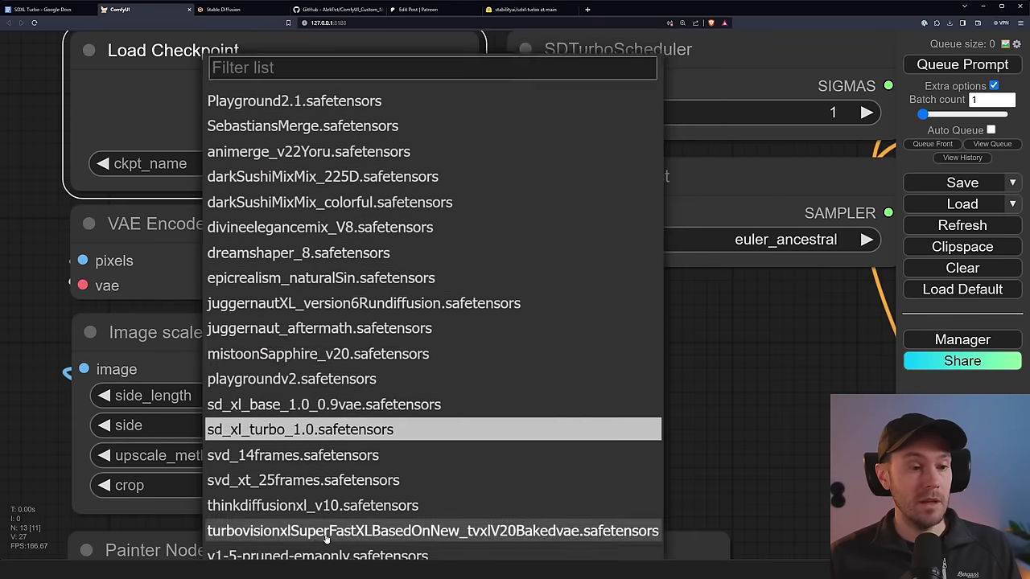
click(322, 532)
Edit the steps value in the SDTurboScheduler node
scroll(44, 290, down, 5)
click(537, 182)
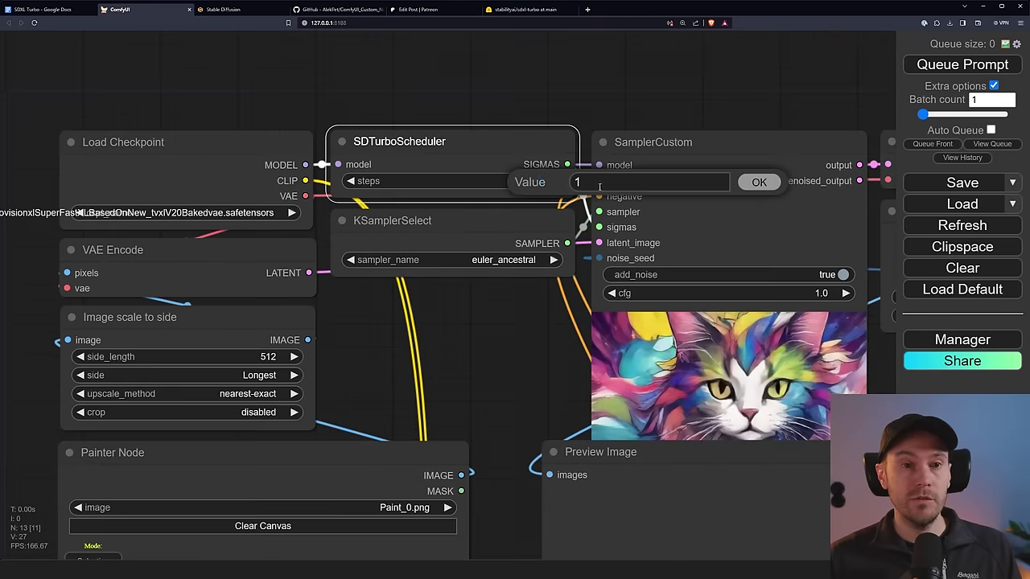
click(768, 185)
Re-enable Auto Queue and queue the "colorful anime cat" prompt with the TurboVision checkpoint
drag(473, 391, 419, 120)
scroll(460, 214, down, 2)
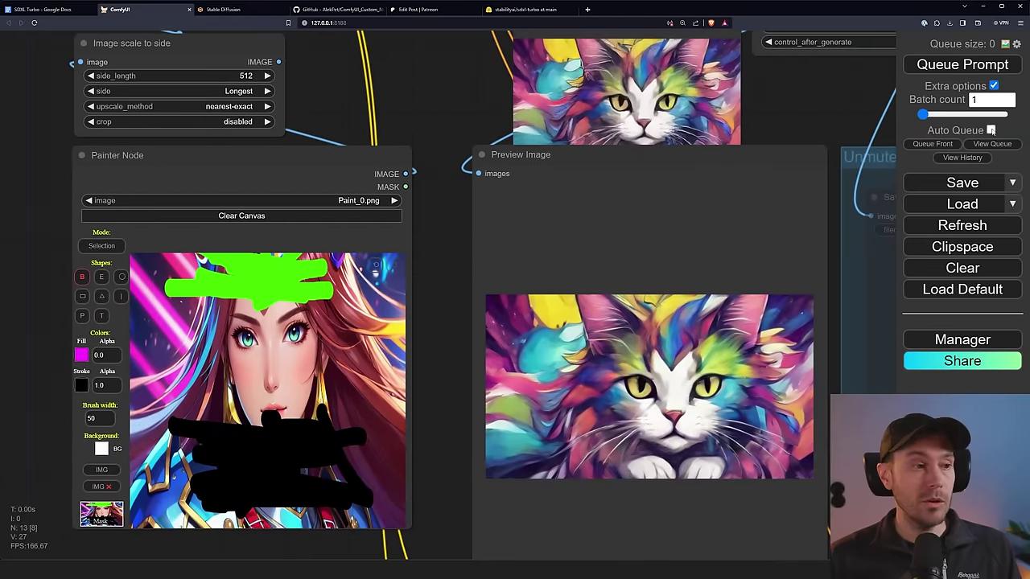
click(925, 65)
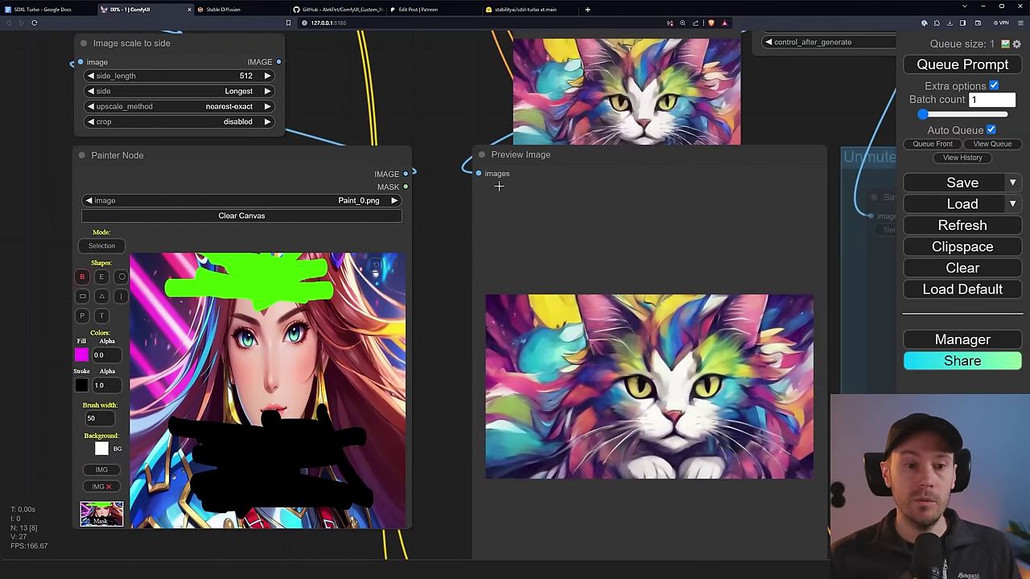
Clear the Painter Node's canvas and set its stroke colour to red (255, 0, 0)
click(359, 188)
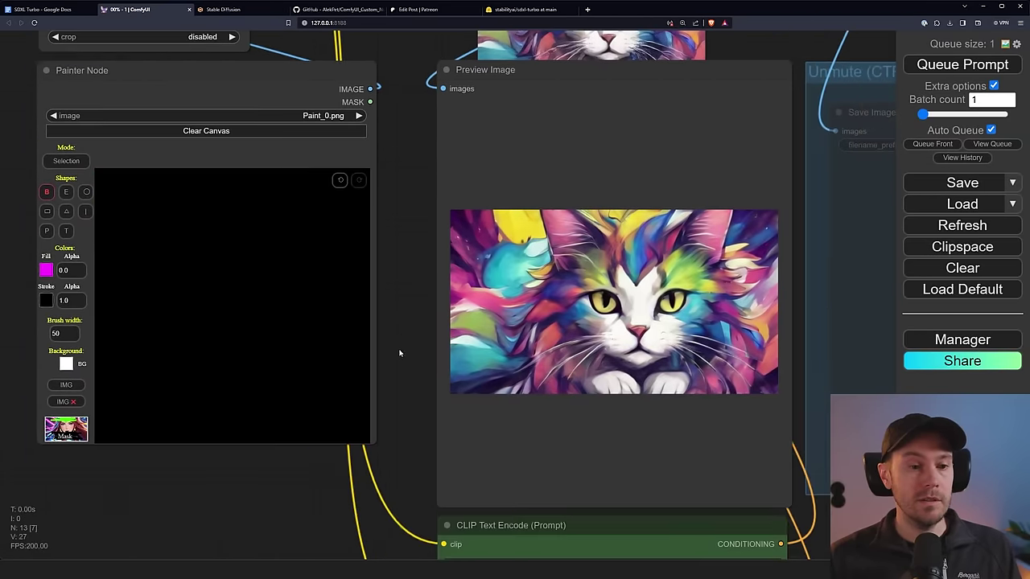
click(108, 274)
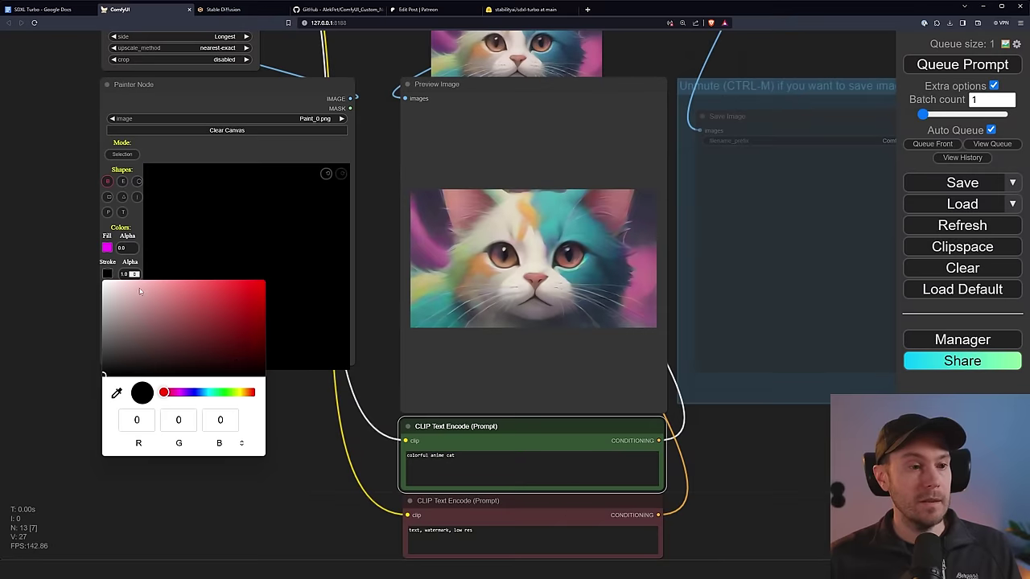
drag(246, 317, 269, 280)
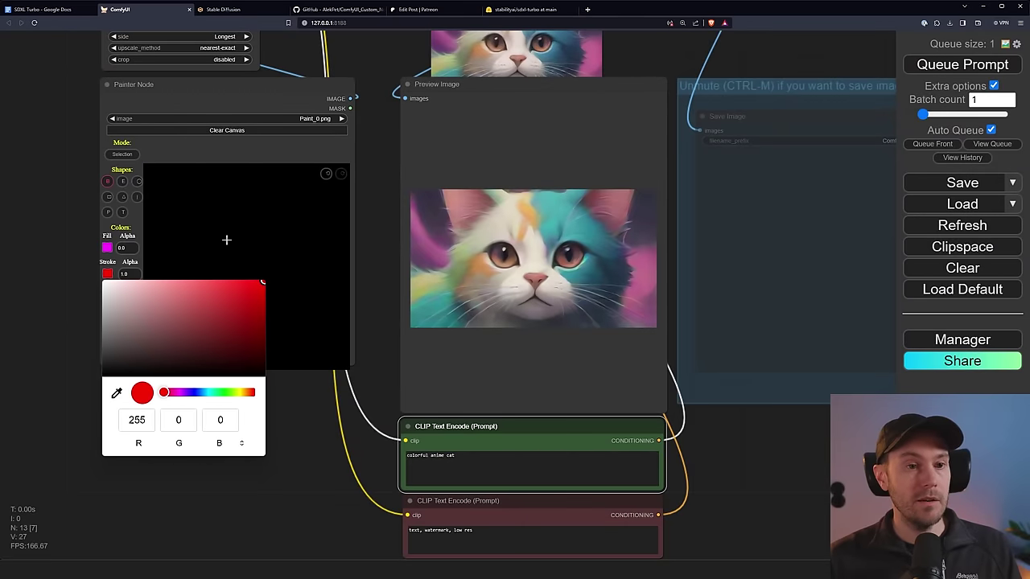
Paint two red cat ears on the Painter Node's canvas, setting the brush width to 100 to fill them in
drag(169, 179, 259, 193)
drag(122, 303, 102, 305)
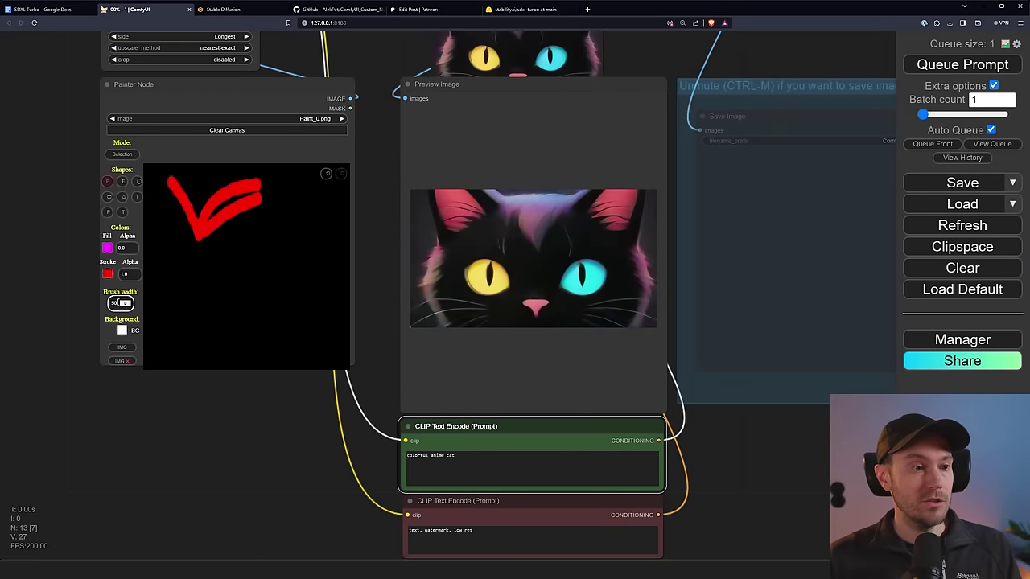
text(100)
mouse_move(222, 227)
mouse_down()
mouse_move(180, 206)
mouse_move(208, 240)
mouse_move(233, 223)
mouse_up()
mouse_move(290, 181)
mouse_down()
mouse_move(280, 216)
mouse_move(338, 258)
mouse_move(295, 225)
mouse_up()
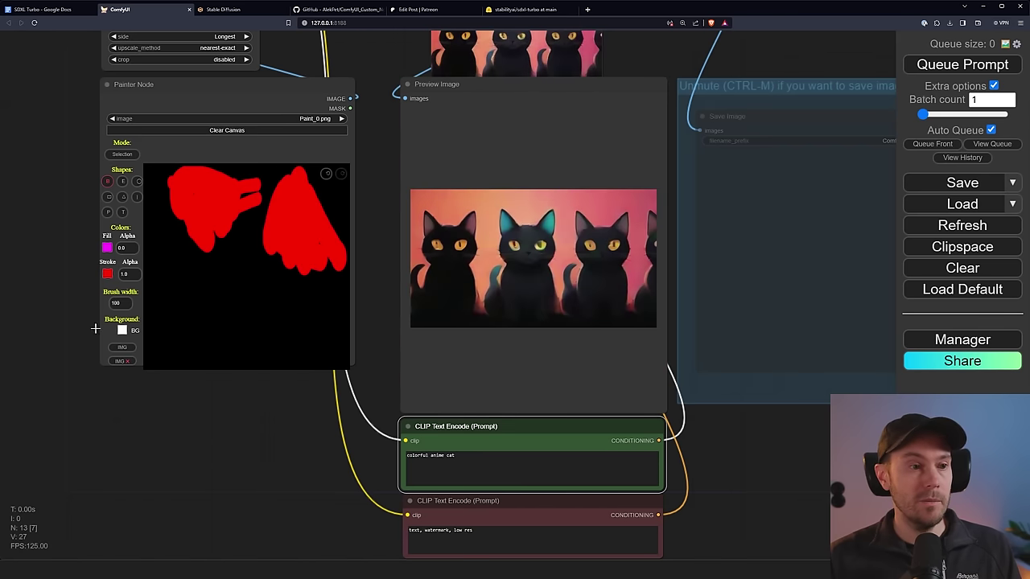
Change the stroke colour to white and paint the cat's head and body below the red ears
click(107, 274)
click(103, 285)
mouse_move(243, 261)
mouse_down()
mouse_move(181, 254)
mouse_move(258, 218)
mouse_move(233, 233)
mouse_move(322, 299)
mouse_move(209, 289)
mouse_move(233, 329)
mouse_move(230, 301)
mouse_move(295, 312)
mouse_move(292, 322)
mouse_move(219, 317)
mouse_up()
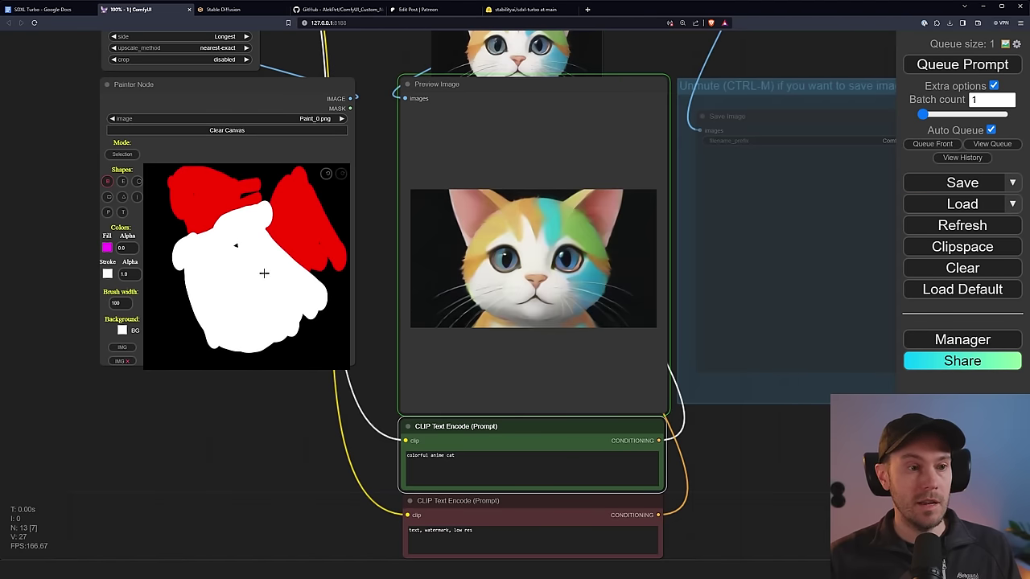
mouse_move(264, 274)
mouse_down()
mouse_move(220, 266)
mouse_move(271, 325)
mouse_move(207, 337)
mouse_move(193, 362)
mouse_up()
Change the stroke colour to blue and paint two eyes on the white cat face
click(107, 273)
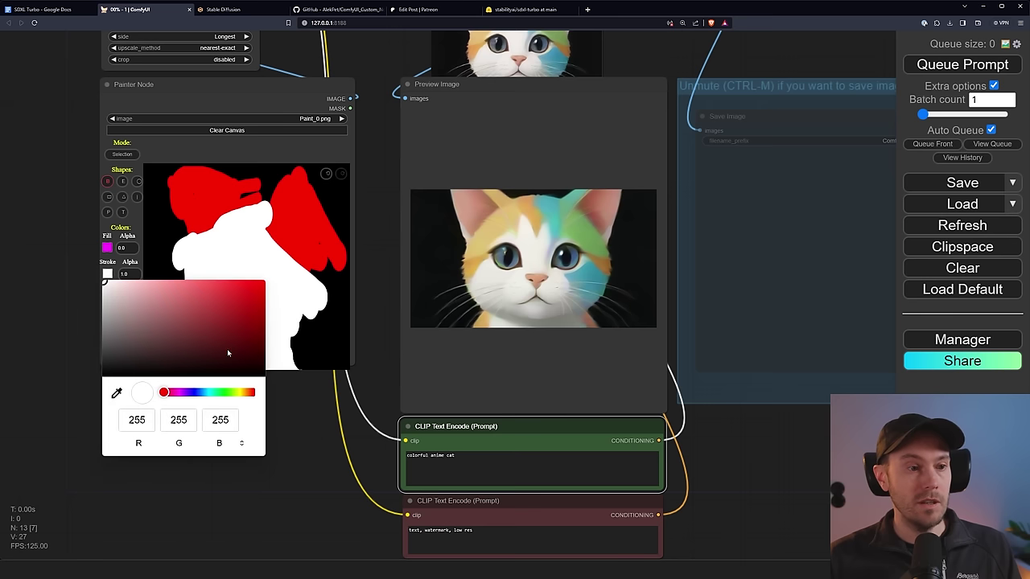
click(194, 393)
click(220, 262)
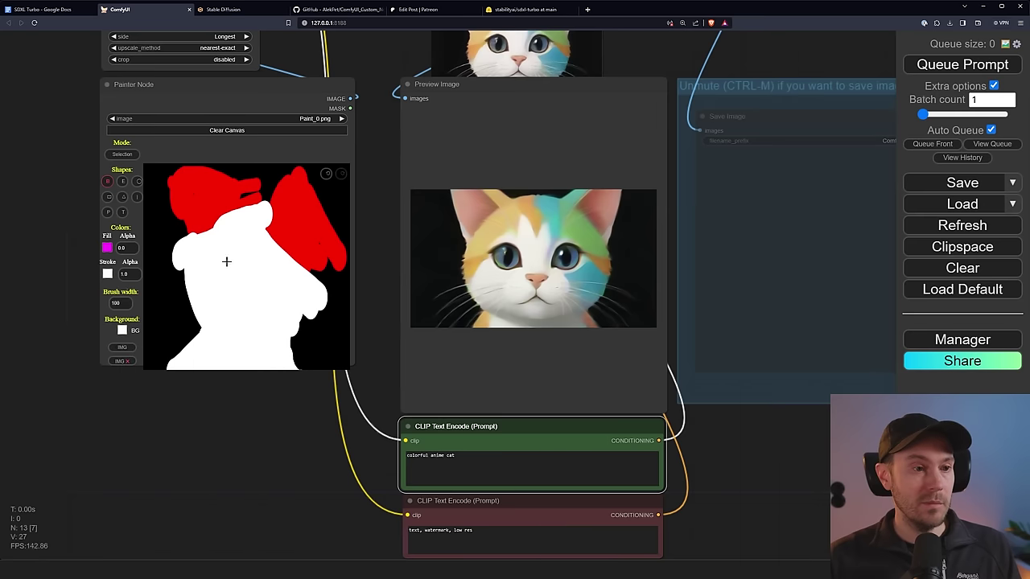
click(108, 274)
click(197, 393)
click(222, 265)
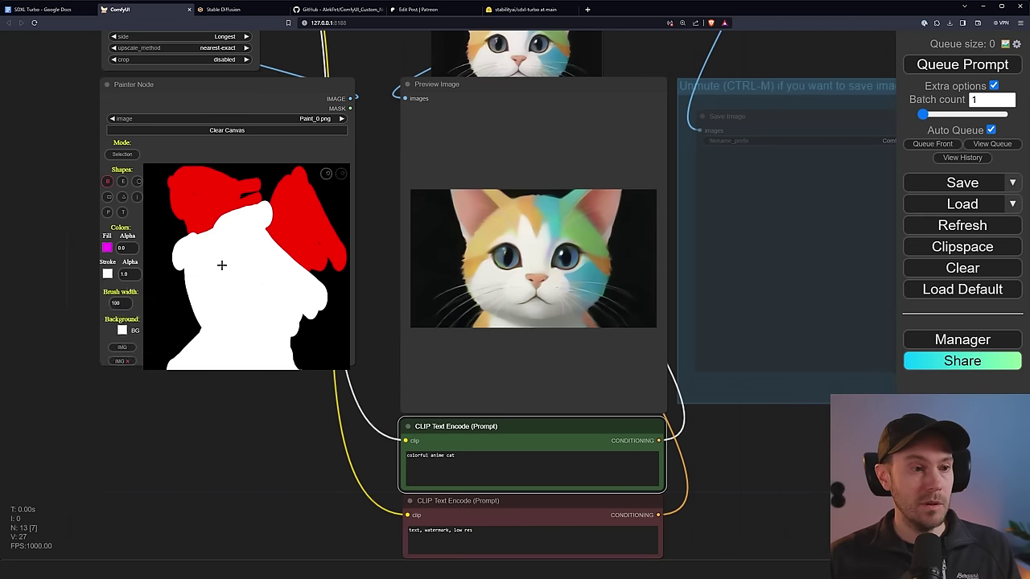
mouse_move(228, 246)
mouse_down()
mouse_move(227, 269)
mouse_move(269, 277)
mouse_move(267, 266)
mouse_up()
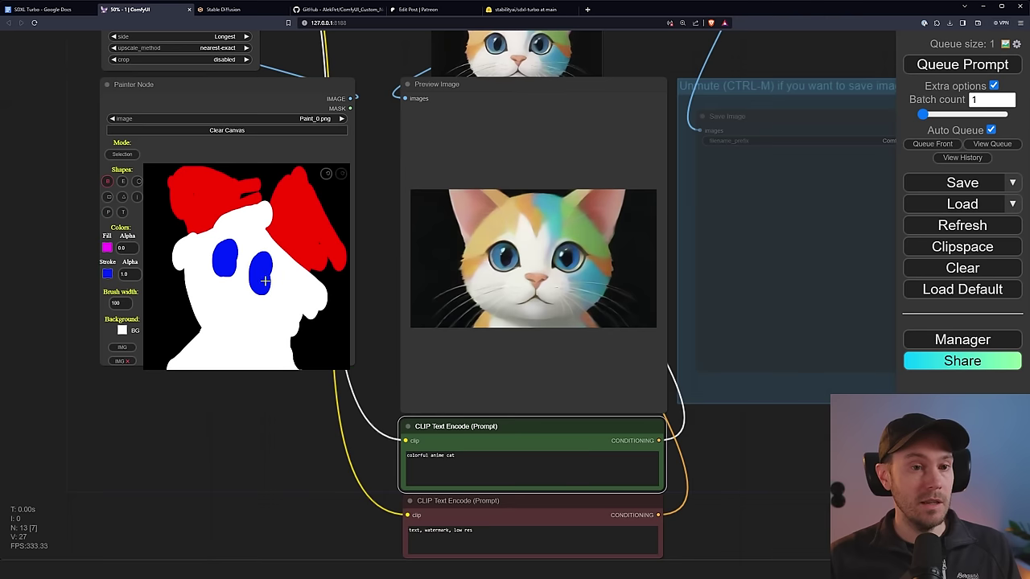
Extend the positive prompt to "colorful anime cat with red ribbons"
click(473, 460)
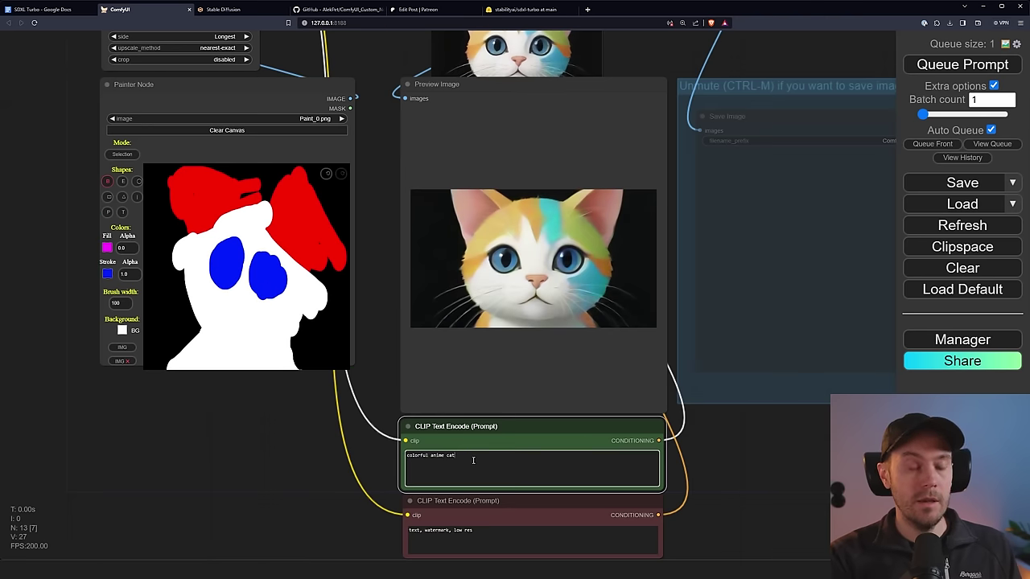
text(with red ri)
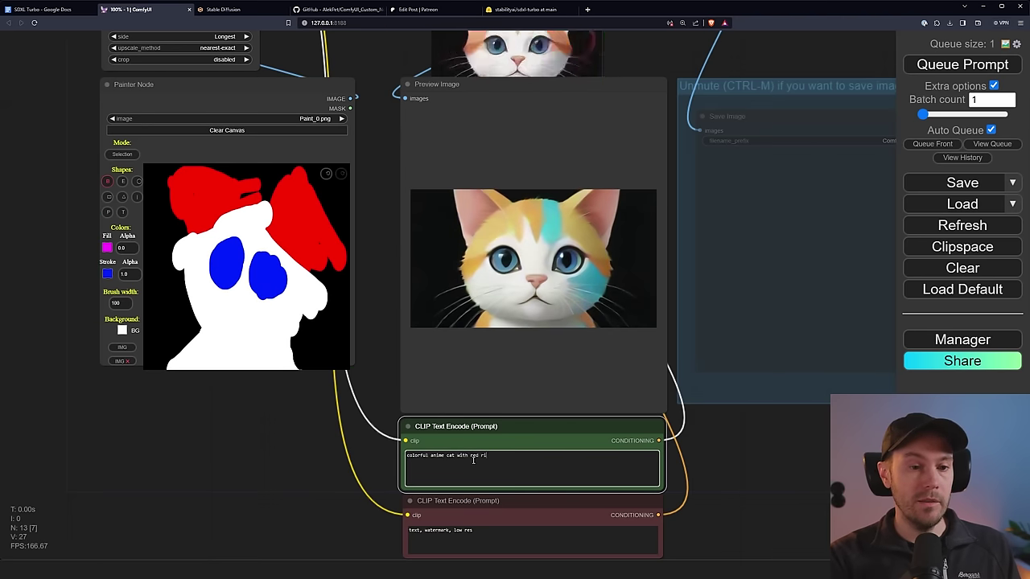
text(bbons)
Set the stroke colour to pinkish red (255, 0, 89) and paint a bow under the face with ribbons around the head and over the ears
click(107, 274)
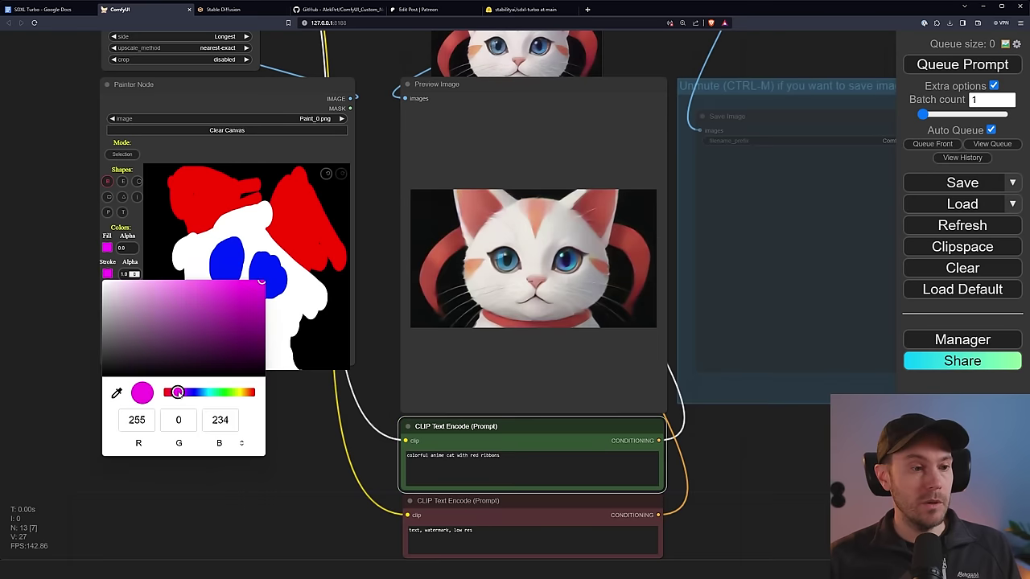
drag(181, 392, 168, 392)
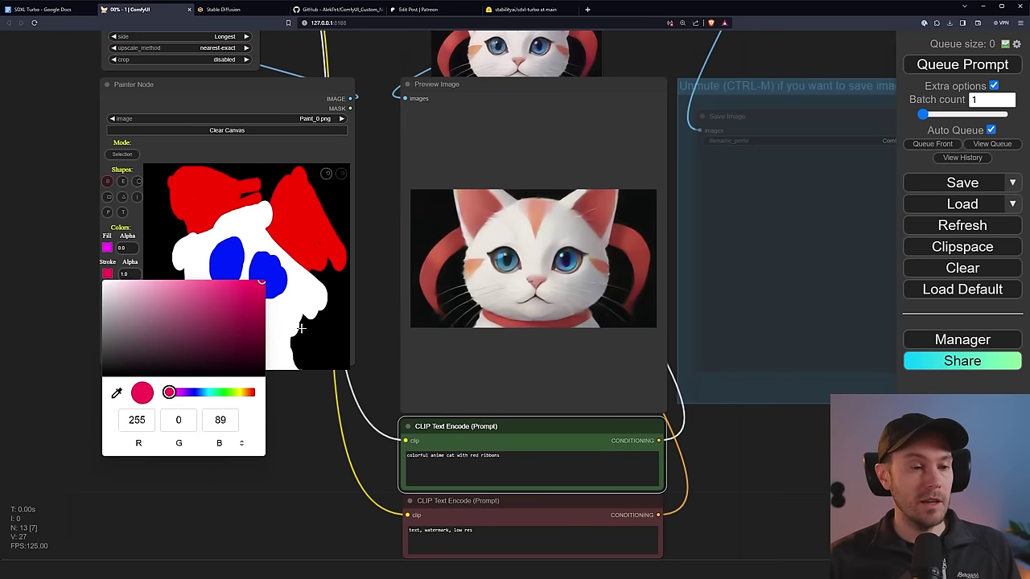
drag(301, 328, 171, 320)
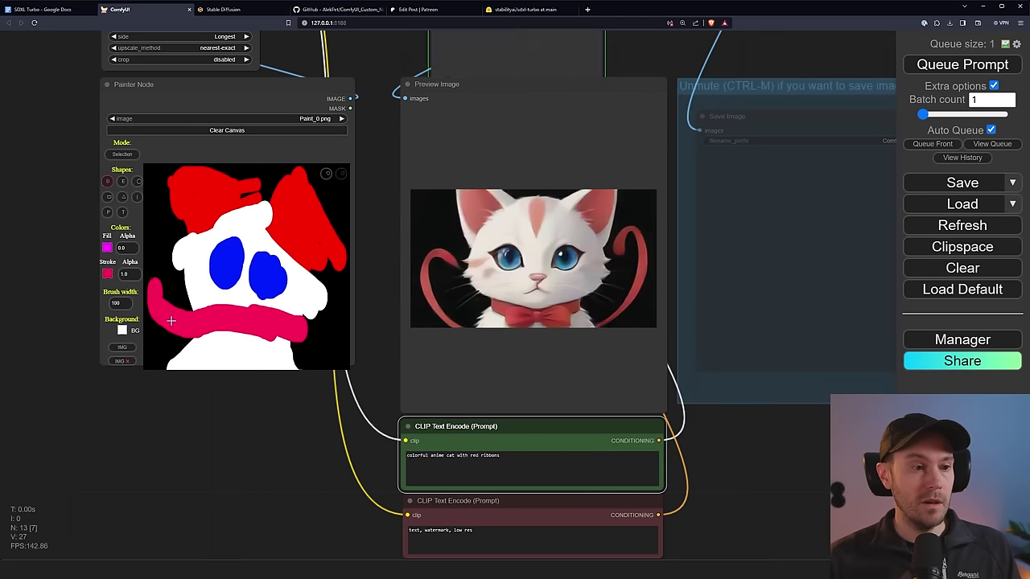
drag(299, 336, 342, 258)
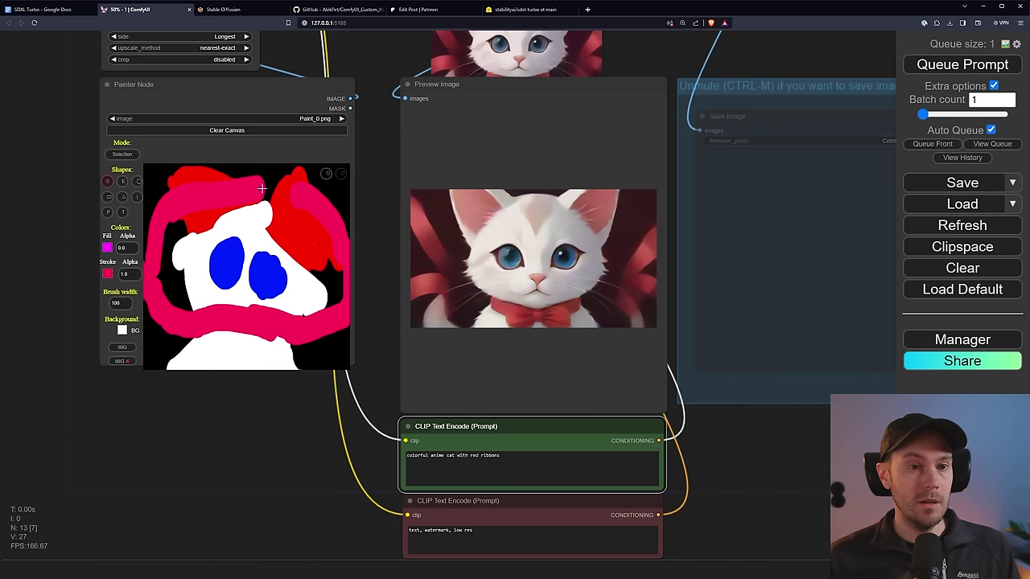
mouse_move(263, 189)
mouse_down()
mouse_move(186, 179)
mouse_move(285, 196)
mouse_move(297, 238)
mouse_up()
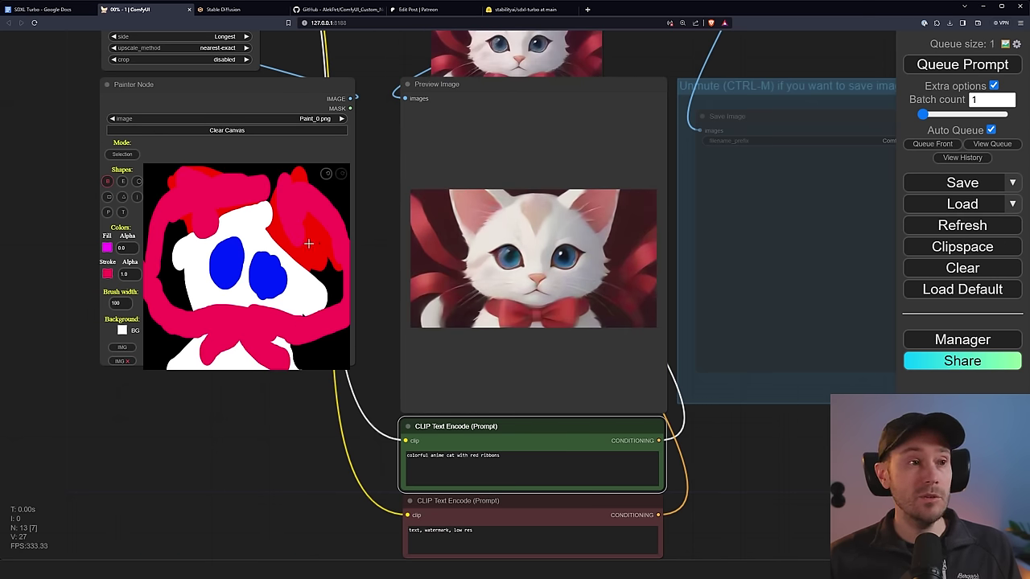
Examine the generated cat image along with the scheduler, sampler, seed and preview nodes of the workflow
scroll(76, 141, up, 3)
scroll(60, 286, down, 4)
scroll(95, 233, up, 6)
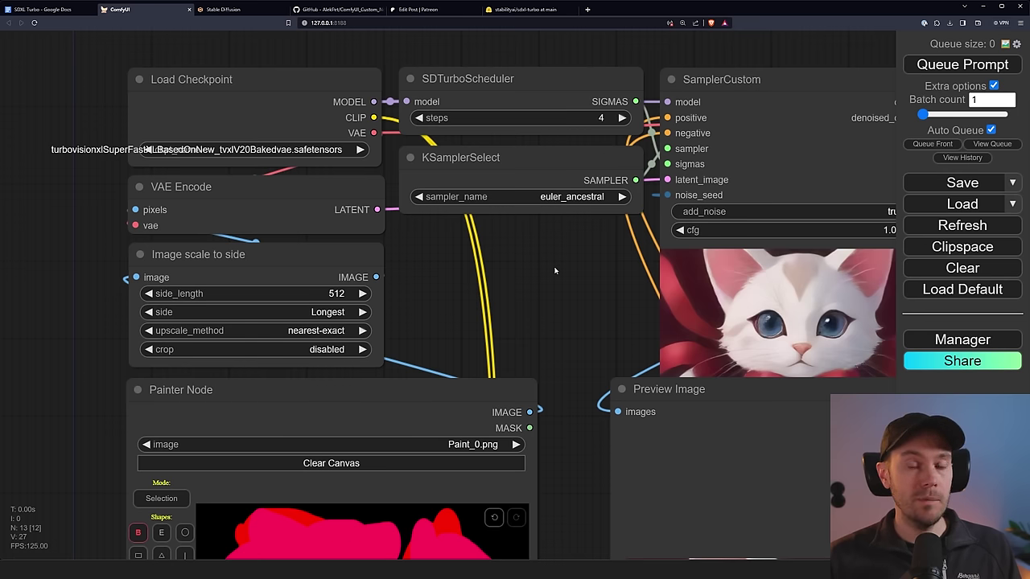
scroll(552, 274, down, 2)
drag(537, 277, 167, 247)
scroll(299, 252, up, 5)
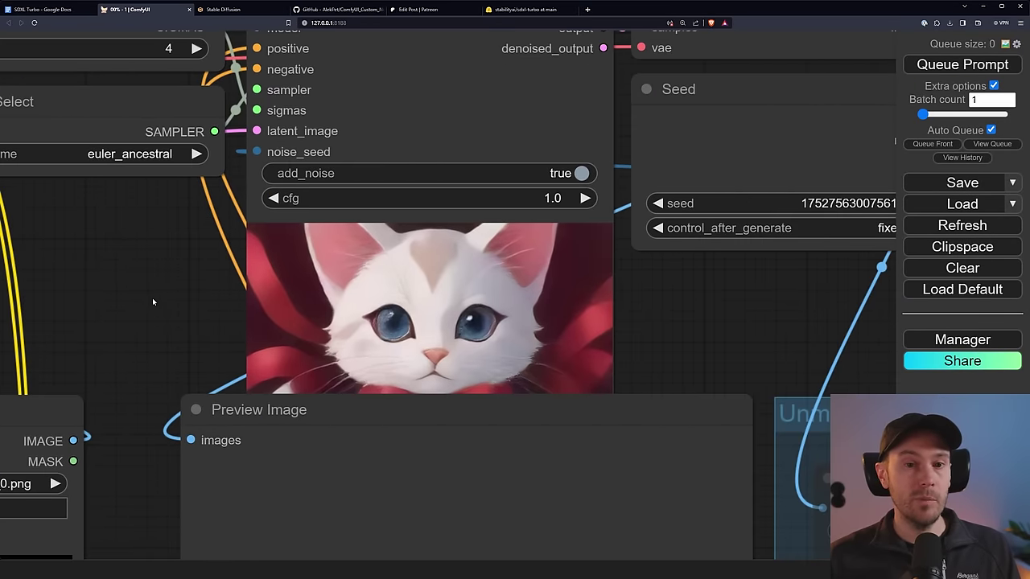
scroll(153, 301, down, 3)
scroll(646, 154, up, 3)
drag(558, 59, 576, 125)
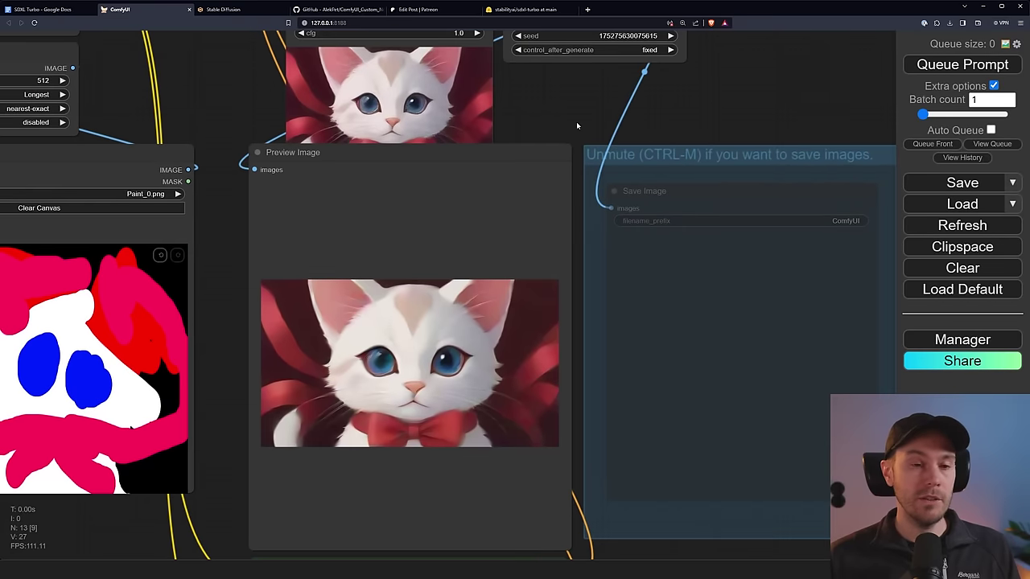